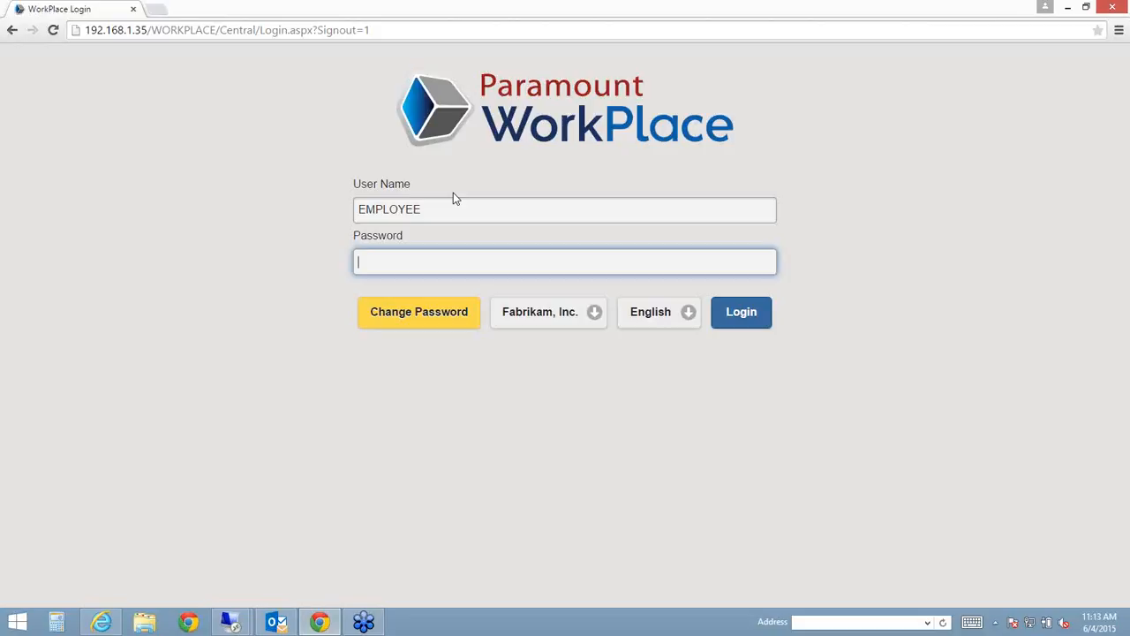
# - Log in to the Fabrikam, Inc. site with the employee account's password
pyautogui.write('•••')
pyautogui.press('Return')
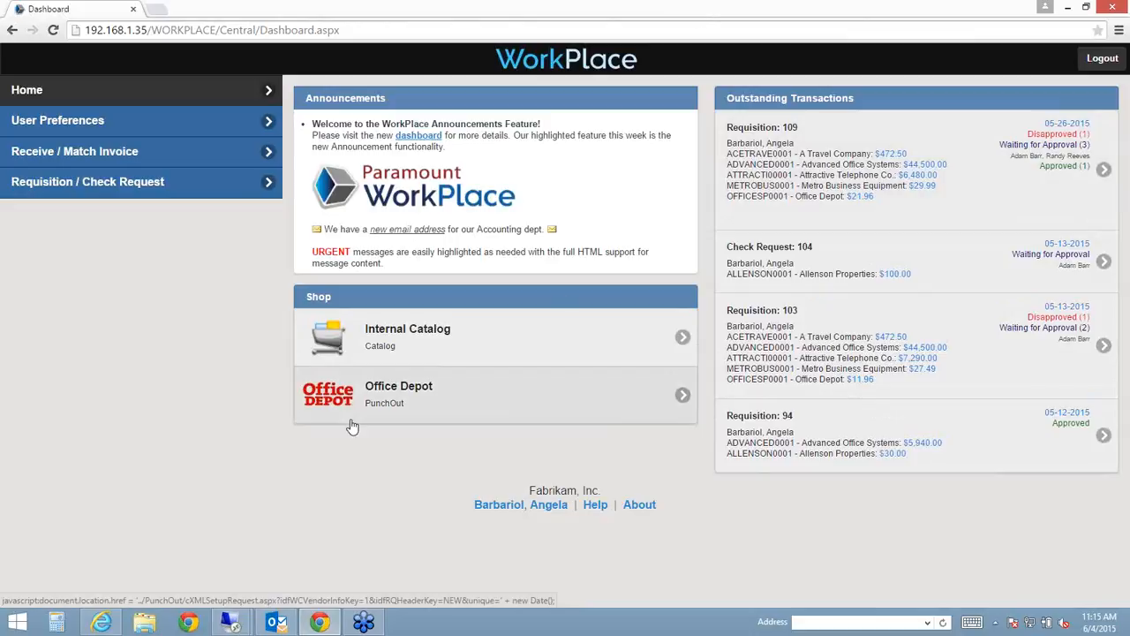
# - Open User Preferences from the left menu to view theme, date format and eMail settings
pyautogui.click(257, 127)
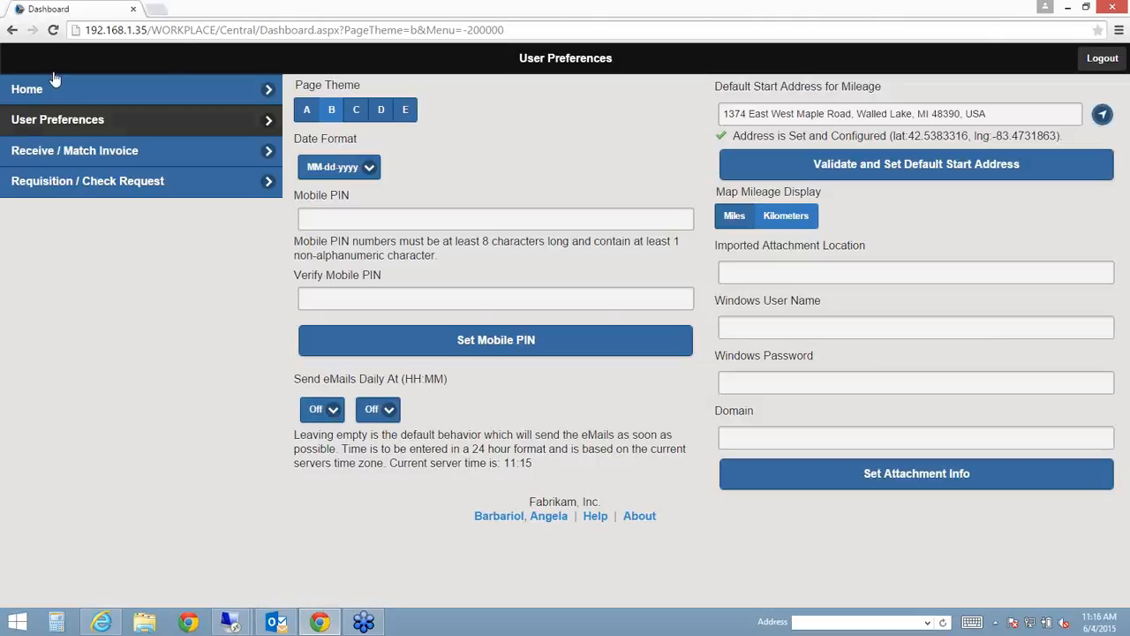
# - Switch to the Requisition / Check Request page from the dashboard's left menu
pyautogui.click(19, 180)
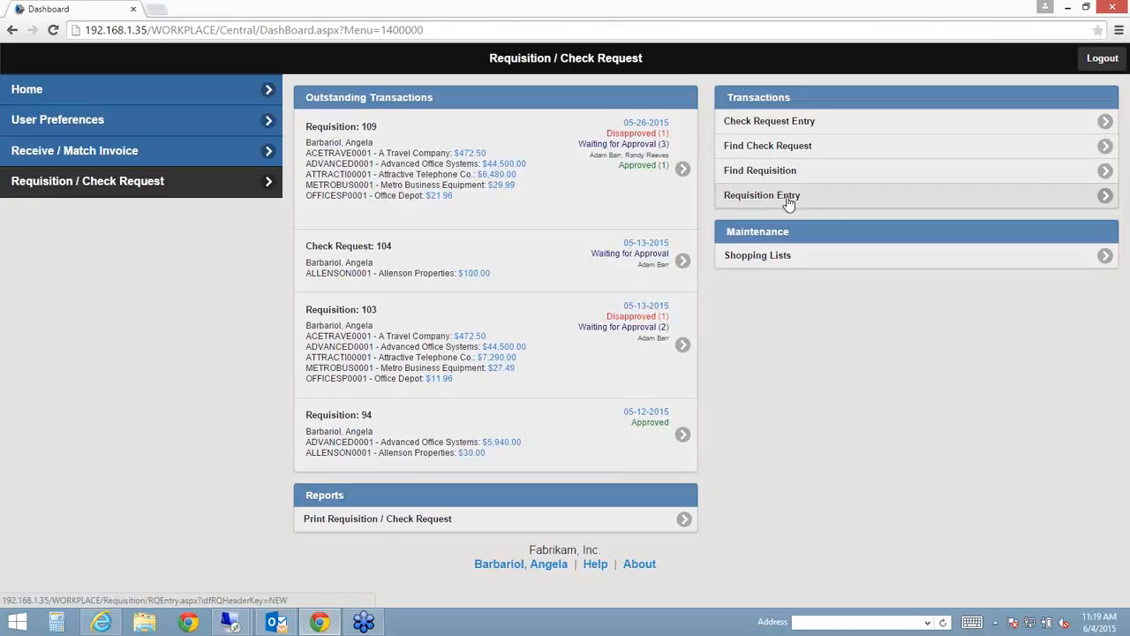
# - Start a new requisition whose line 1 is 'Legal services', quantity 8, U/M hours
pyautogui.click(788, 202)
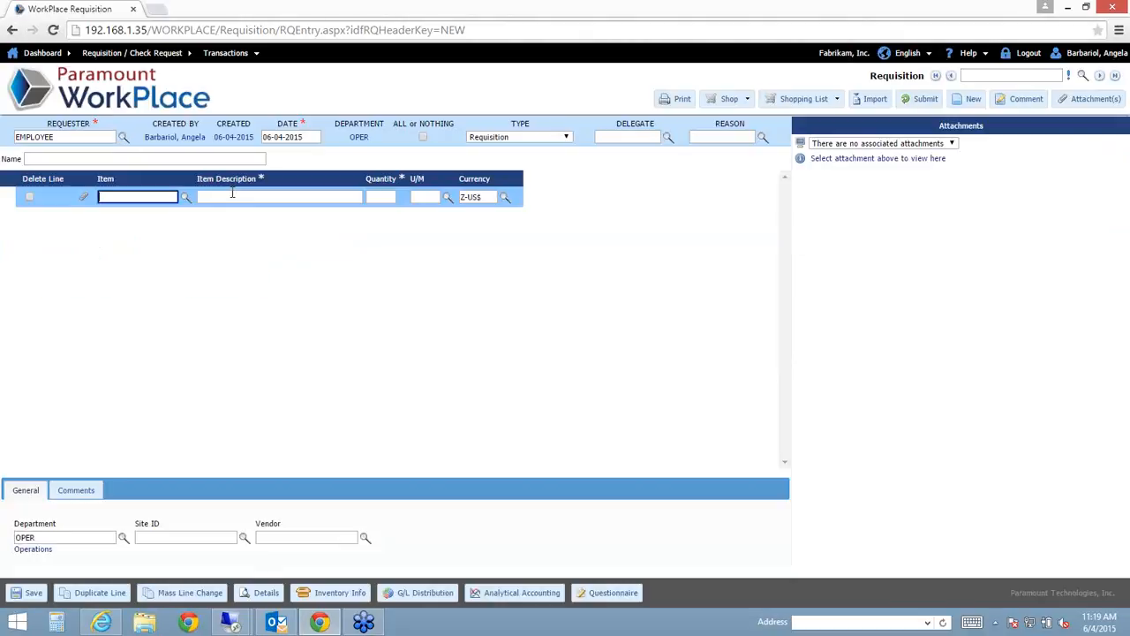
pyautogui.click(277, 198)
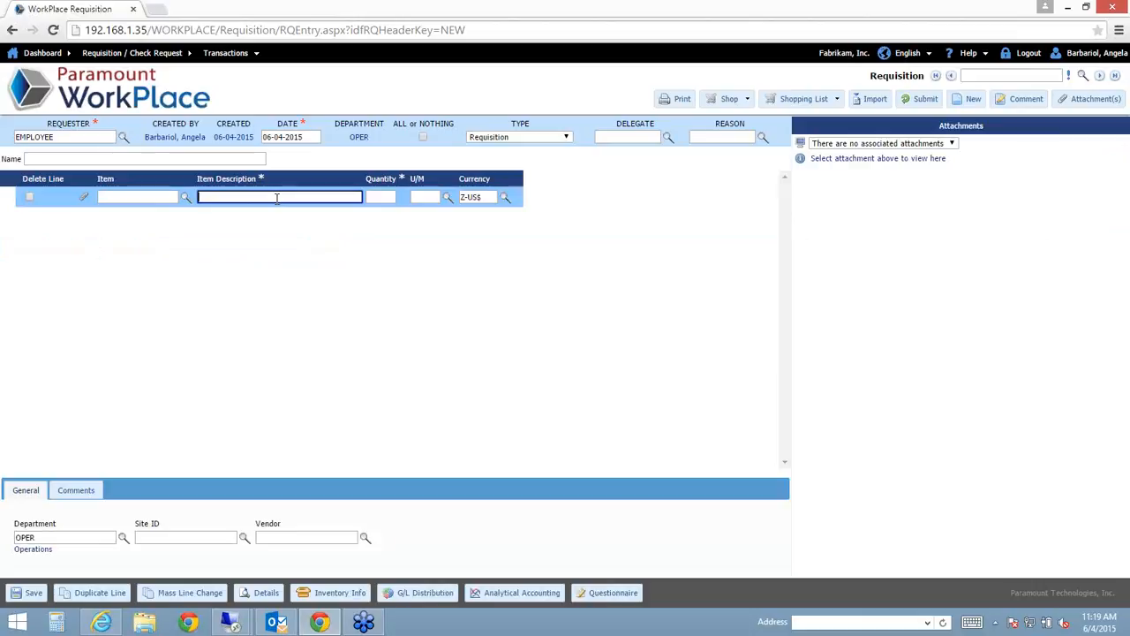
pyautogui.write('Legal; services')
pyautogui.click(222, 197)
pyautogui.press('BackSpace')
pyautogui.click(392, 197)
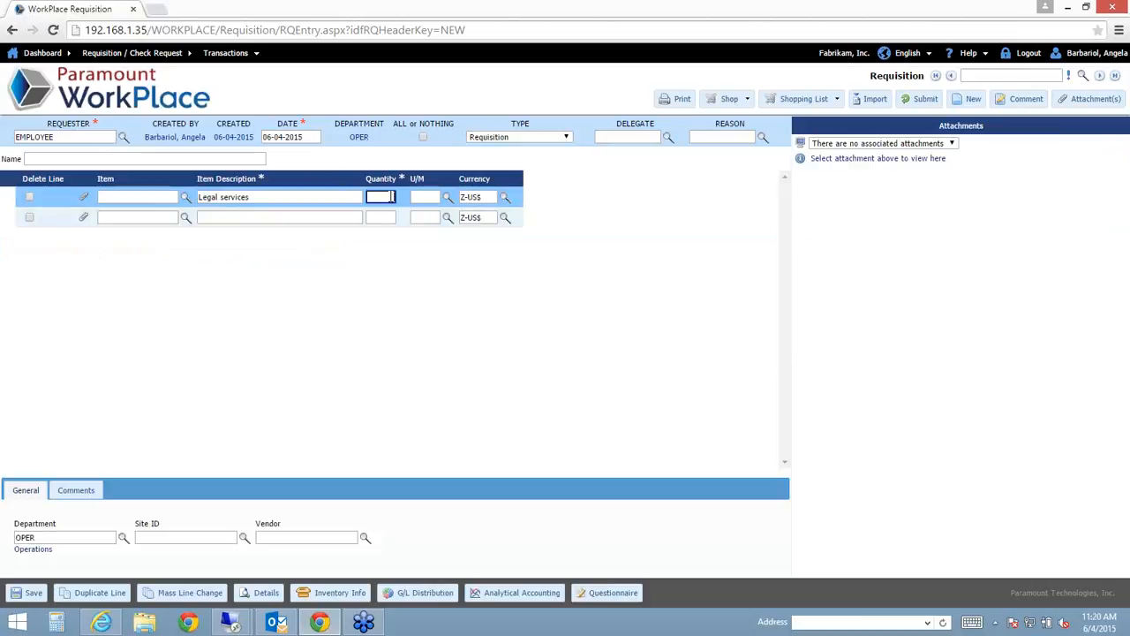
pyautogui.write('8')
pyautogui.press('Tab')
pyautogui.write('hours')
pyautogui.press('Tab')
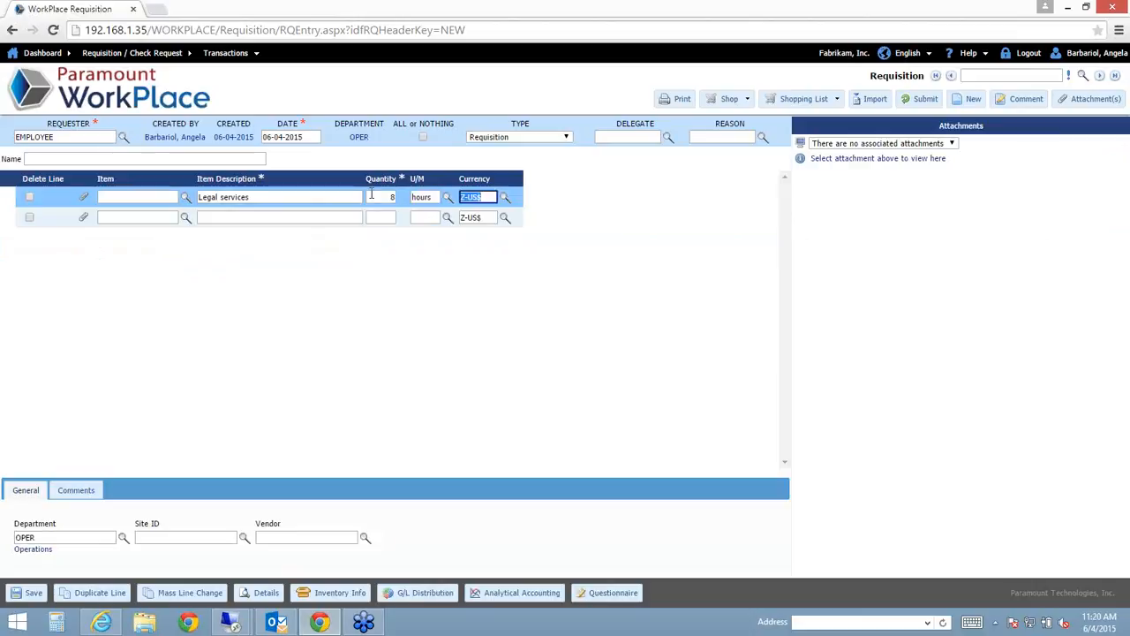
# - Dismiss the save-before-attaching warning on line 1 and save the new requisition
pyautogui.click(318, 195)
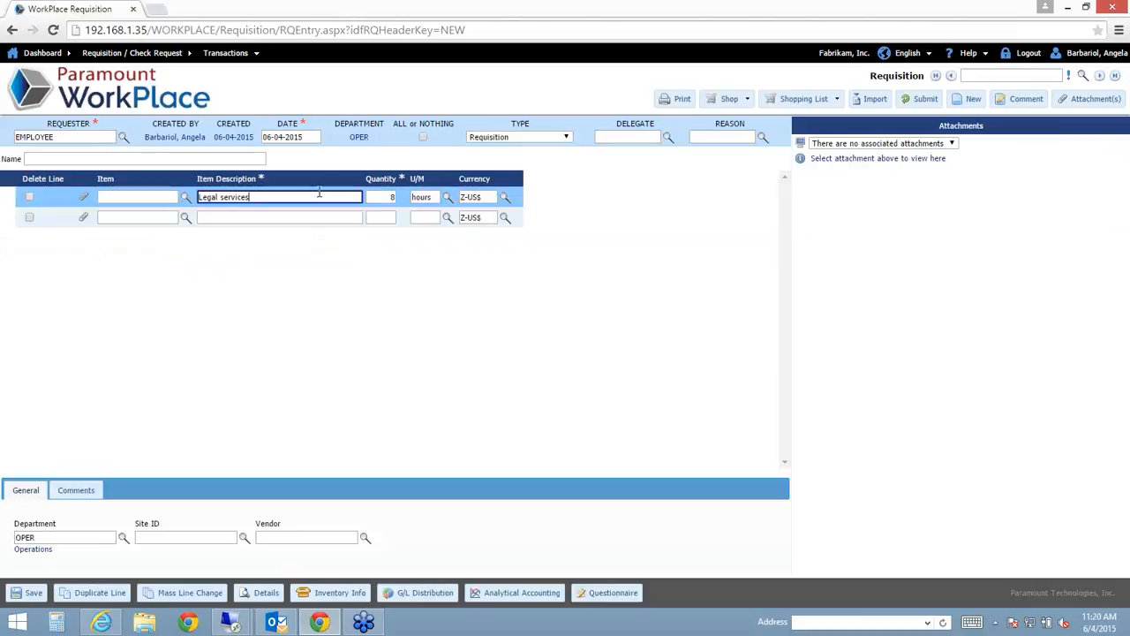
pyautogui.click(82, 198)
pyautogui.click(651, 120)
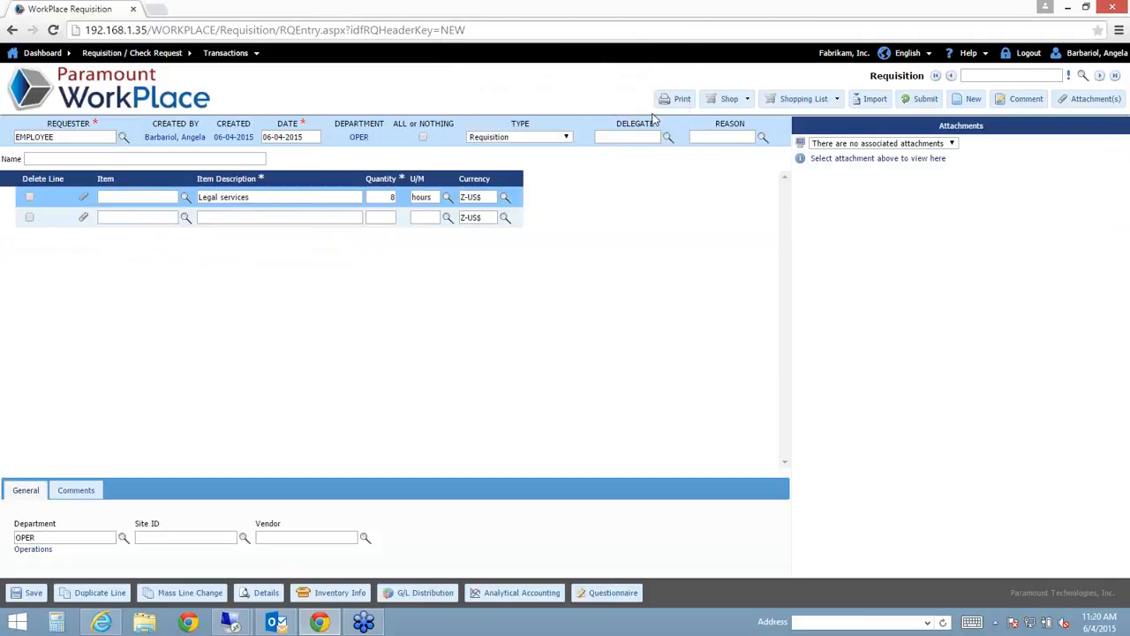
pyautogui.click(26, 592)
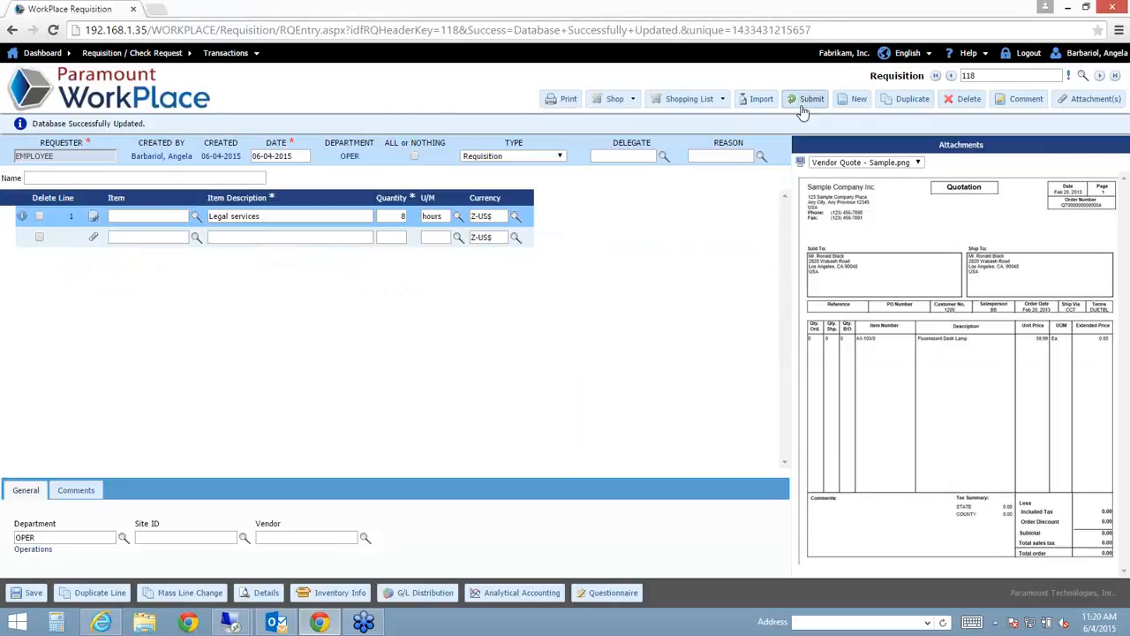
# - Open the item search for line 2 of requisition 118
pyautogui.click(173, 240)
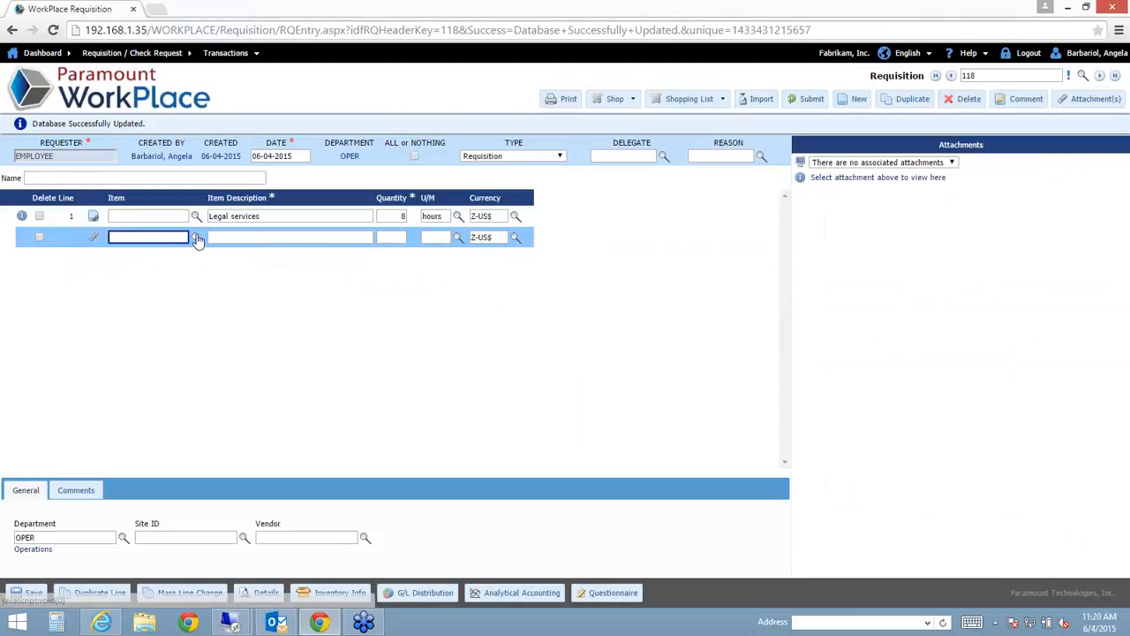
pyautogui.click(196, 238)
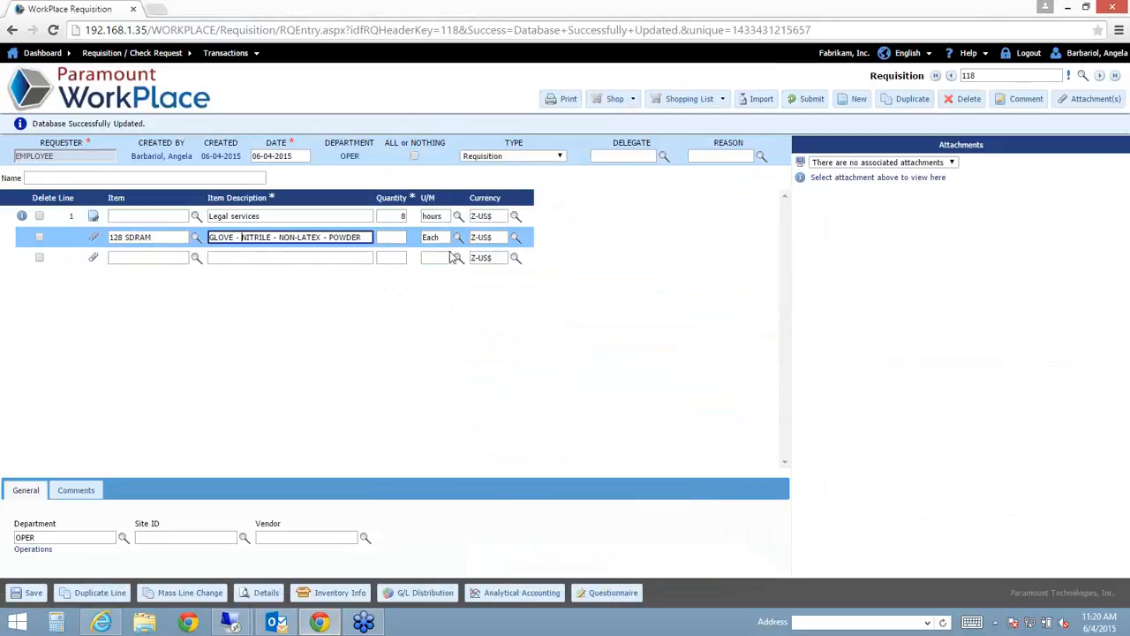
# - Give line 2 (item 128 SDRAM nitrile gloves) quantity 10 Each and save the requisition
pyautogui.click(442, 240)
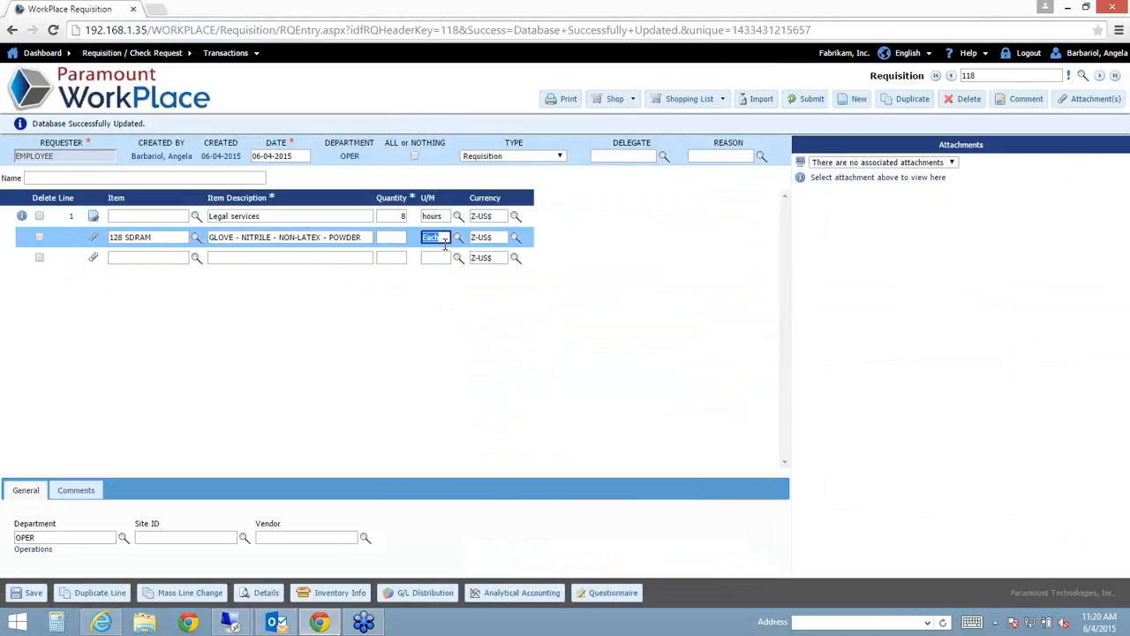
pyautogui.click(389, 235)
pyautogui.write('10')
pyautogui.press('Tab')
pyautogui.click(33, 590)
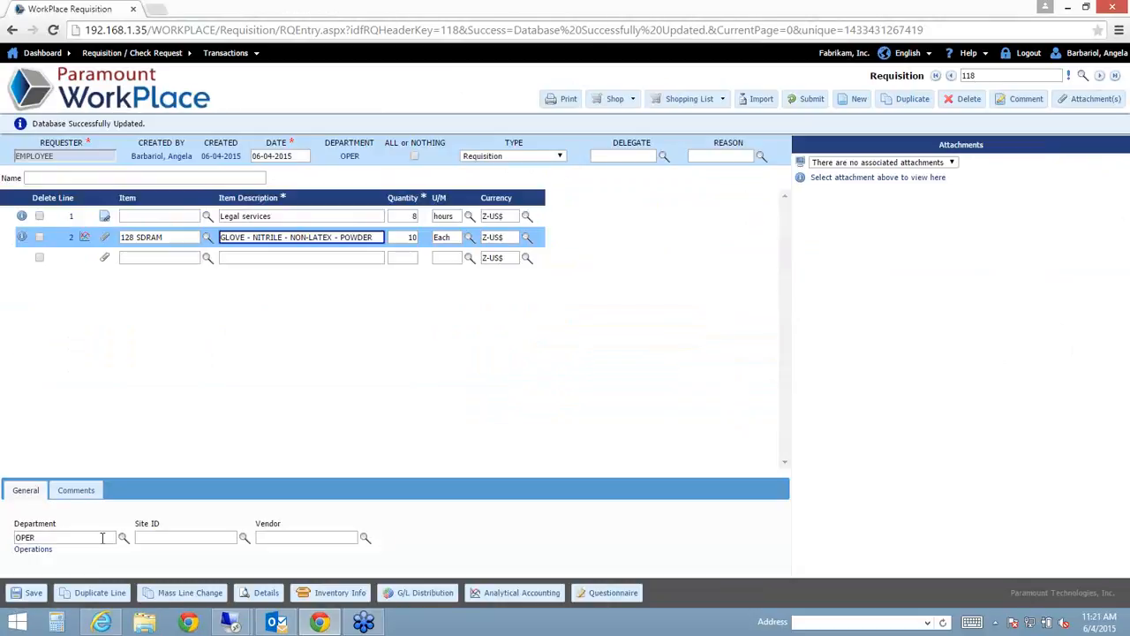
pyautogui.click(171, 537)
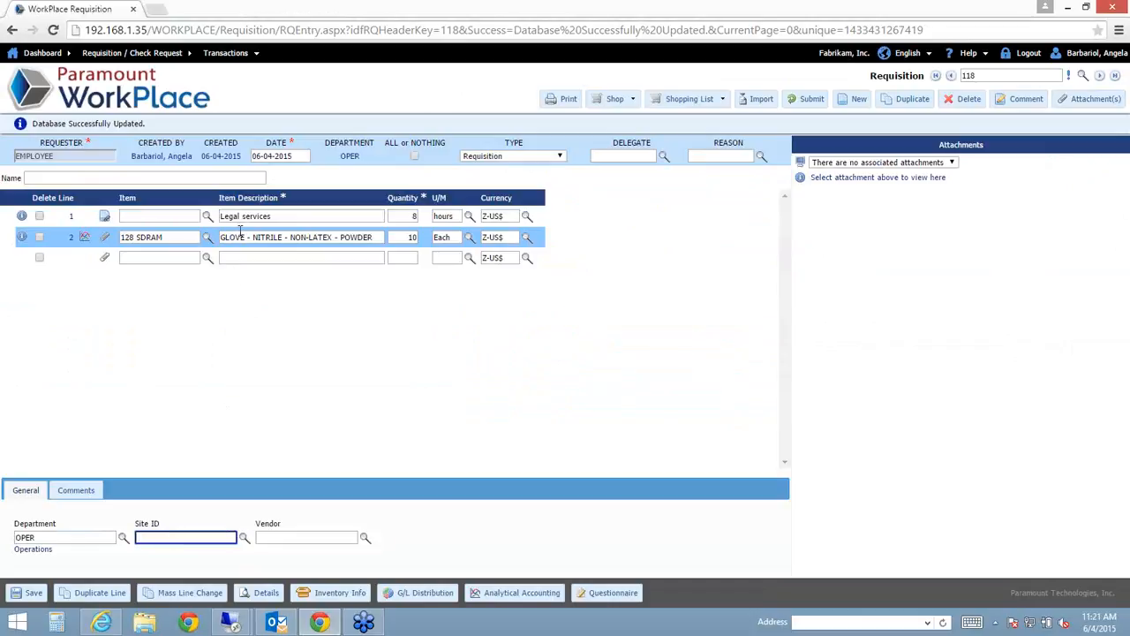
pyautogui.click(337, 538)
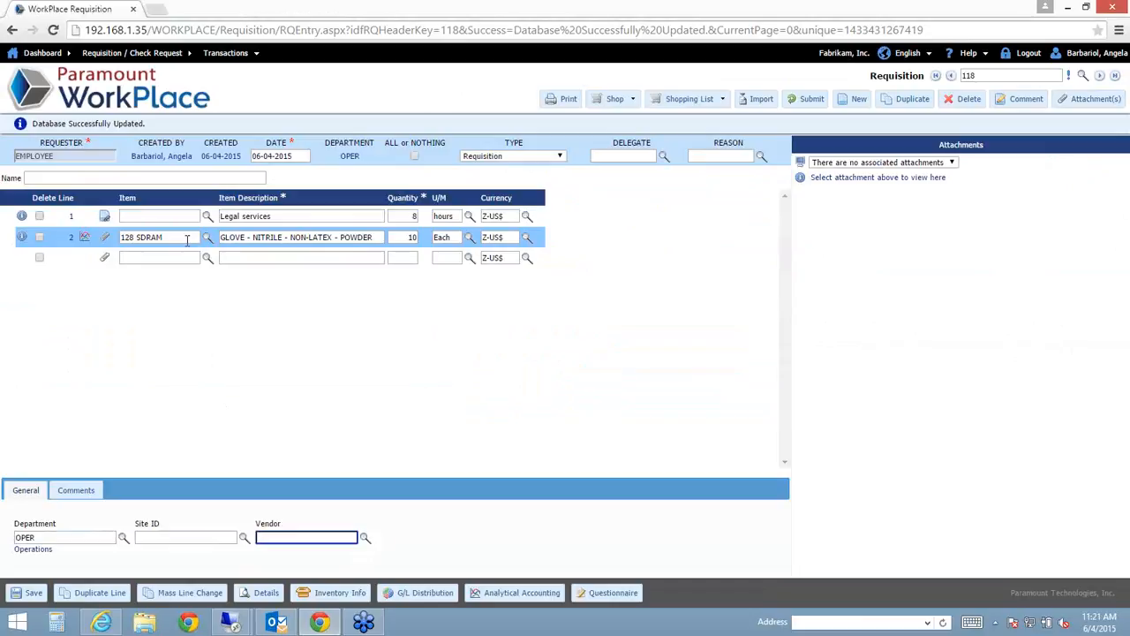
pyautogui.click(277, 216)
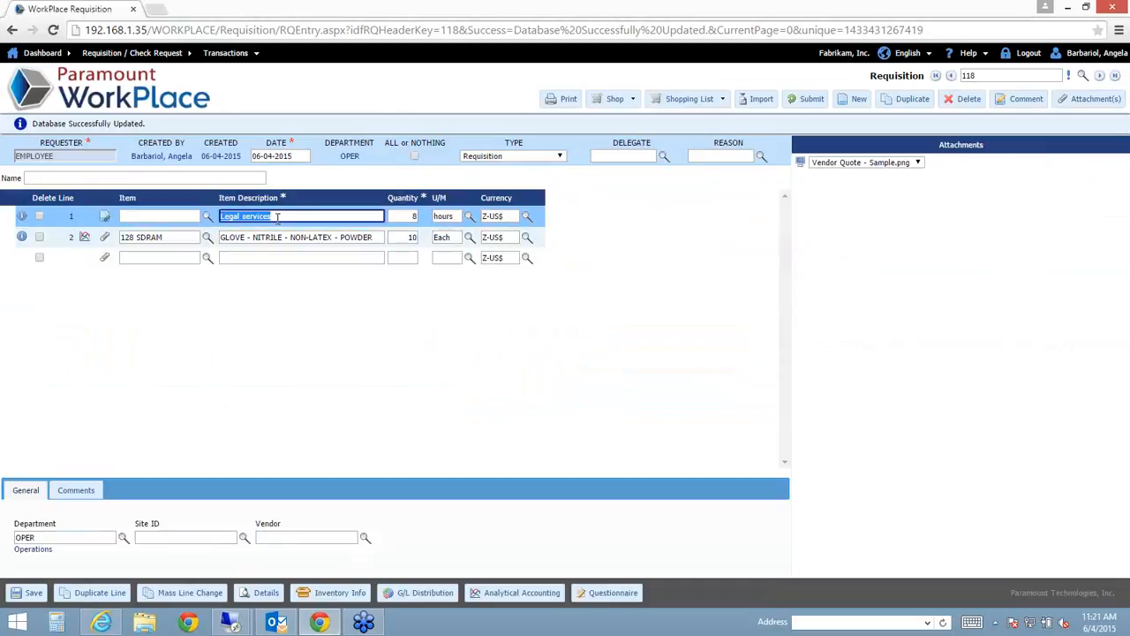
pyautogui.click(280, 236)
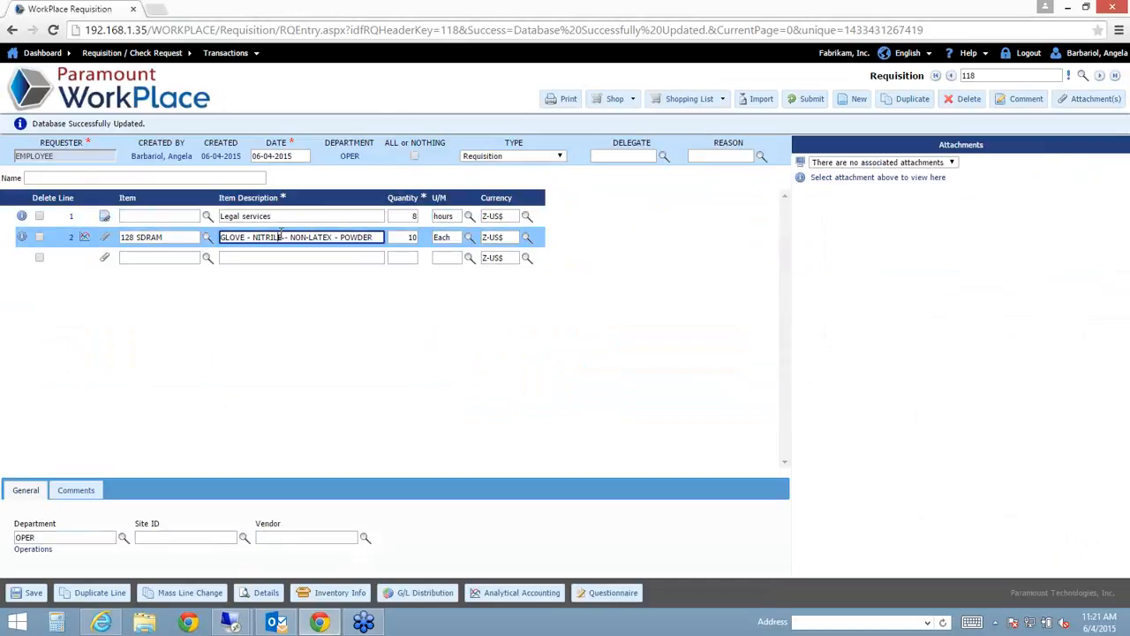
pyautogui.click(287, 216)
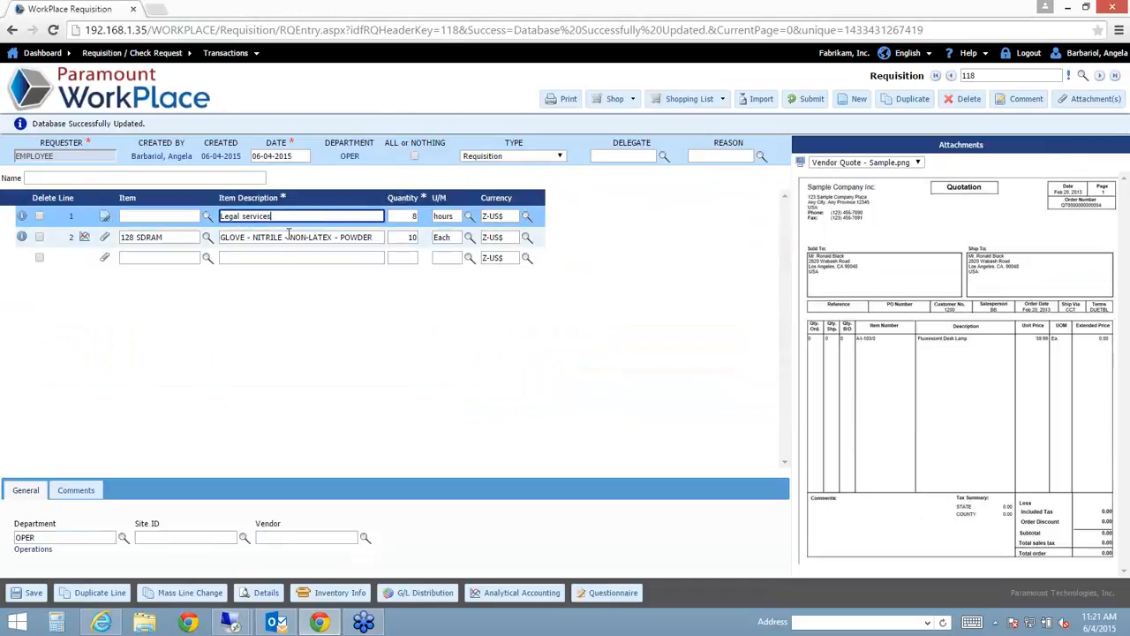
pyautogui.click(288, 237)
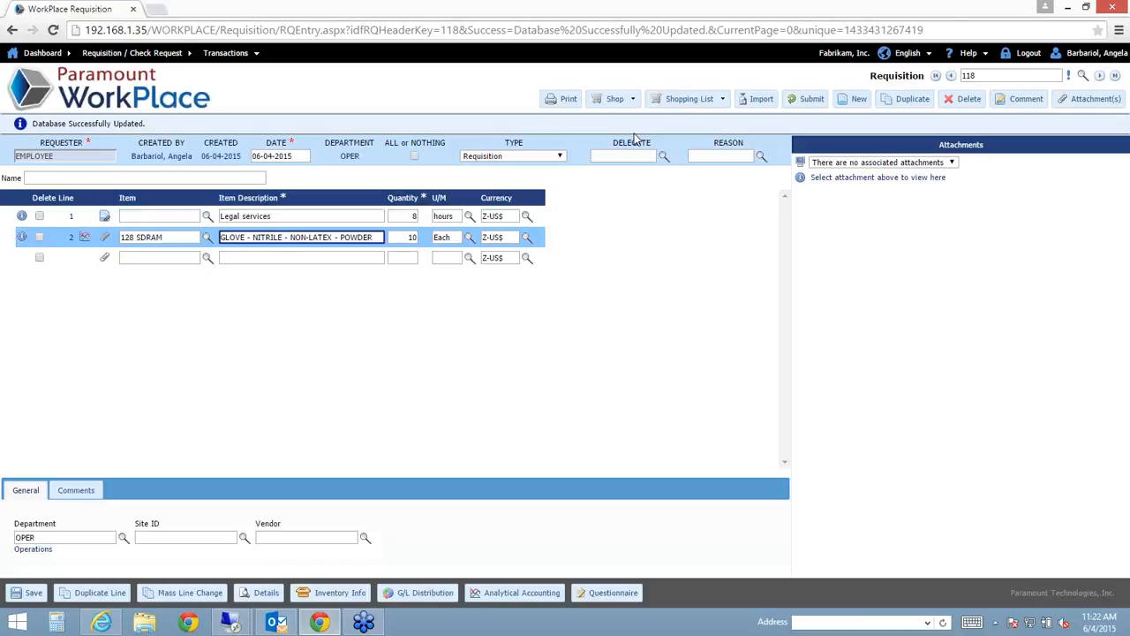
# - Choose the Weekly Supply Request list from the Shopping List dropdown
pyautogui.click(671, 104)
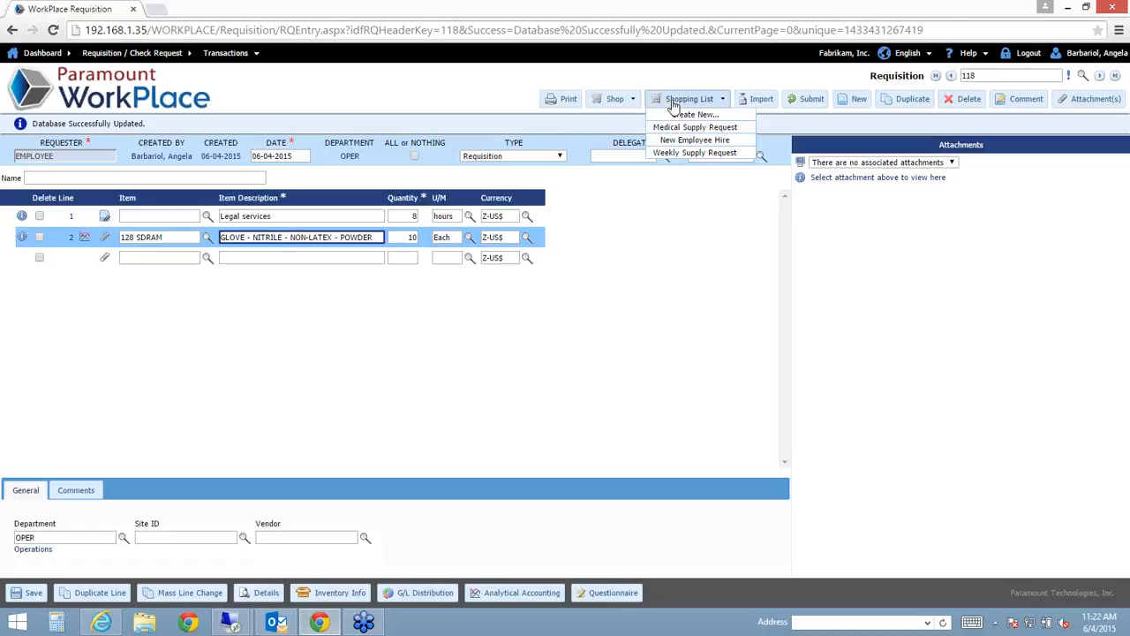
pyautogui.click(693, 154)
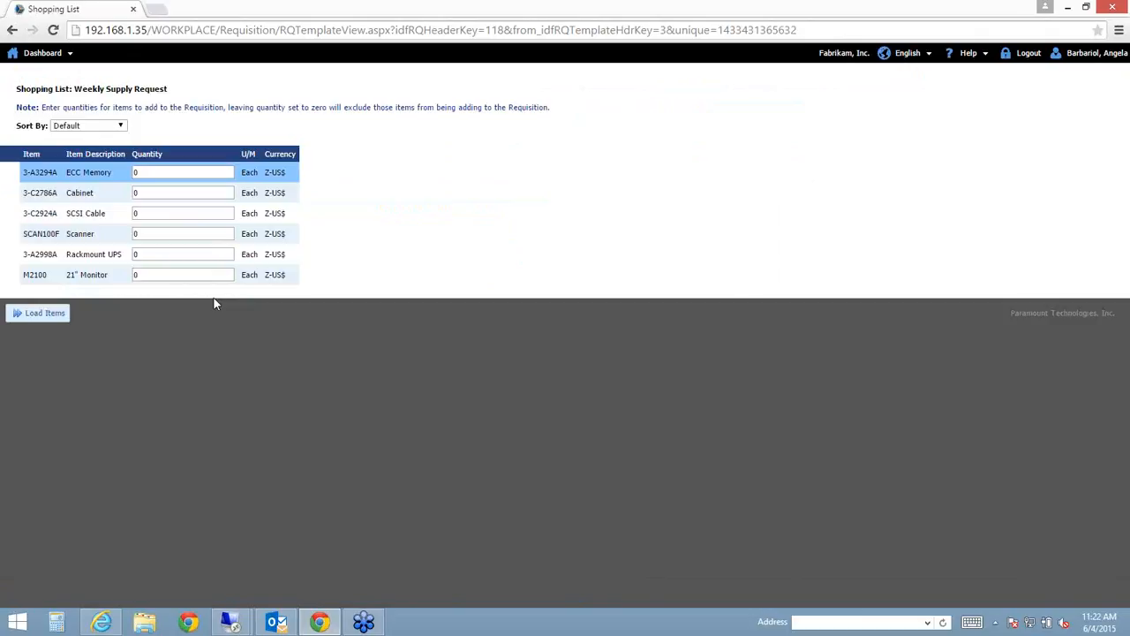
# - Load 5 ECC Memory, 7 SCSI Cable and 8 Rackmount UPS into the requisition
pyautogui.click(192, 171)
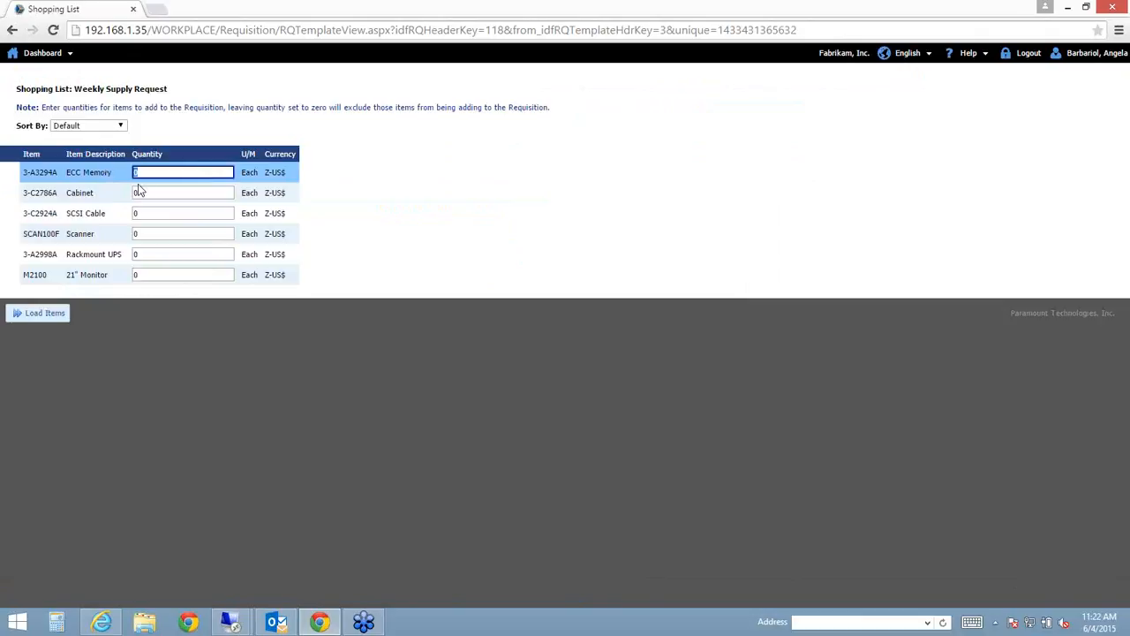
pyautogui.write('5')
pyautogui.click(153, 215)
pyautogui.write('7')
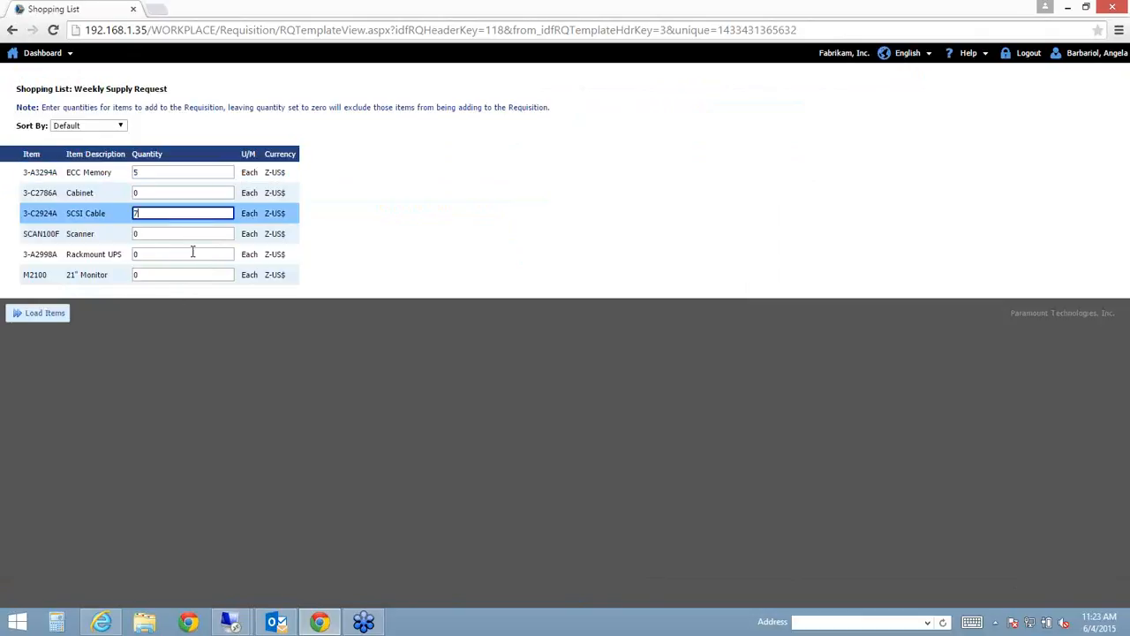
pyautogui.click(149, 255)
pyautogui.write('8')
pyautogui.click(67, 314)
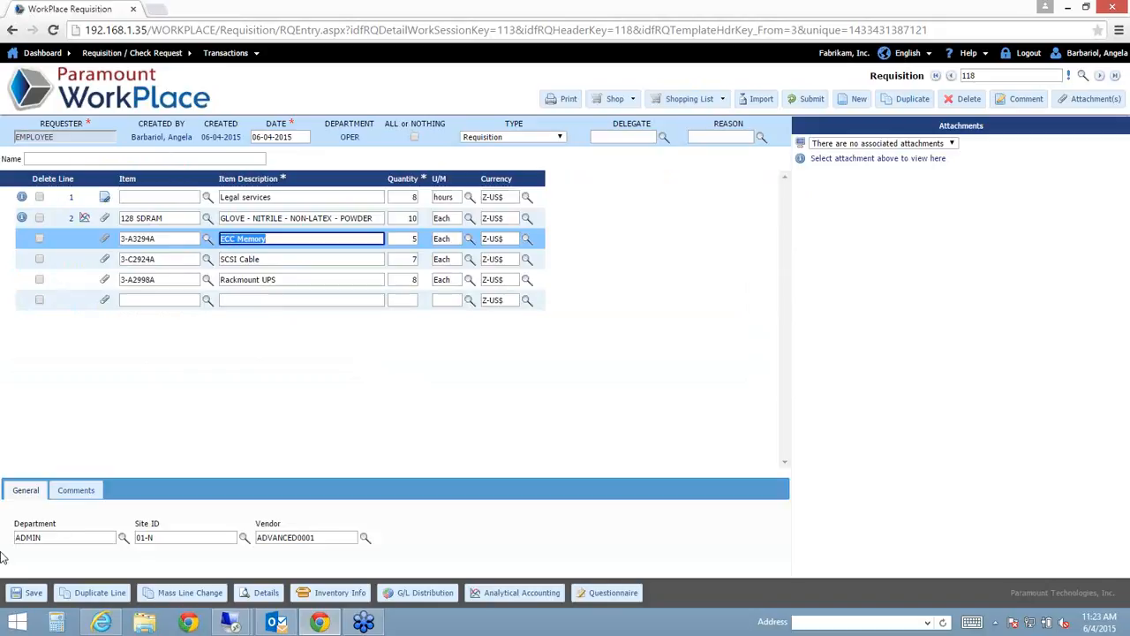
# - Save requisition 118 and return to the dashboard via the WorkPlace logo
pyautogui.click(26, 593)
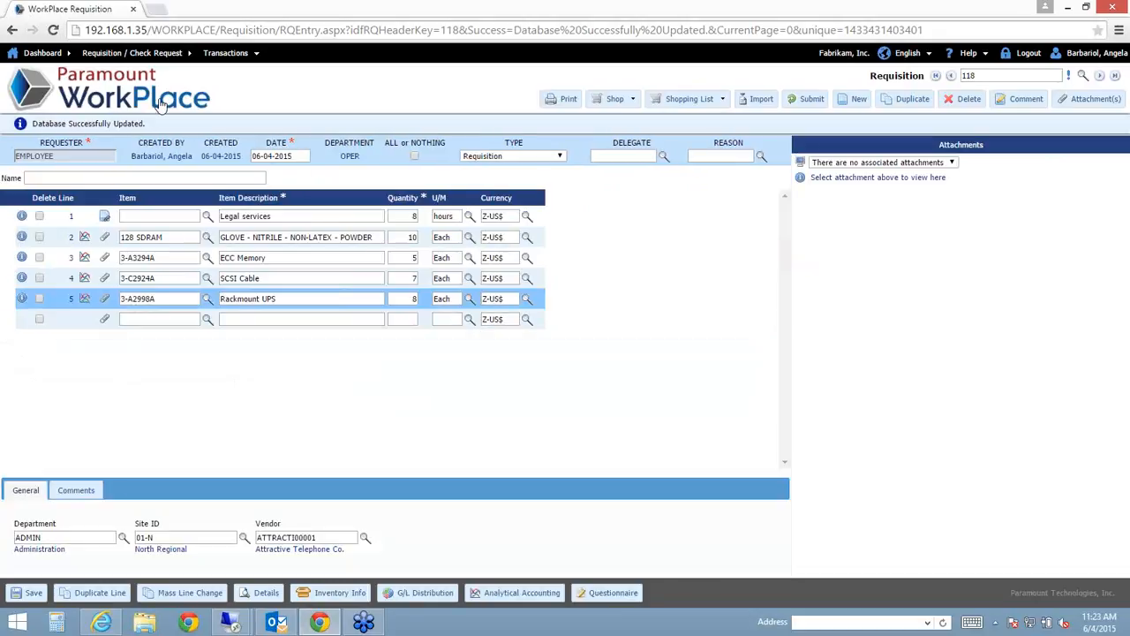
pyautogui.click(102, 90)
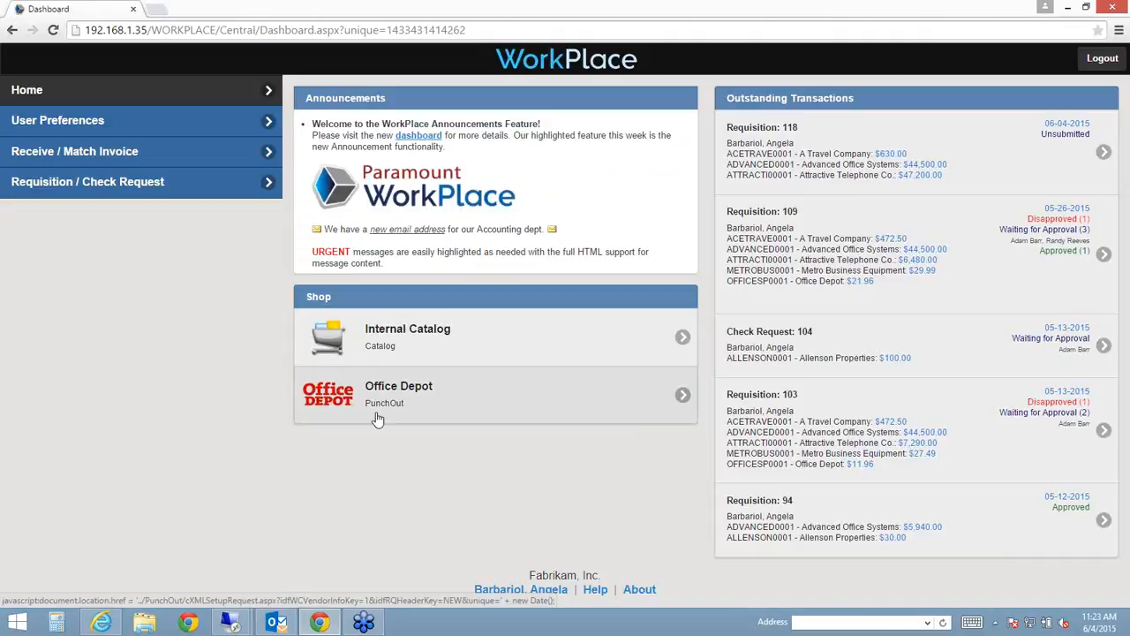
# - Cart the Smead Top-Tab file and Quartet Euro Prestige board from the internal catalog, then create a requisition
pyautogui.click(433, 344)
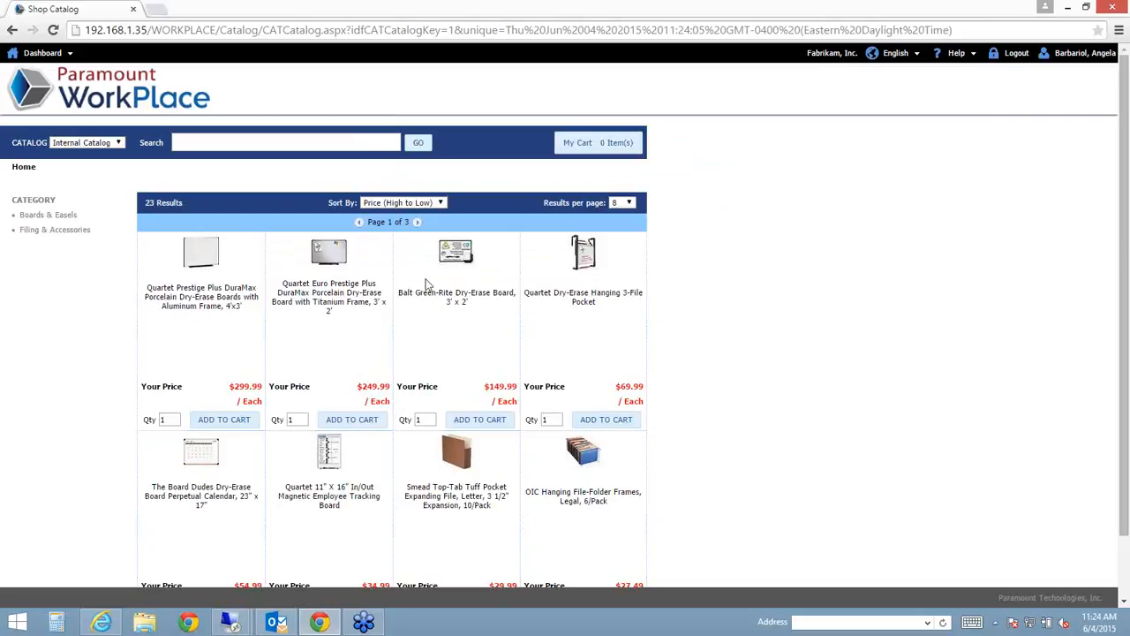
pyautogui.click(49, 216)
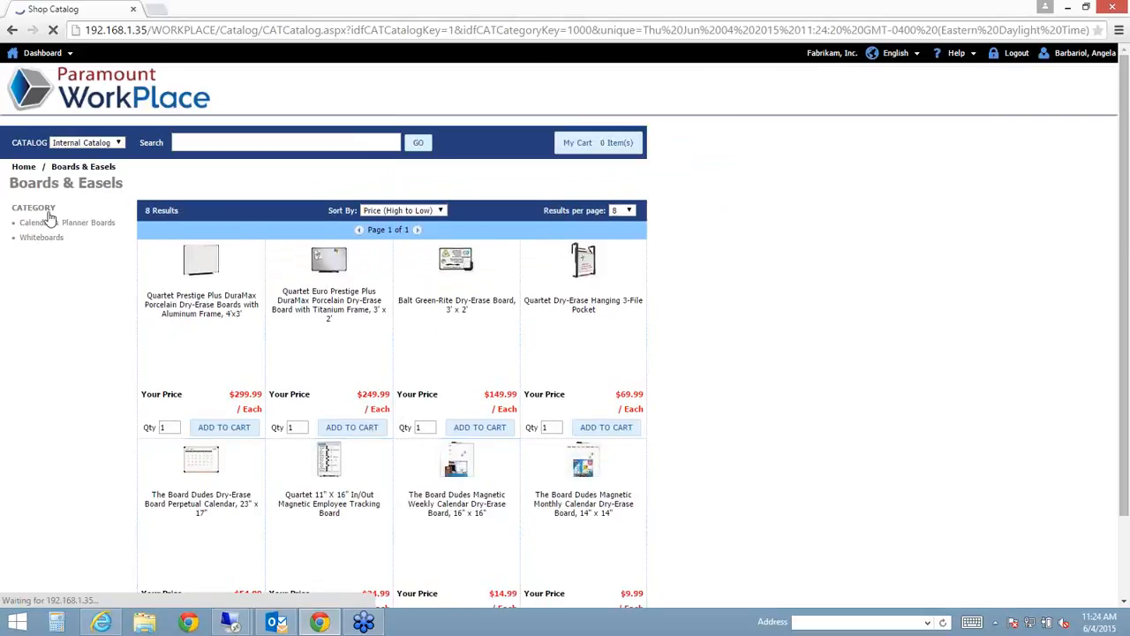
pyautogui.click(24, 167)
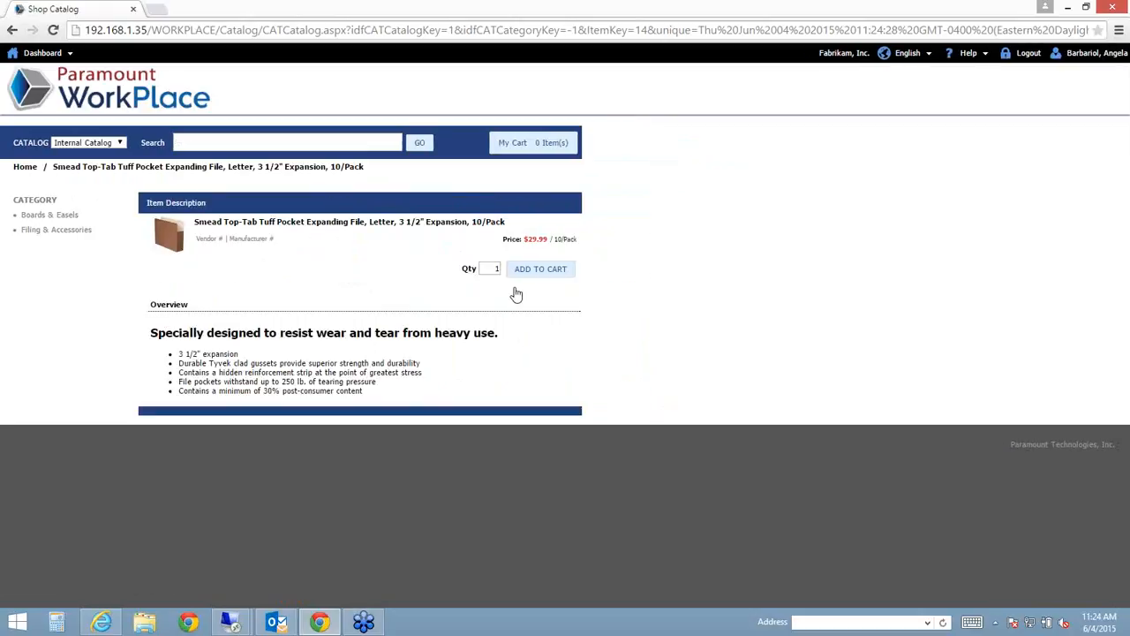
pyautogui.click(533, 275)
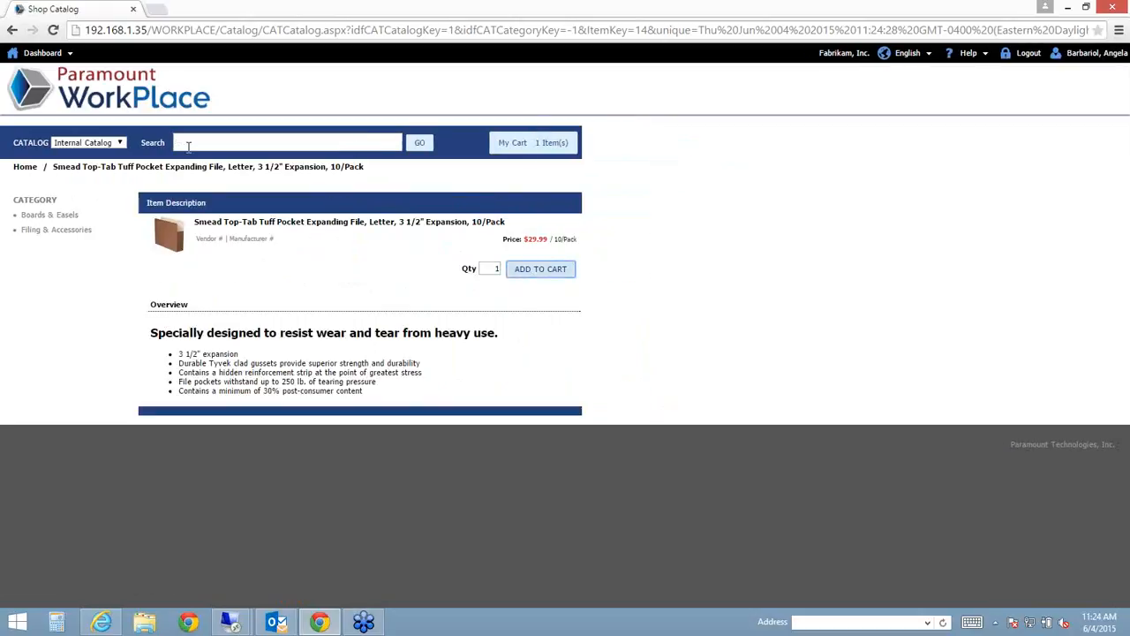
pyautogui.click(23, 169)
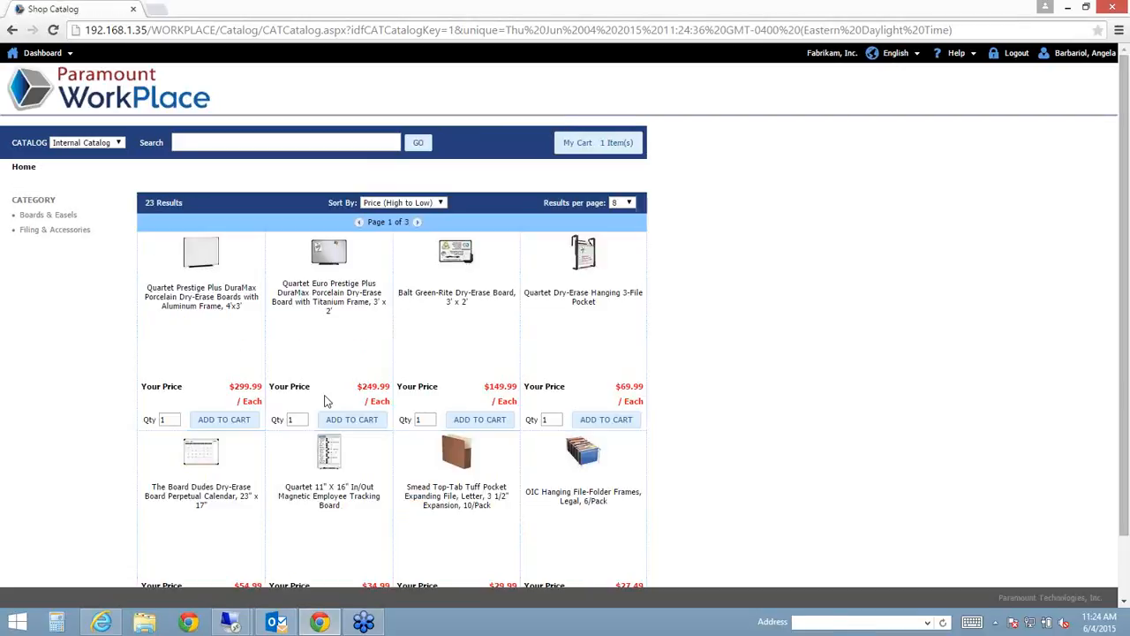
pyautogui.click(352, 419)
pyautogui.click(601, 149)
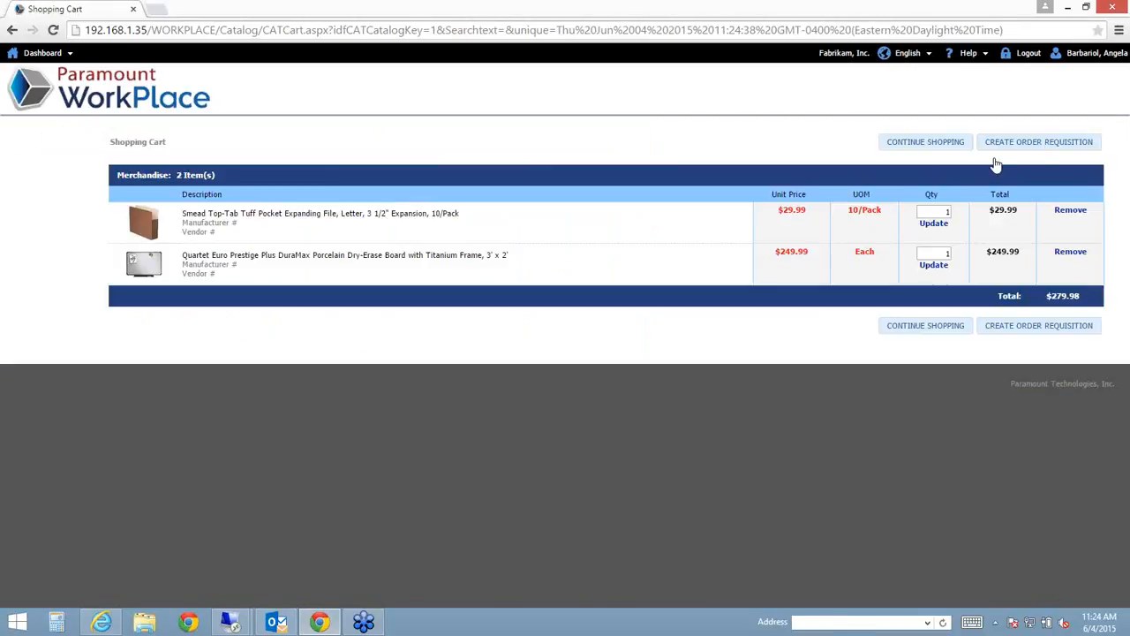
pyautogui.click(1038, 151)
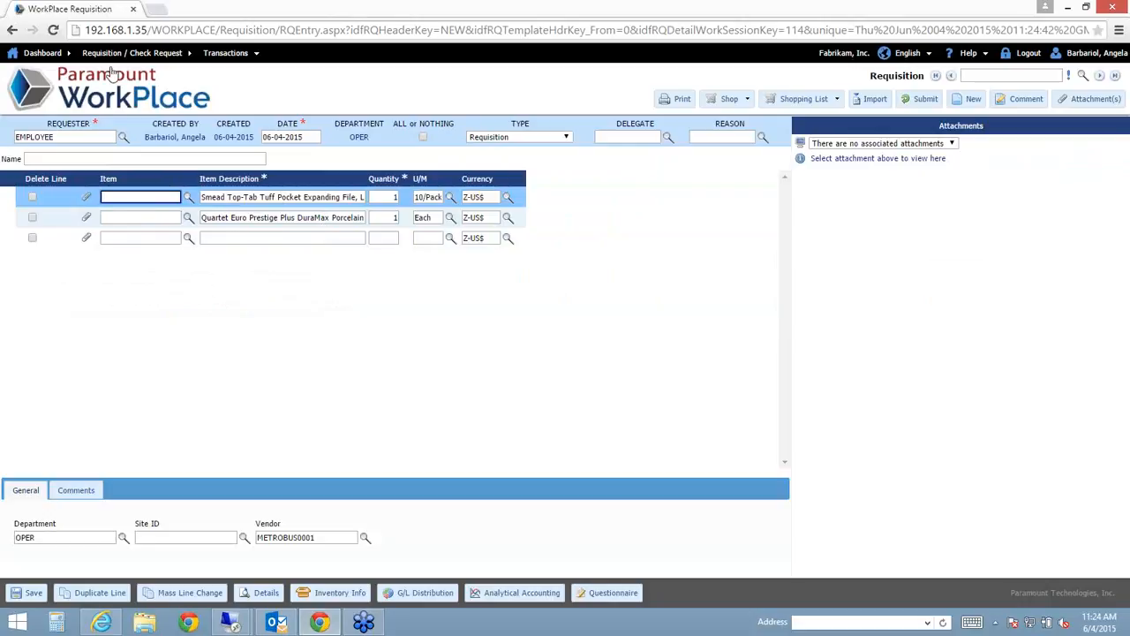
# - Leave the new catalog requisition via the WorkPlace logo to get back to the dashboard
pyautogui.click(126, 103)
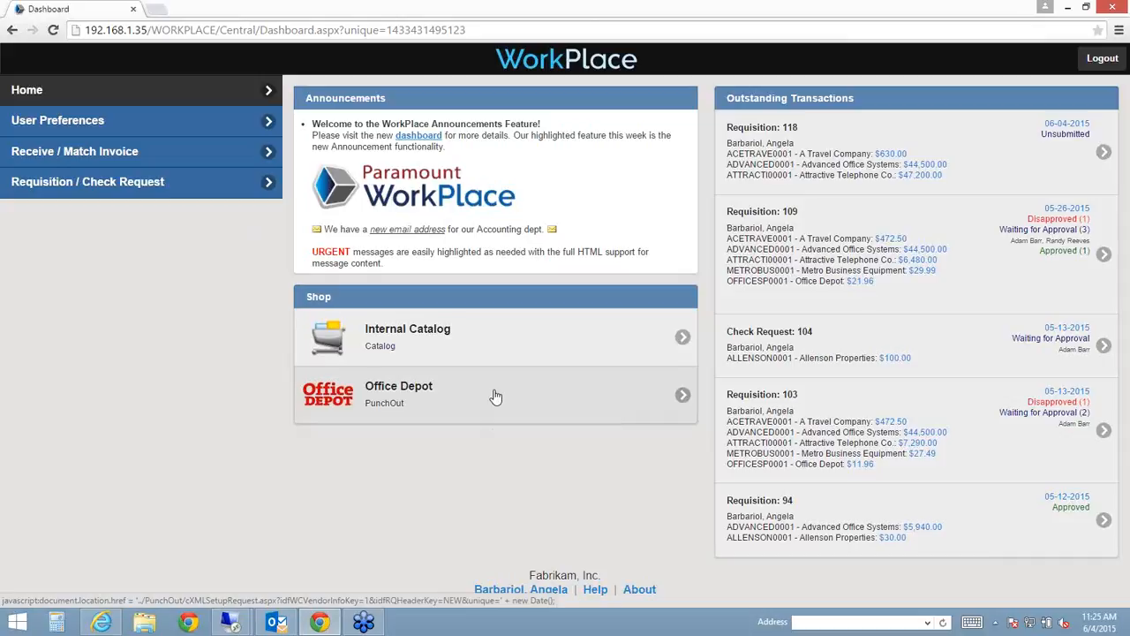
# - Launch the Office Depot PunchOut store from the dashboard's Shop section
pyautogui.click(414, 391)
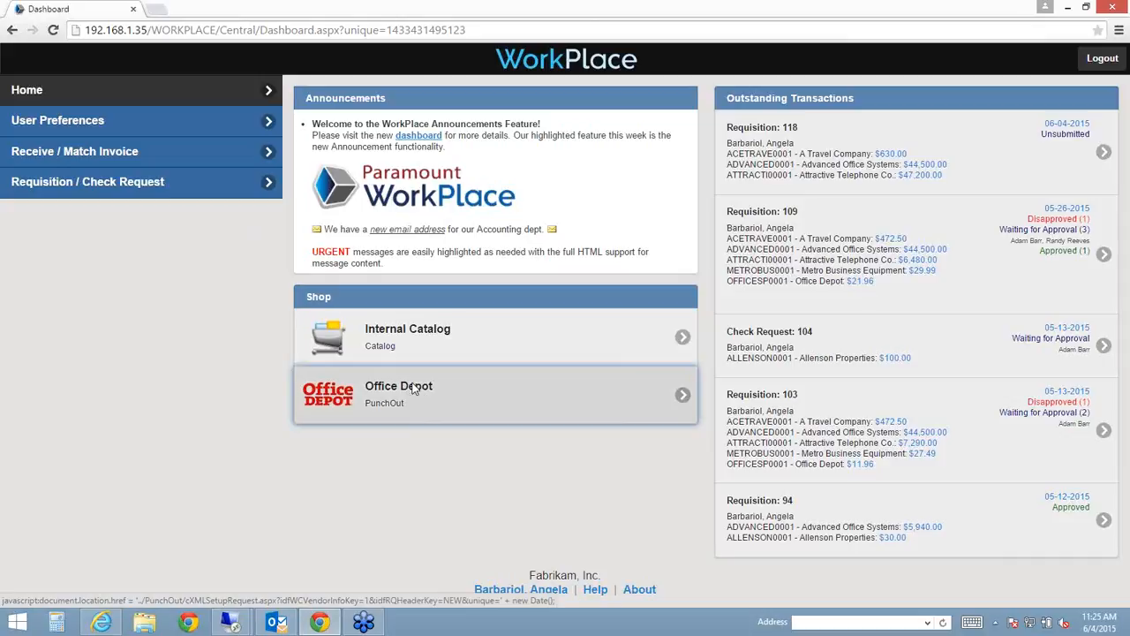
pyautogui.click(414, 389)
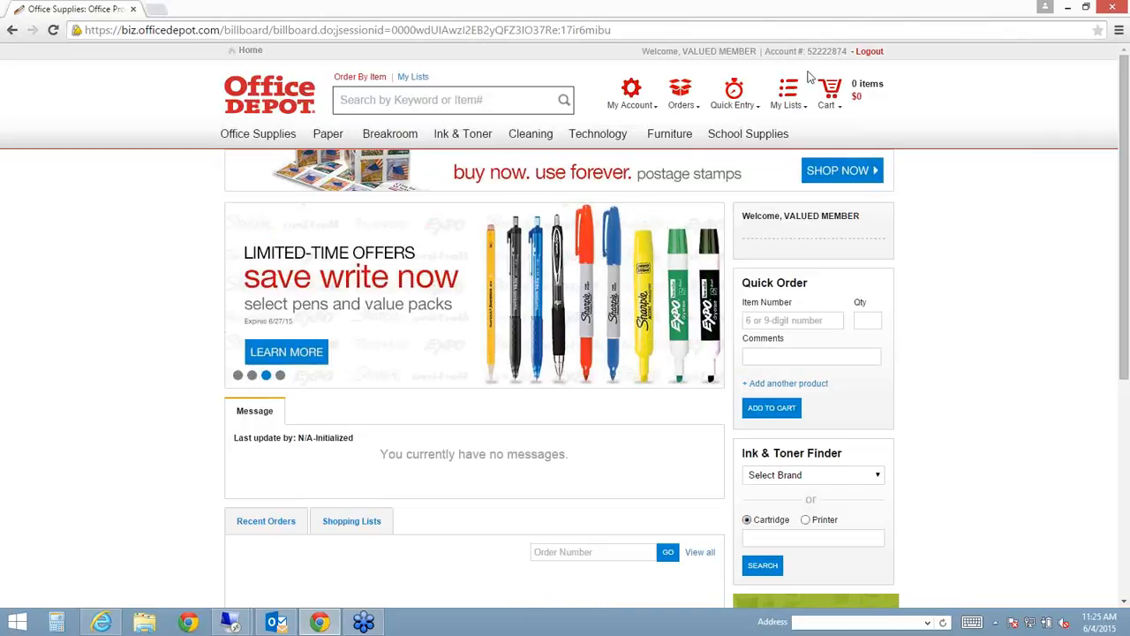
pyautogui.doubleClick(843, 50)
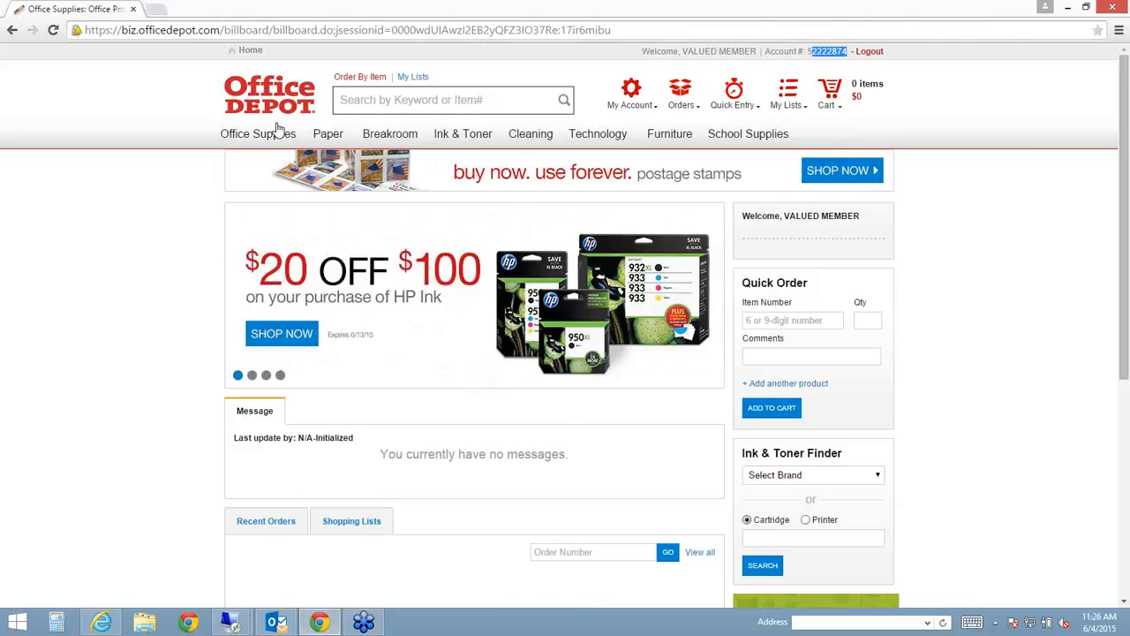
# - Add five 1/2-inch IN PLACE Heavy-Duty Non-Stick View Binders to the cart and check out to WorkPlace
pyautogui.moveTo(279, 129)
pyautogui.click(278, 242)
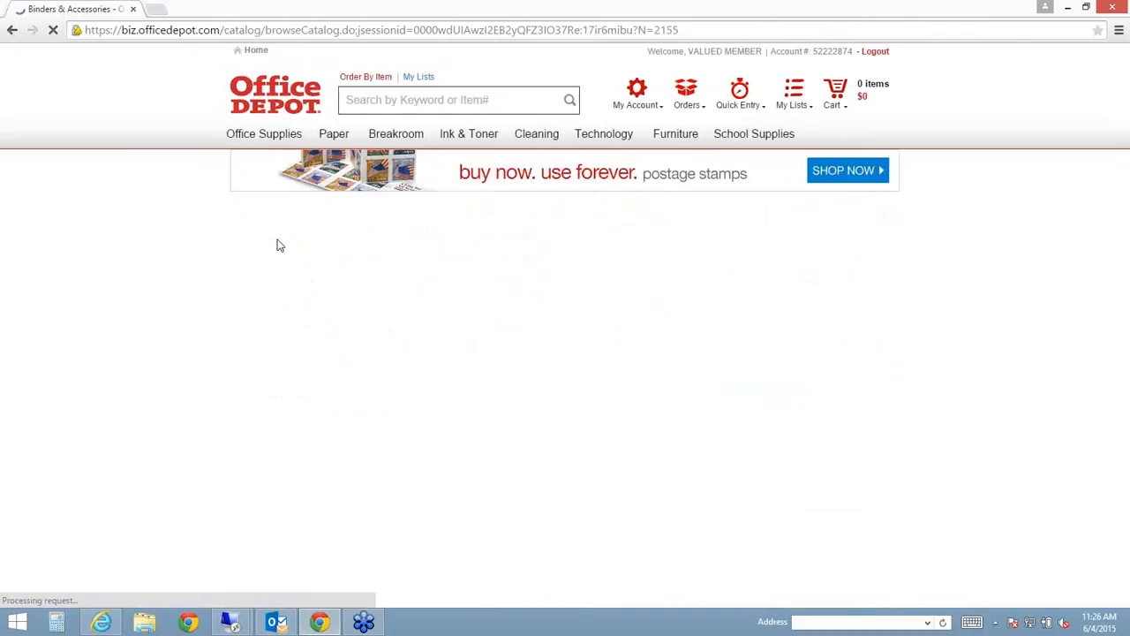
pyautogui.click(517, 371)
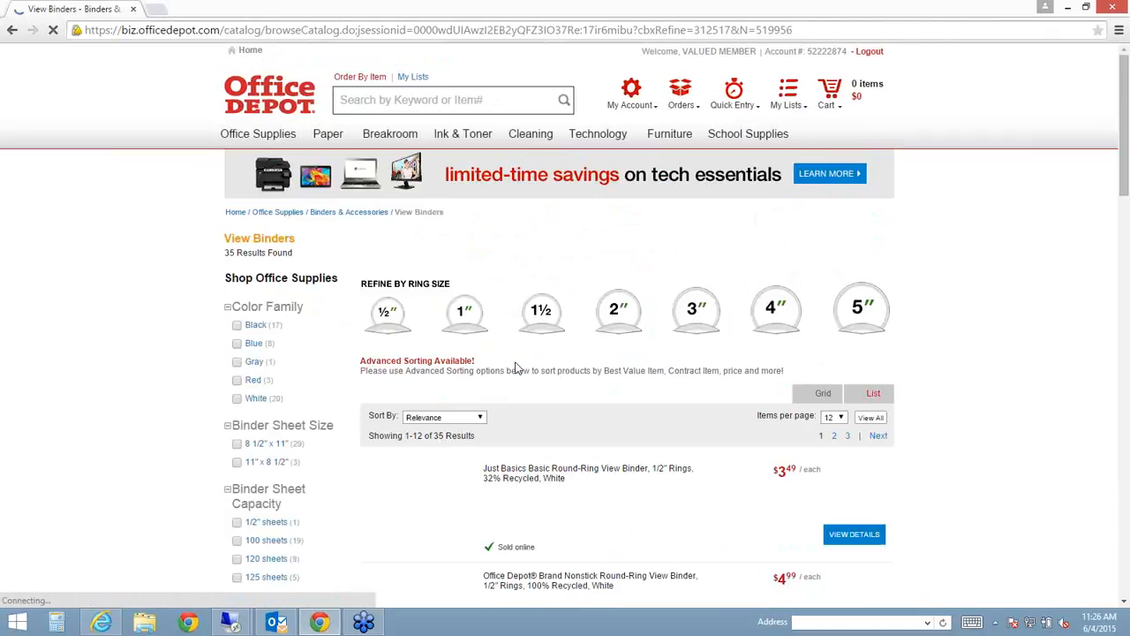
pyautogui.scroll(-3, 880, 381)
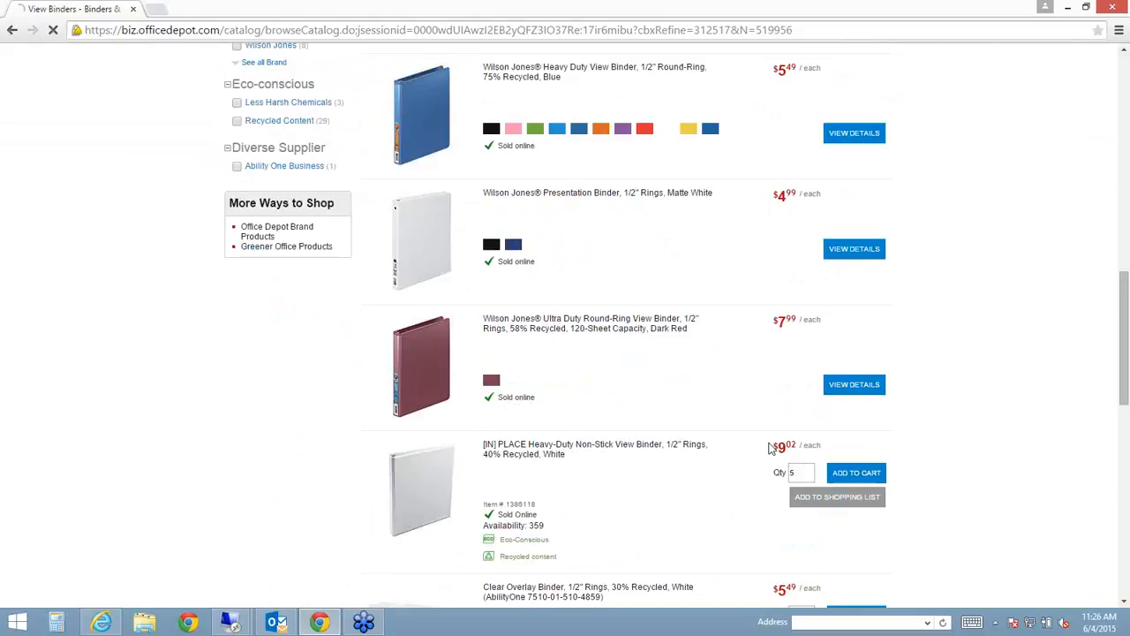
pyautogui.click(855, 469)
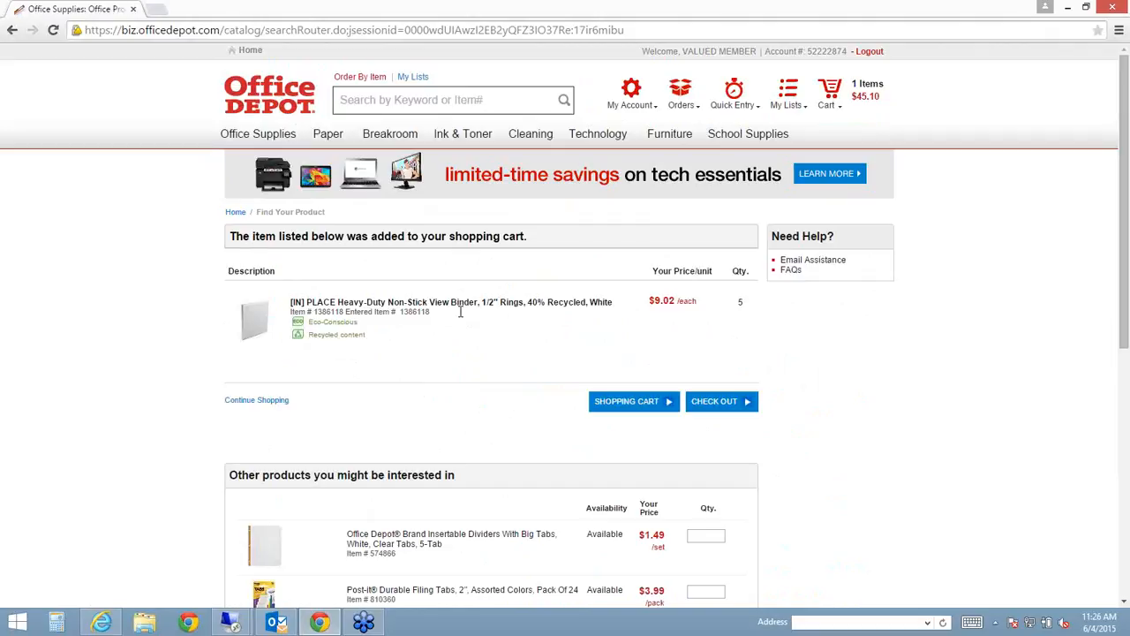
pyautogui.click(722, 404)
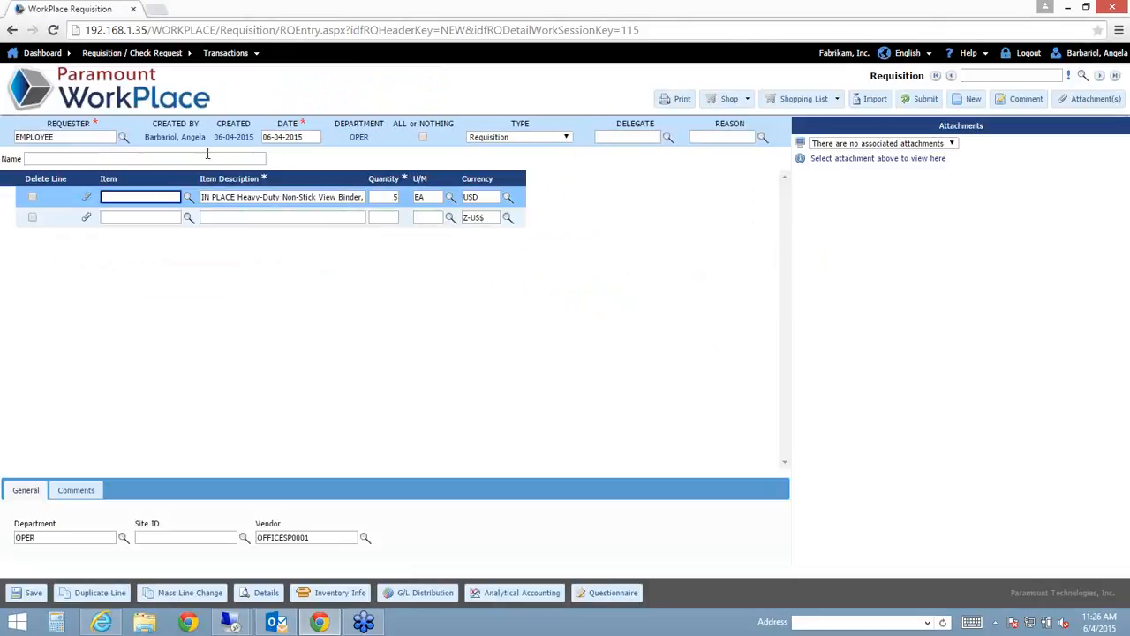
pyautogui.click(265, 197)
# - Hyphenate the binder description to 'Non-Stick', then head for the Dashboard to raise the save prompt
pyautogui.click(263, 197)
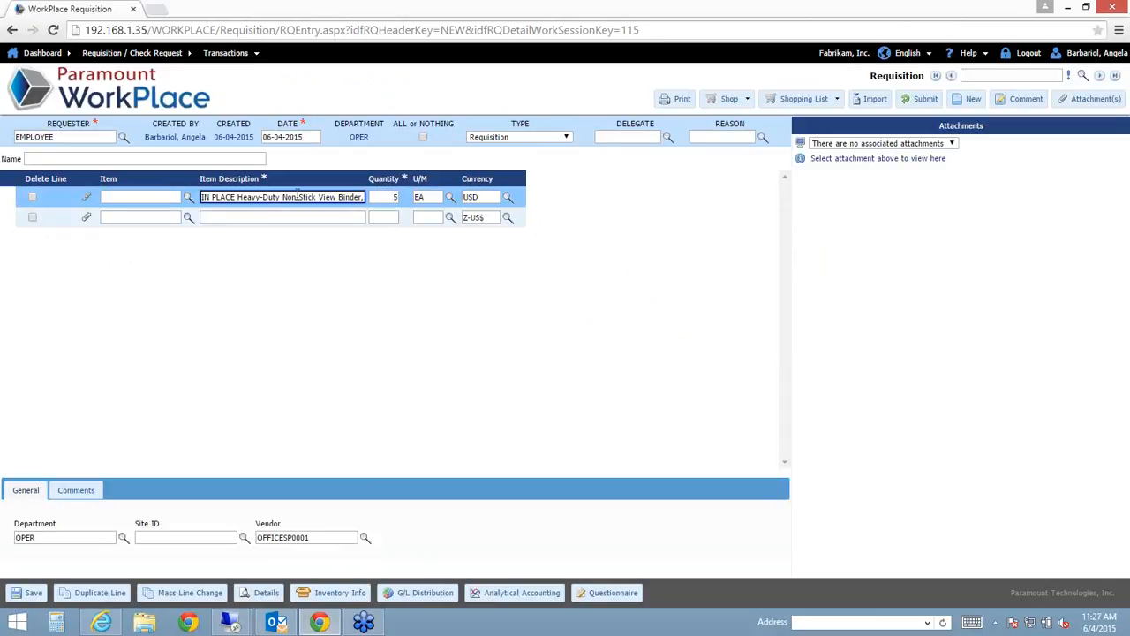
pyautogui.write('-')
pyautogui.click(94, 113)
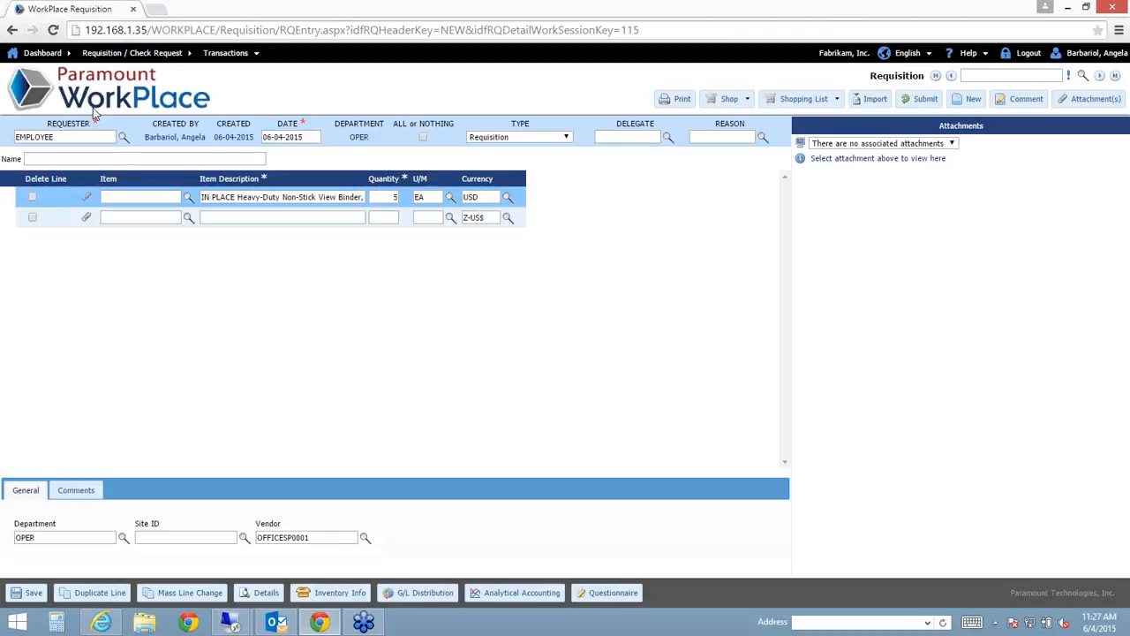
pyautogui.click(93, 107)
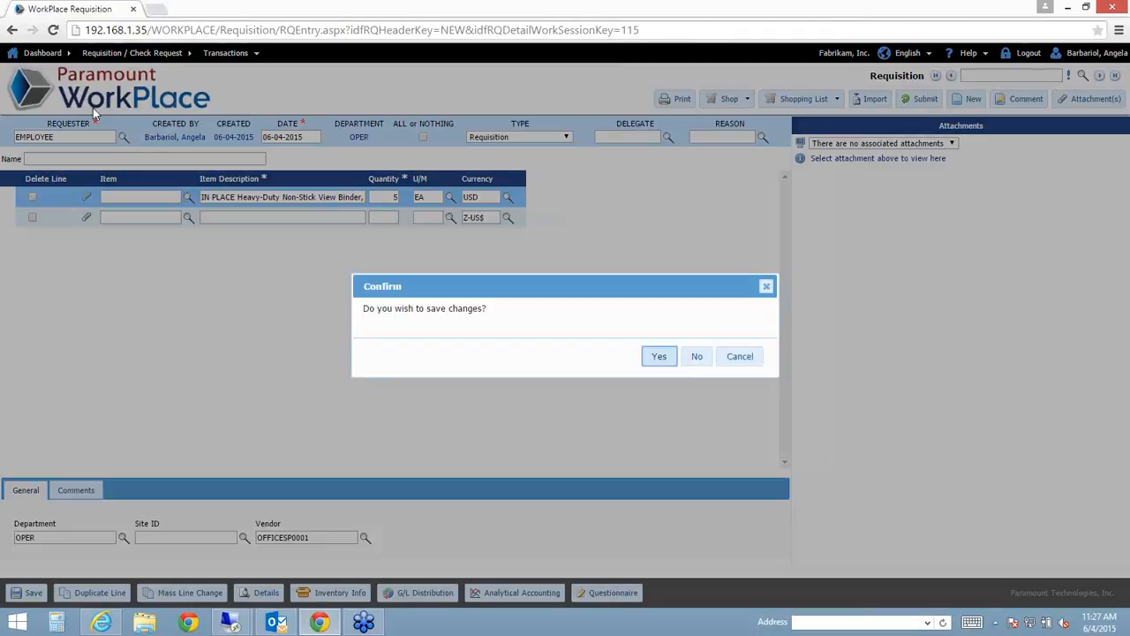
# - Decline saving the binder requisition and open Requisition 118 from Outstanding Transactions
pyautogui.click(695, 358)
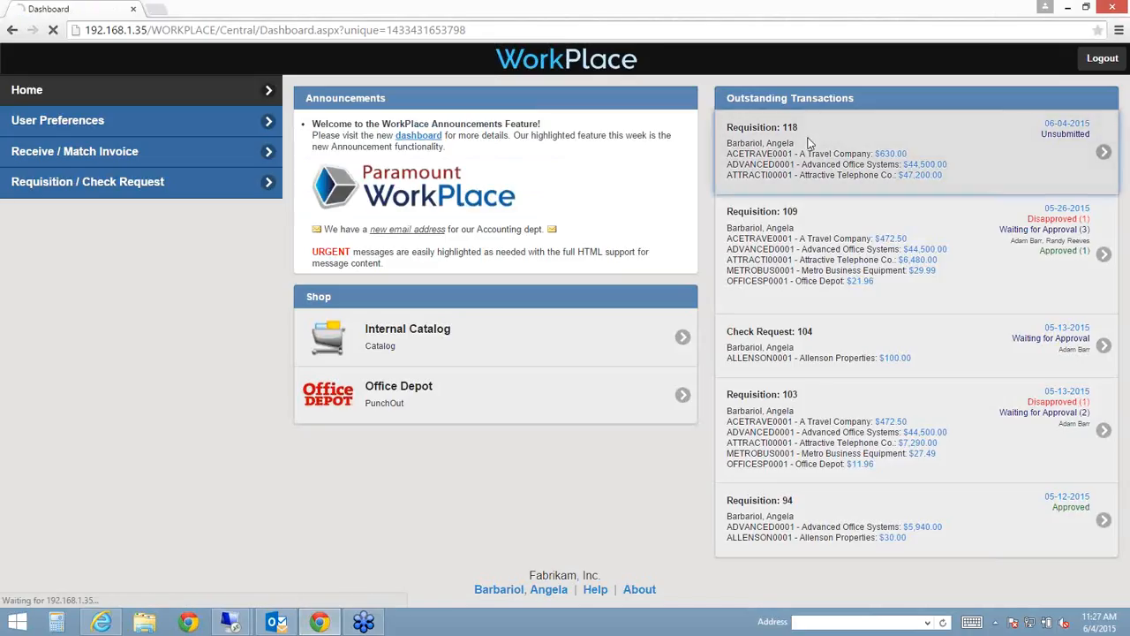
pyautogui.click(808, 143)
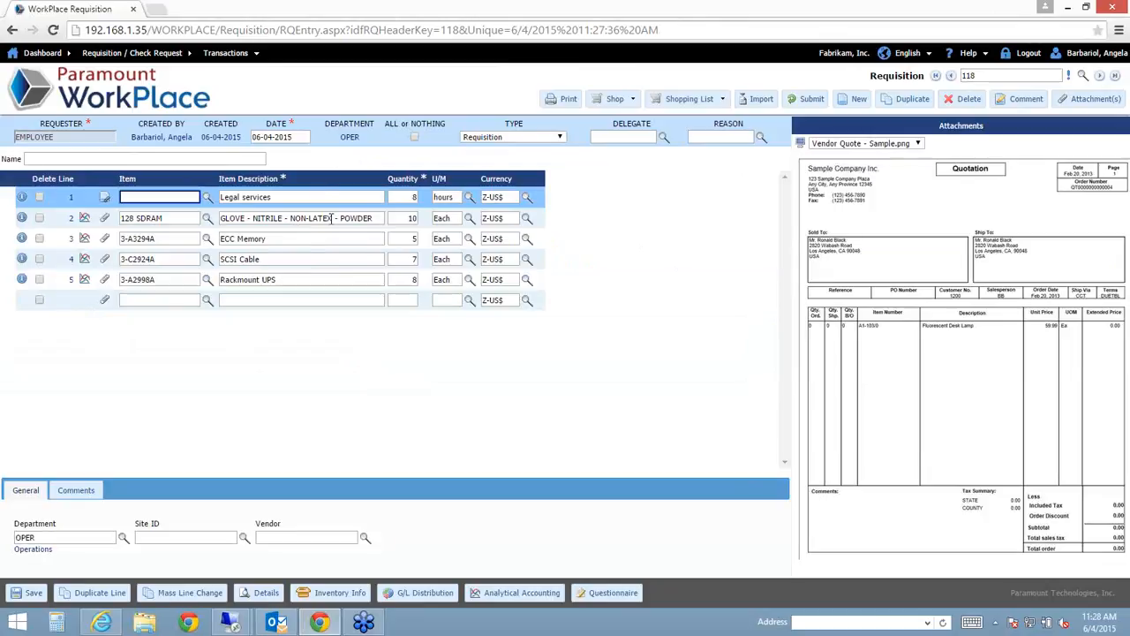
# - Check lines 2, 3 and 1 with the vendor quote, reload for Price and Amt Extended, reselect ECC Memory
pyautogui.click(332, 218)
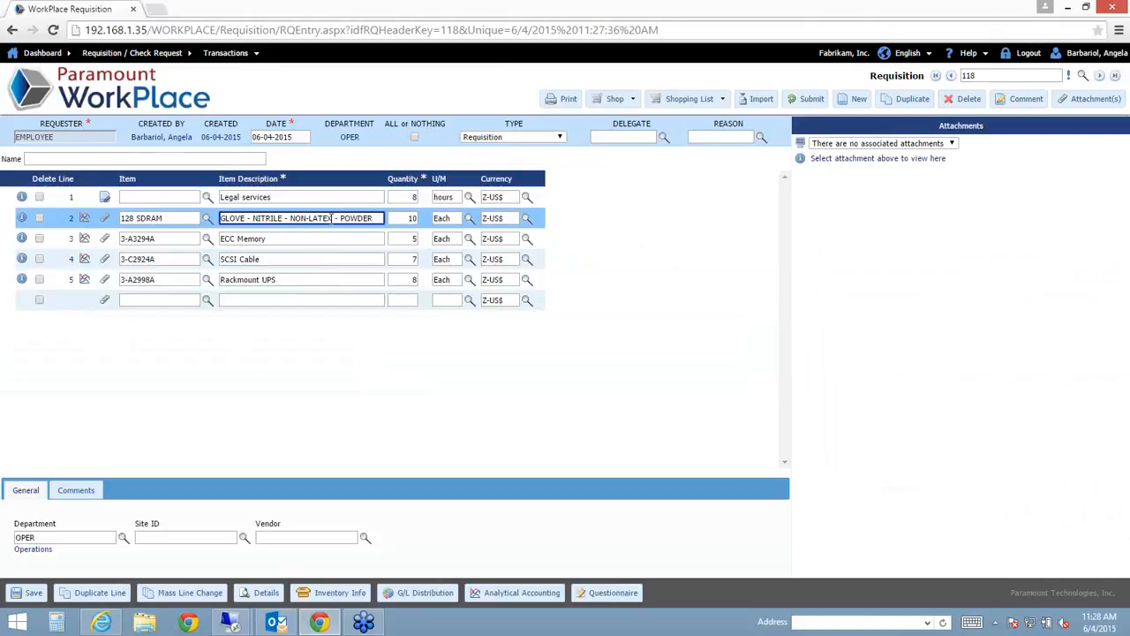
pyautogui.click(351, 236)
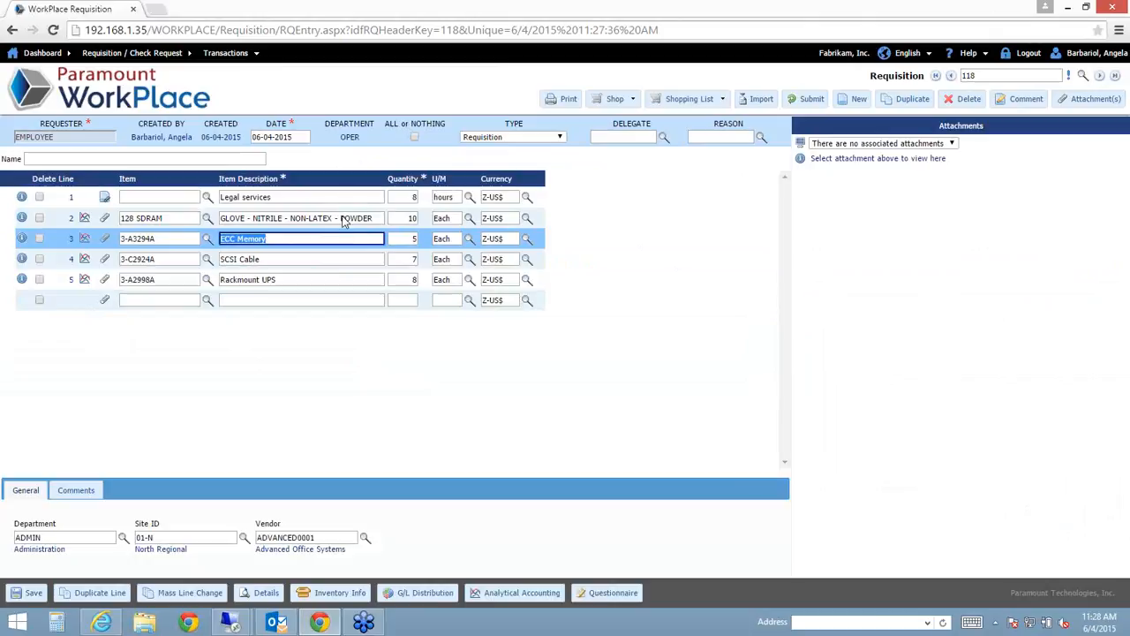
pyautogui.click(354, 194)
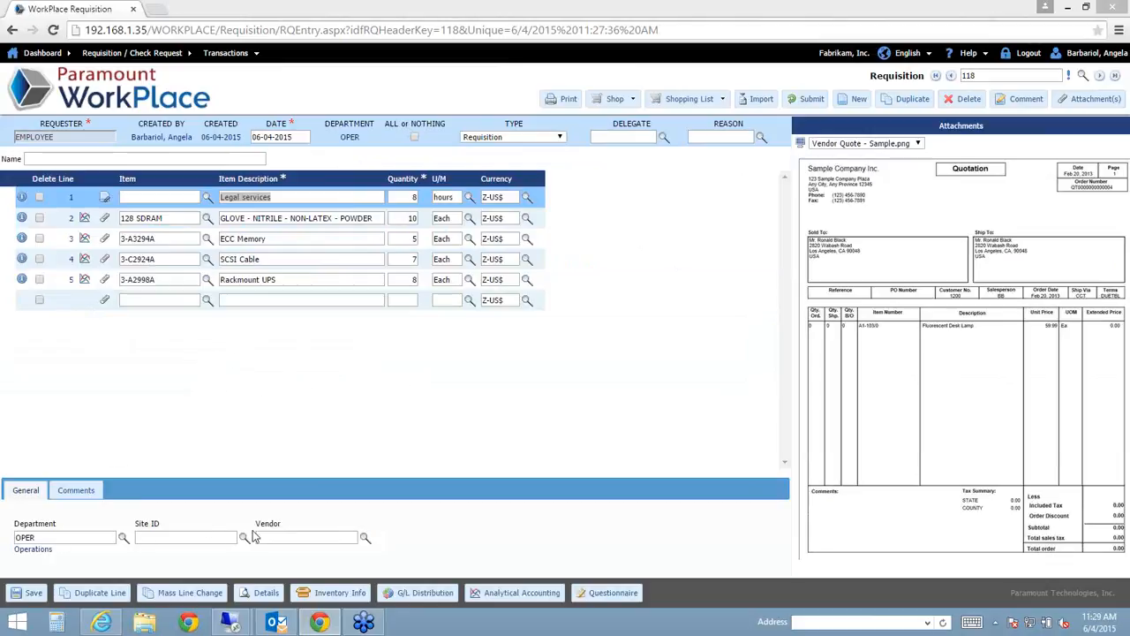
pyautogui.click(35, 598)
pyautogui.click(299, 239)
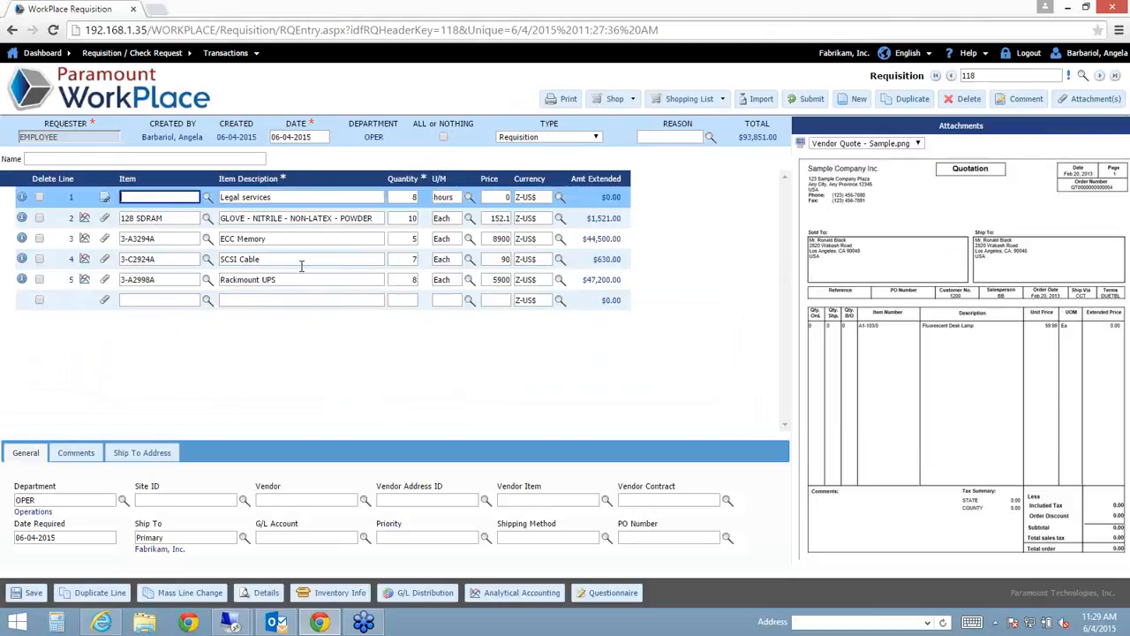
pyautogui.click(309, 243)
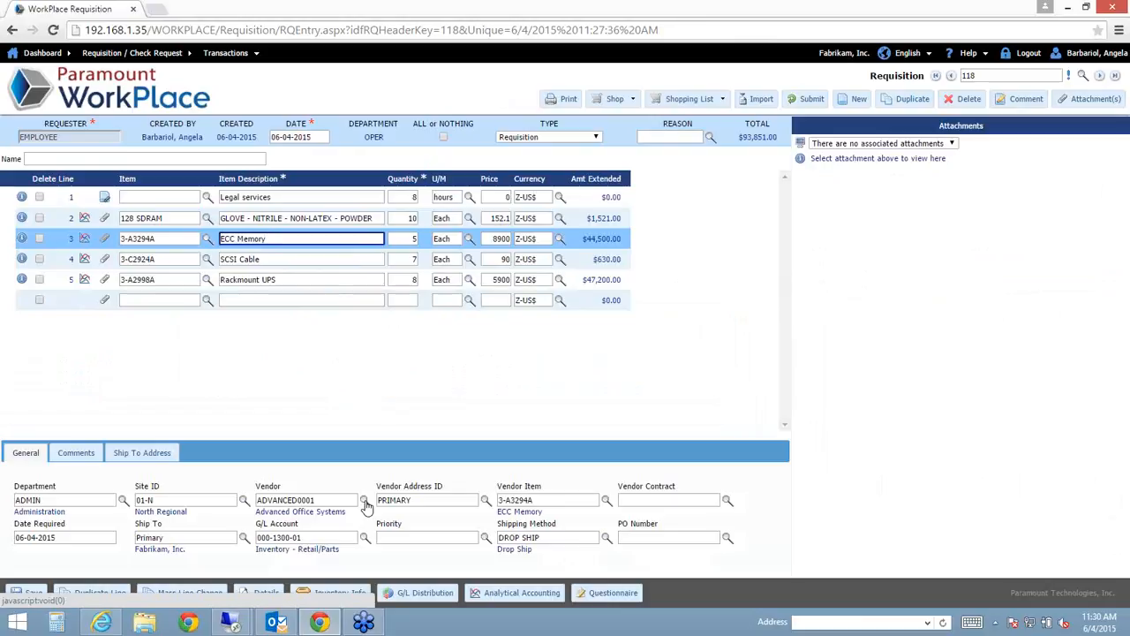
pyautogui.click(322, 253)
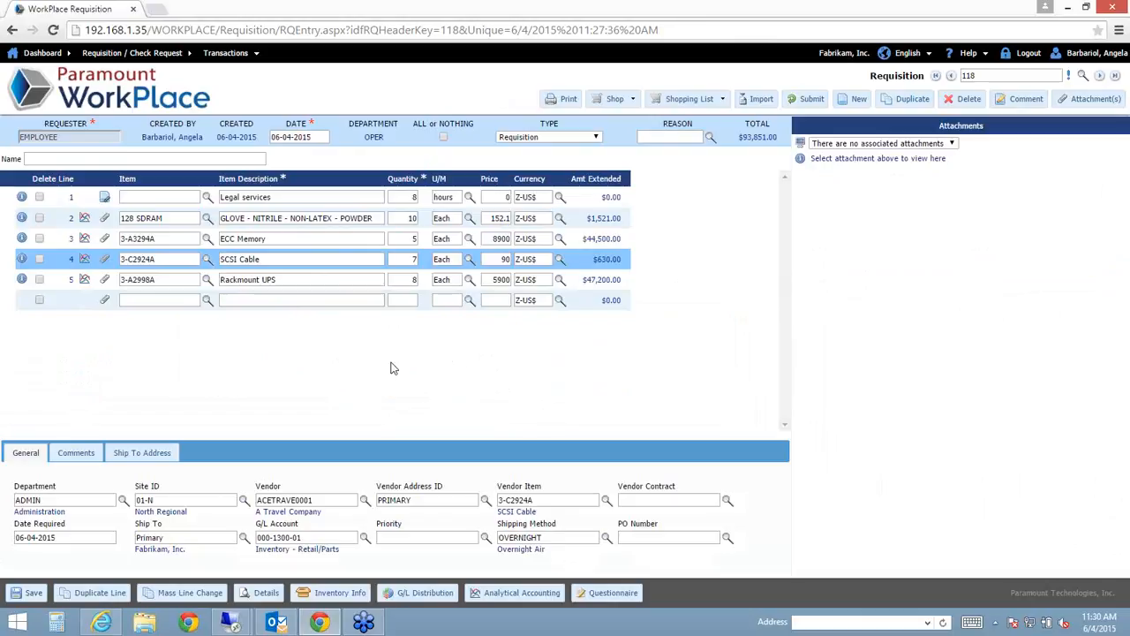
pyautogui.doubleClick(334, 499)
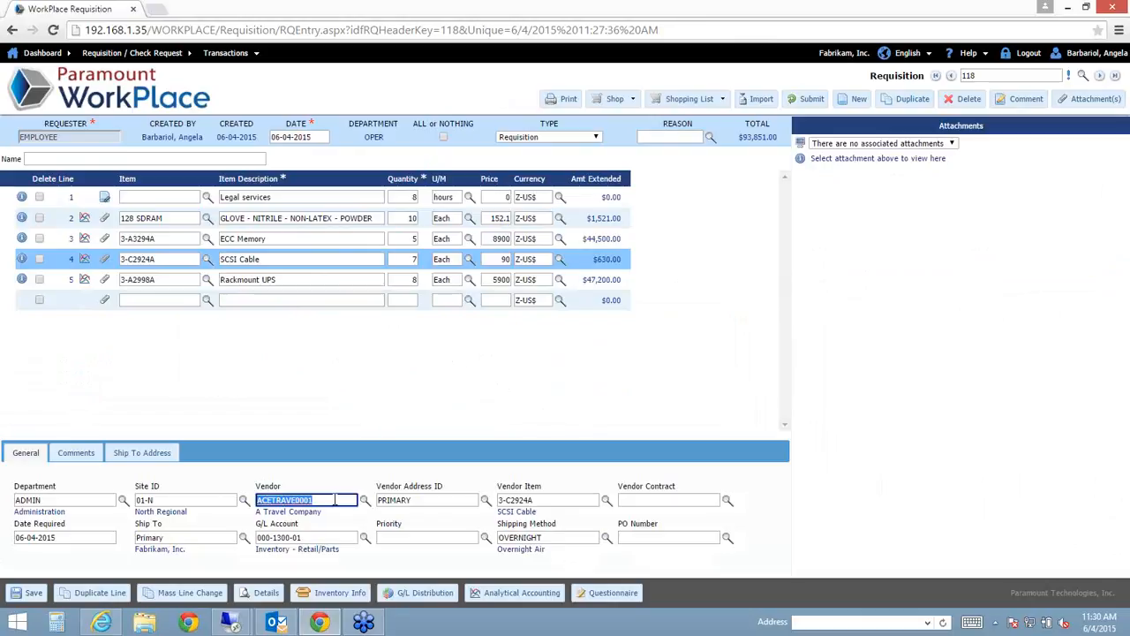
pyautogui.click(369, 503)
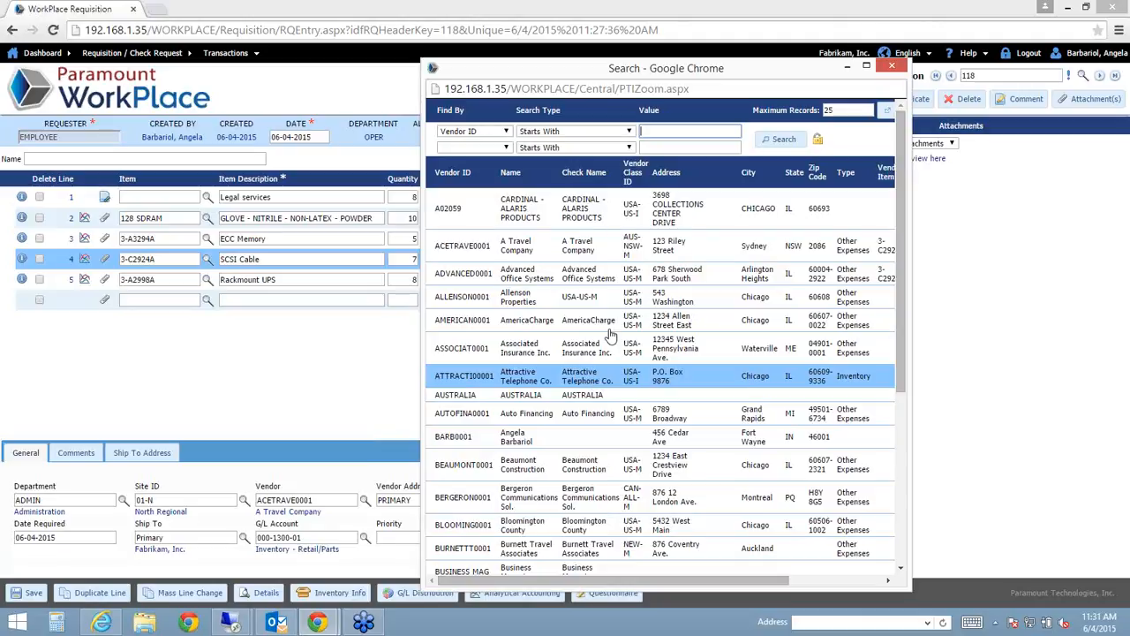
pyautogui.click(889, 69)
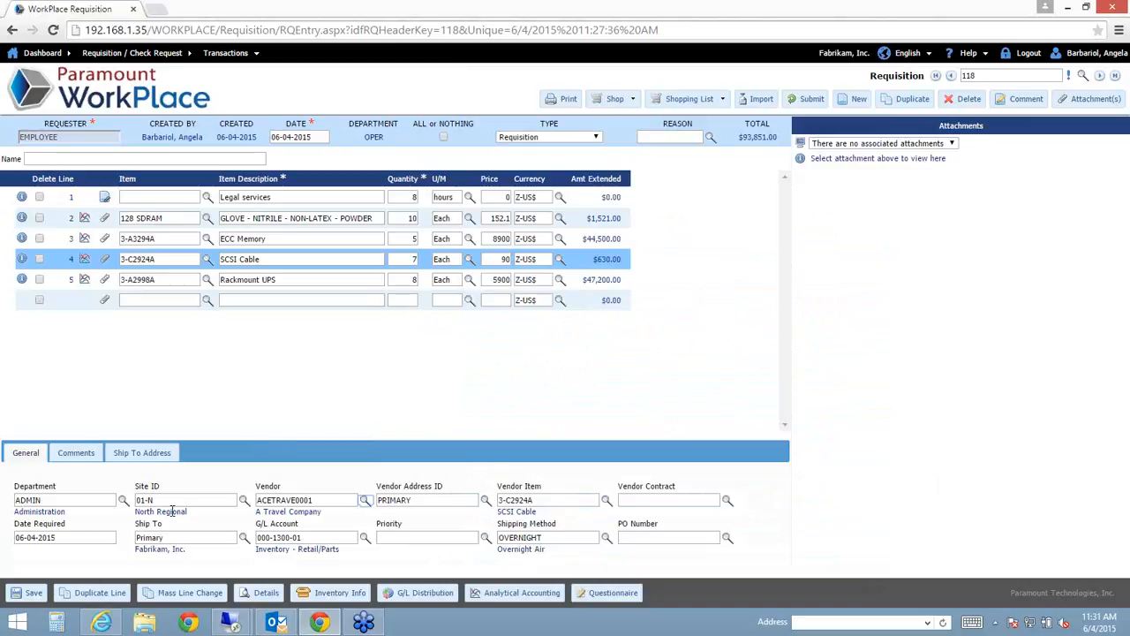
# - Open the Line Detail tab for the ECC Memory line to see its encumbrance and empty log
pyautogui.click(263, 239)
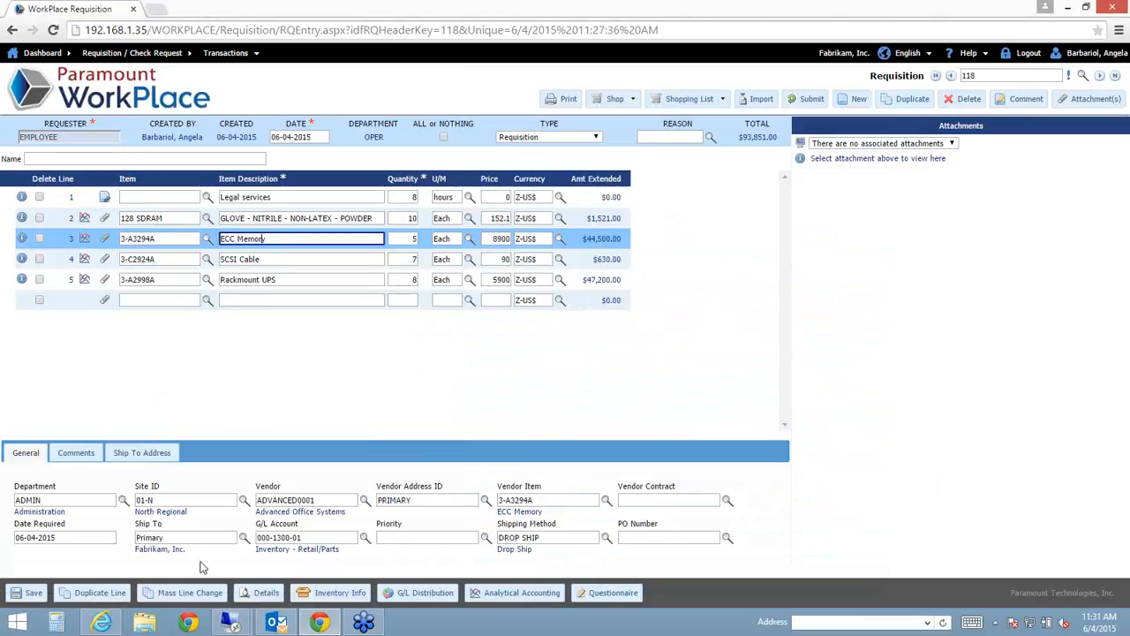
pyautogui.click(267, 593)
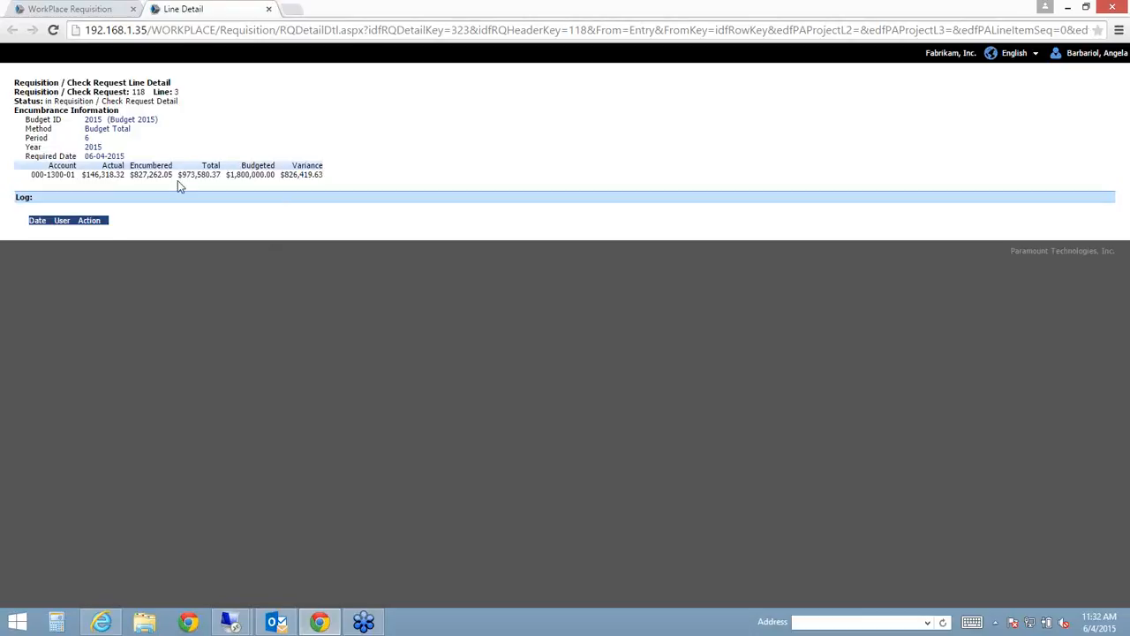
# - Close the line detail to return to Requisition 118's grid on the ECC Memory line
pyautogui.click(270, 10)
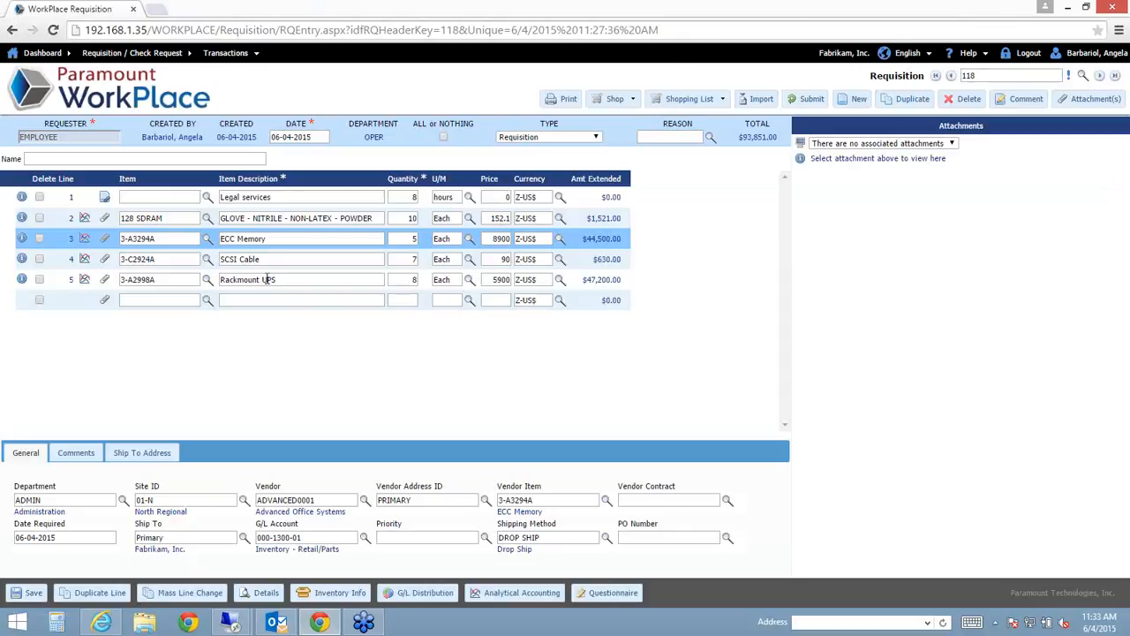
# - Step through the SCSI Cable, ECC Memory and Legal services lines' vendor details
pyautogui.click(177, 256)
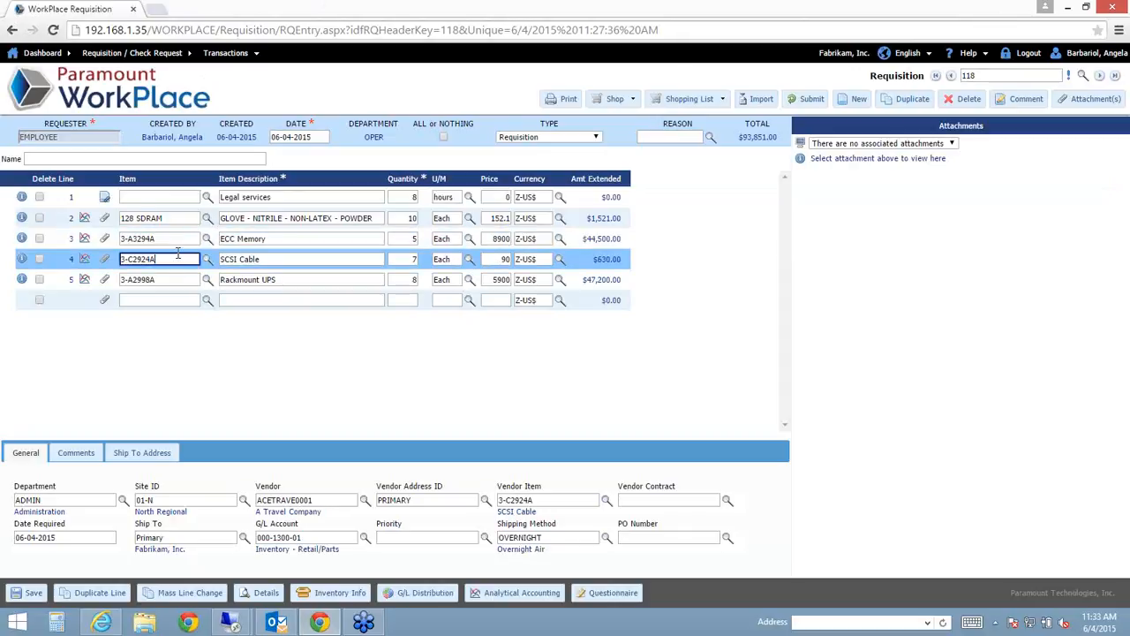
pyautogui.click(182, 239)
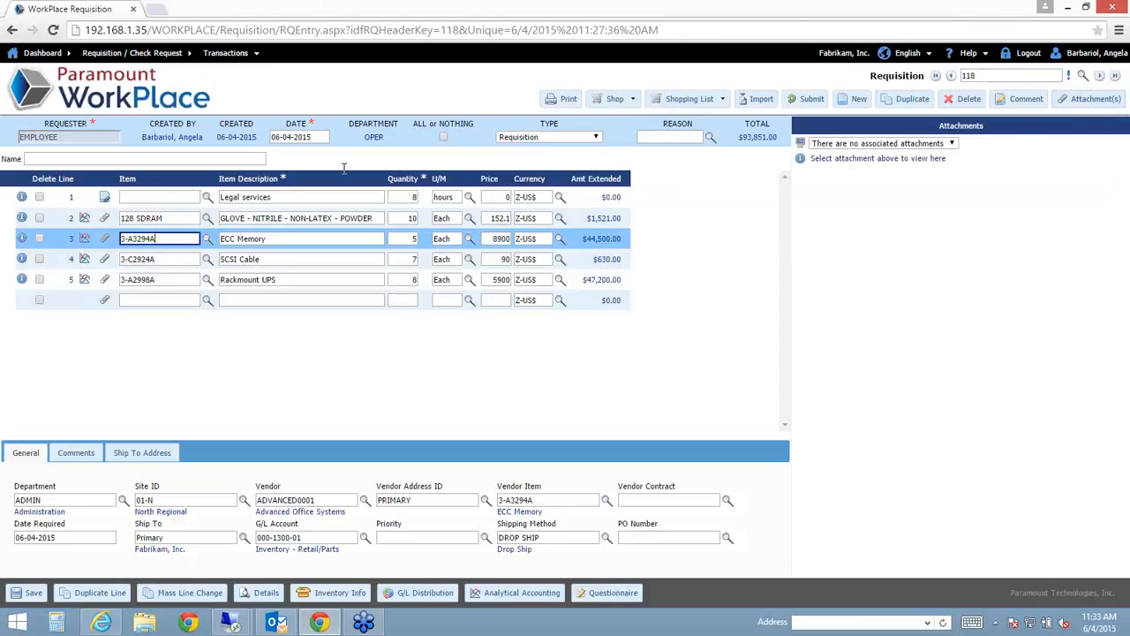
pyautogui.click(276, 196)
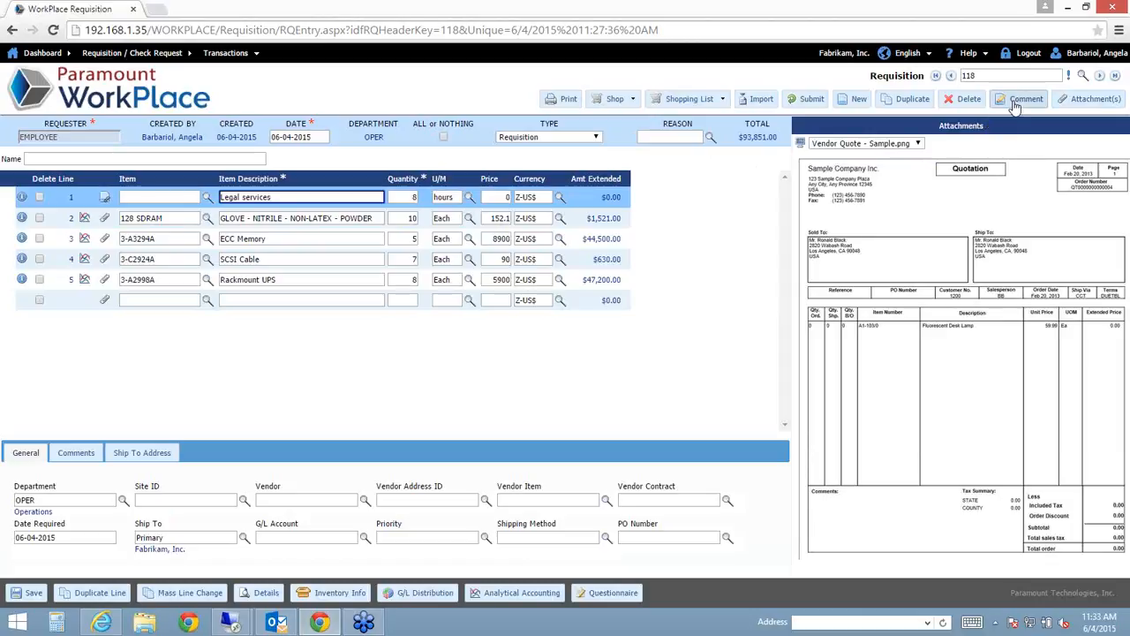
# - Check the Legal services line's internal and vendor comments, then bring up Inventory Information
pyautogui.click(71, 452)
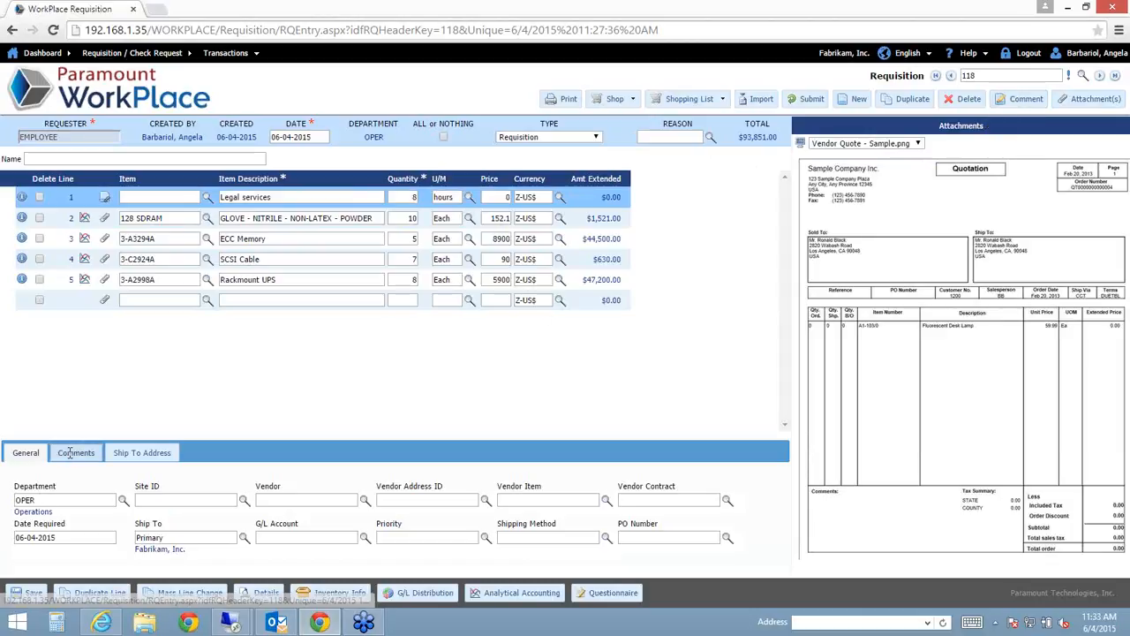
pyautogui.click(81, 539)
pyautogui.click(95, 456)
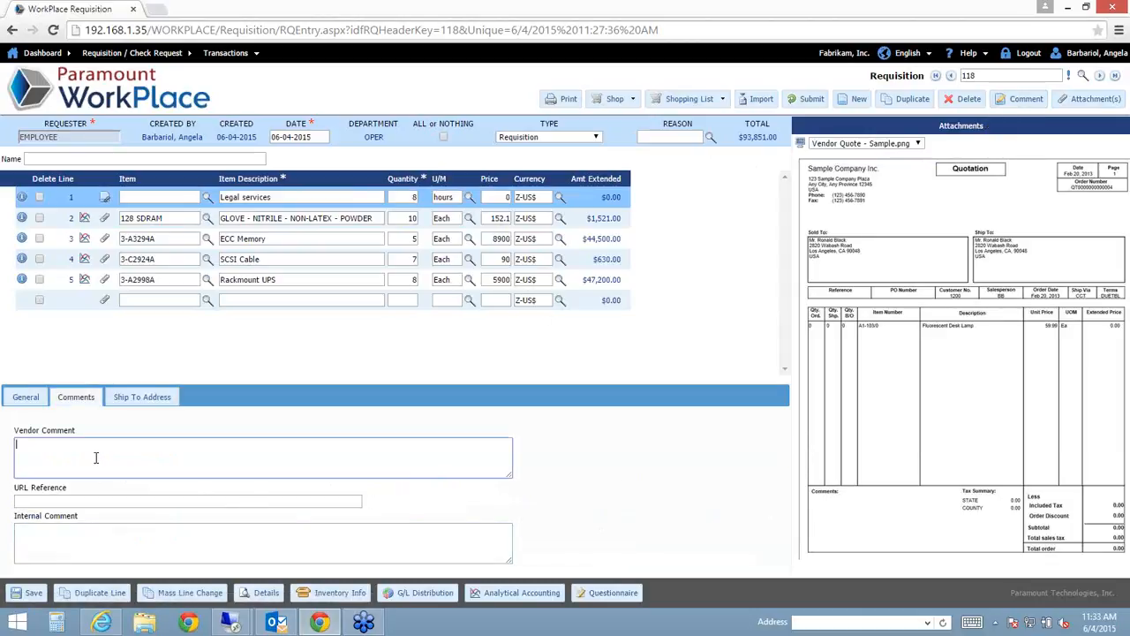
pyautogui.click(22, 399)
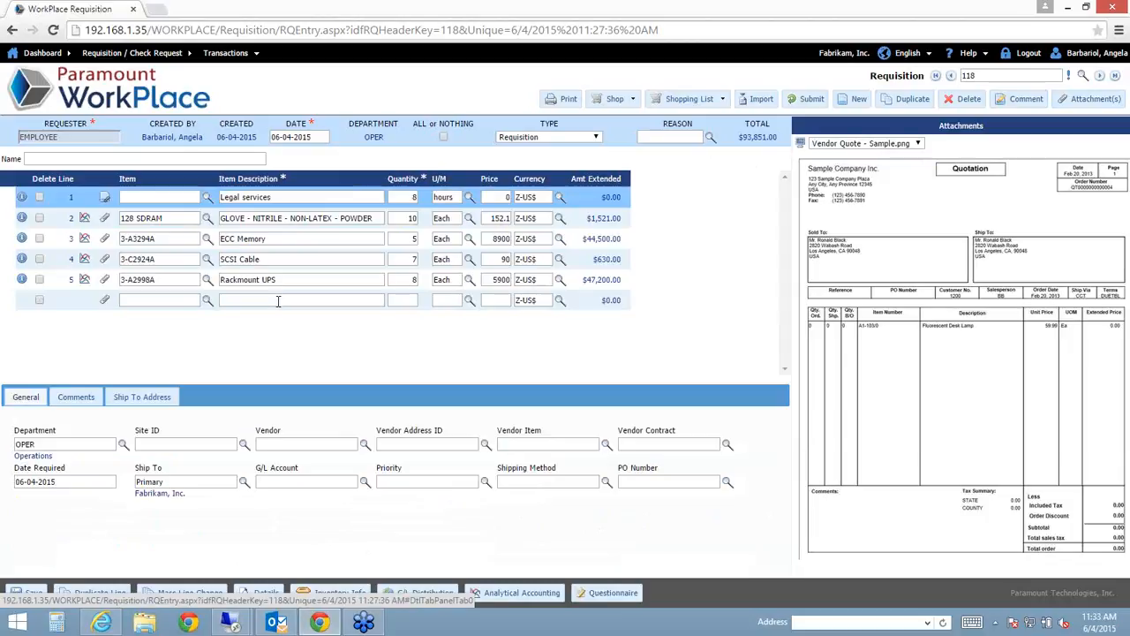
pyautogui.click(350, 588)
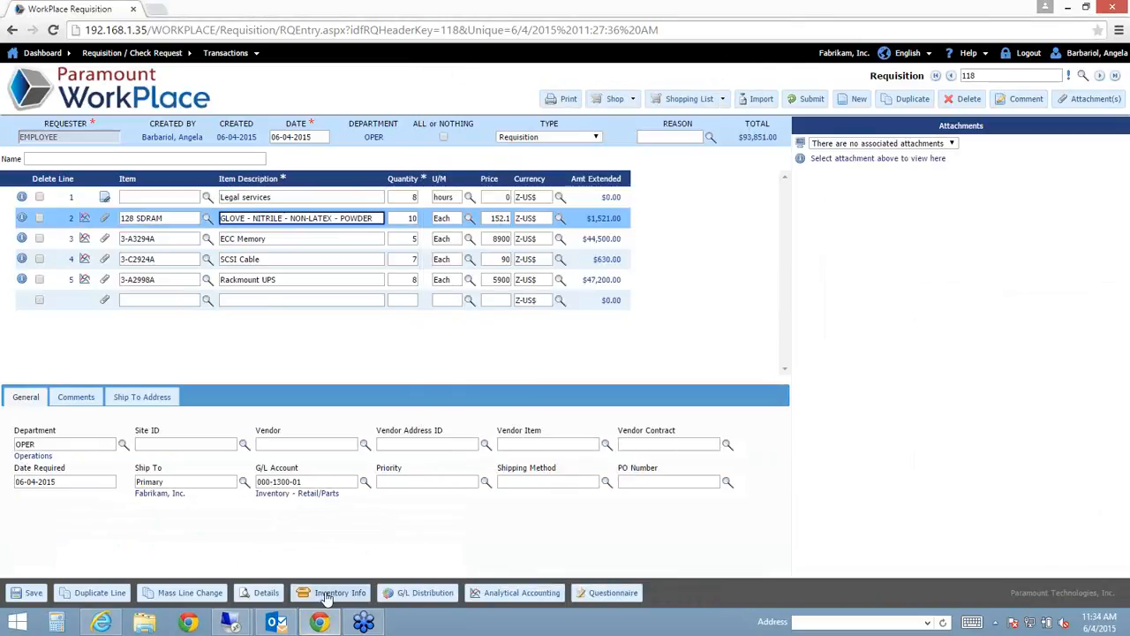
# - Widen Inventory Information to show Alloc, Committed and Available, close it, and reselect ECC Memory
pyautogui.click(332, 592)
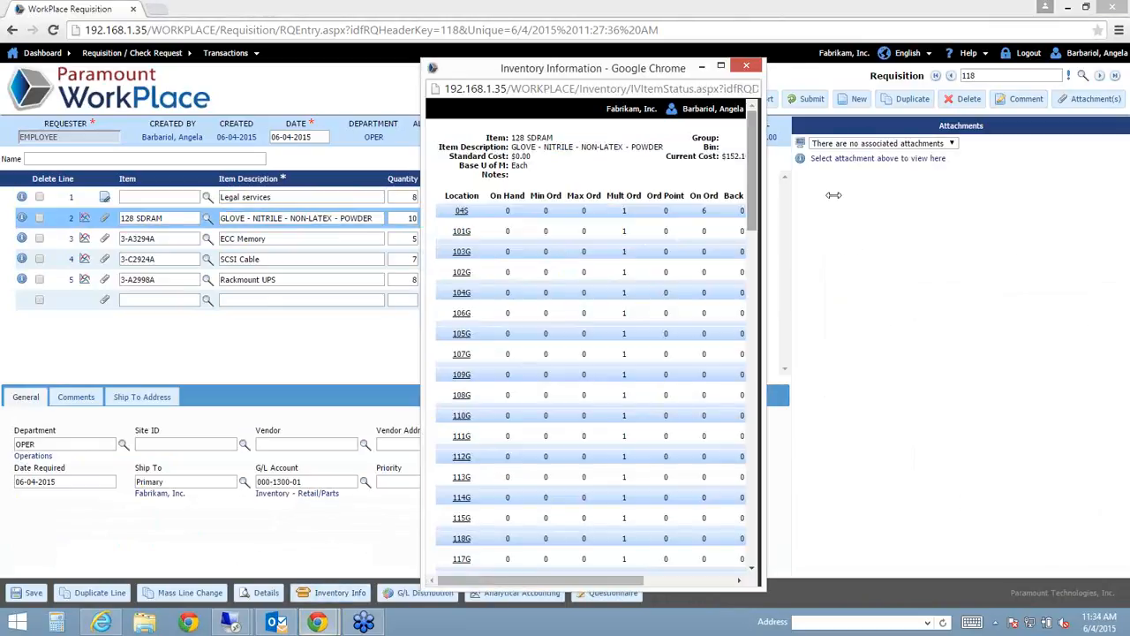
pyautogui.moveTo(833, 195); pyautogui.dragTo(911, 196)
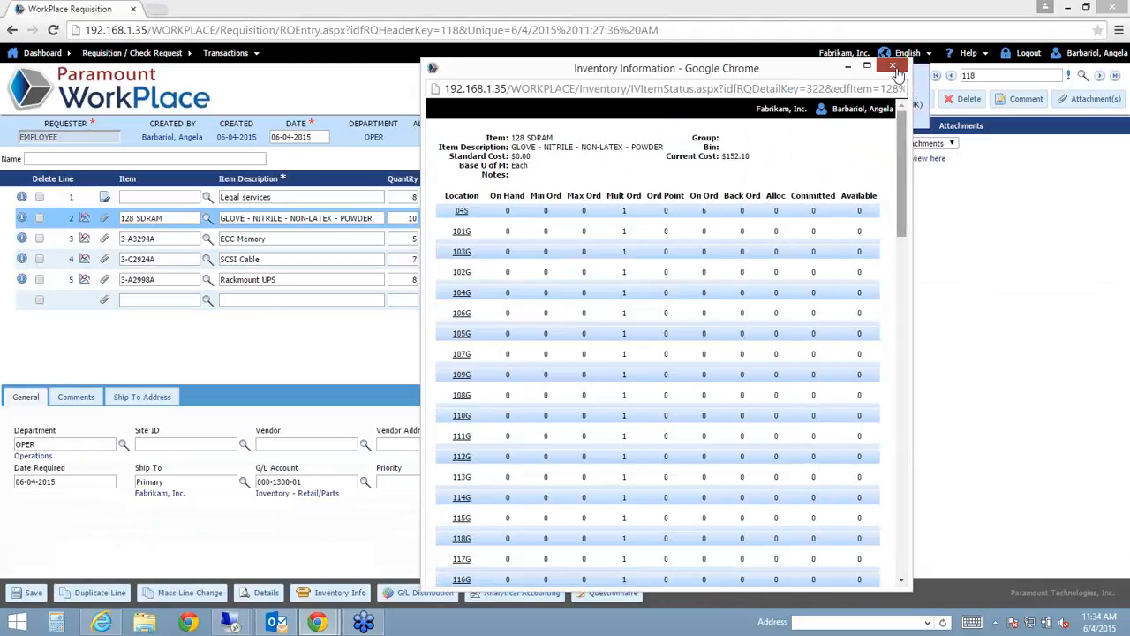
pyautogui.click(893, 67)
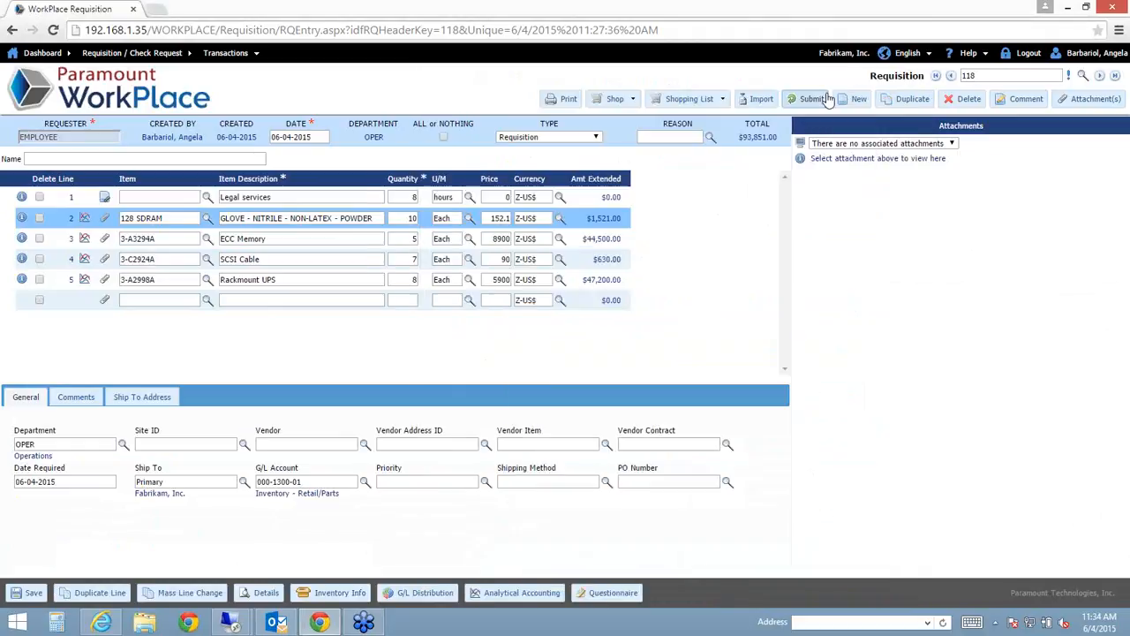
pyautogui.click(302, 238)
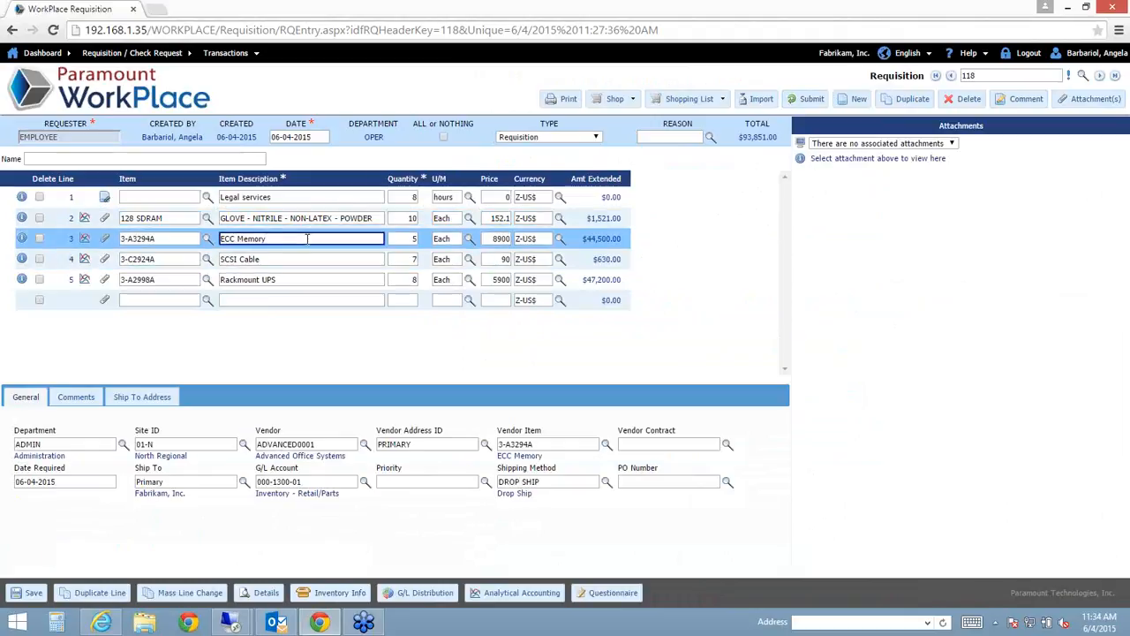
pyautogui.click(454, 595)
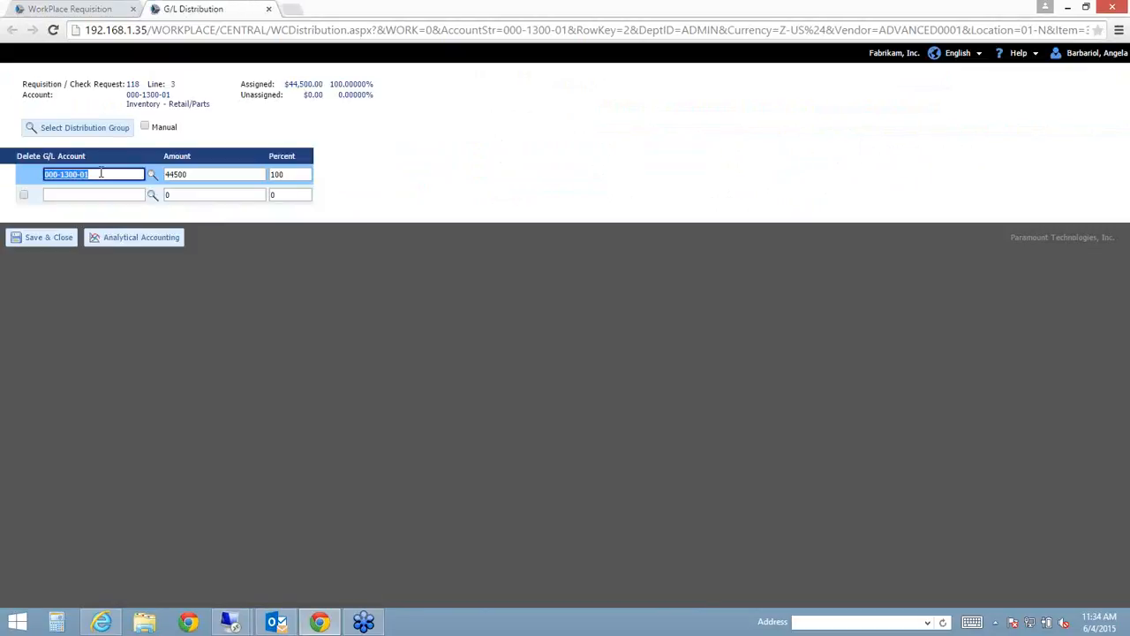
pyautogui.click(101, 173)
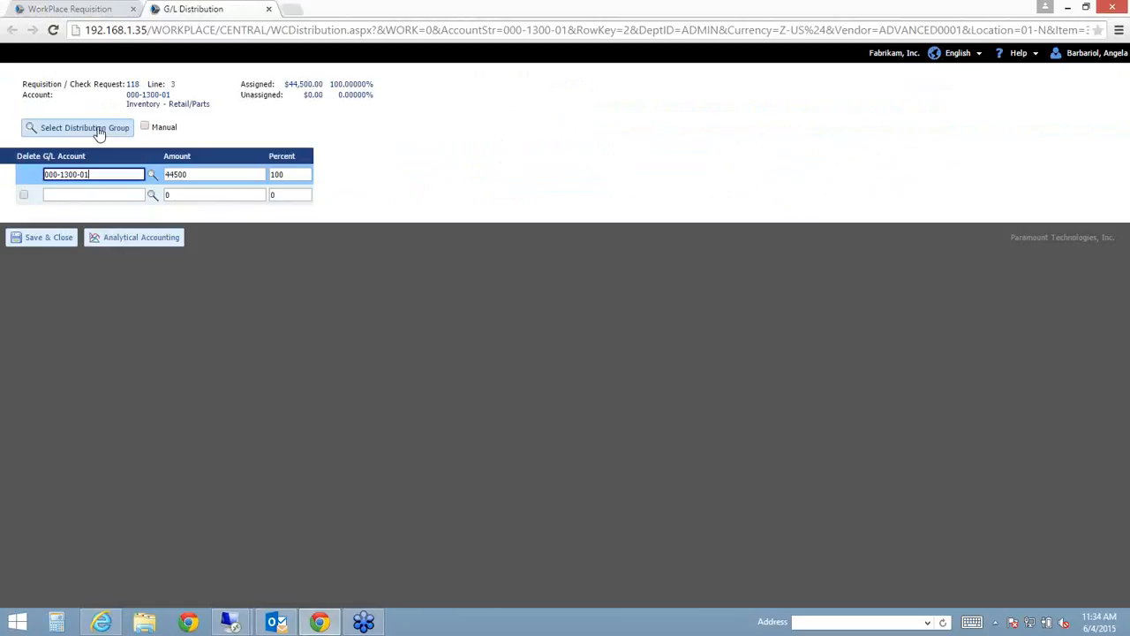
pyautogui.click(212, 170)
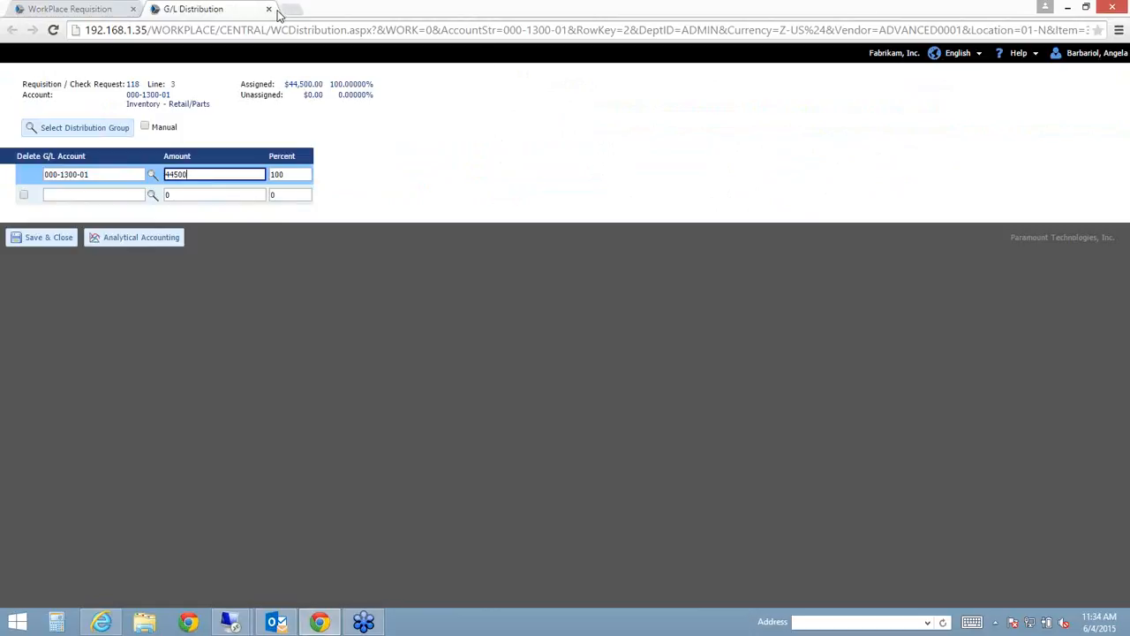
pyautogui.moveTo(275, 16); pyautogui.dragTo(312, 11)
pyautogui.click(217, 174)
pyautogui.click(268, 9)
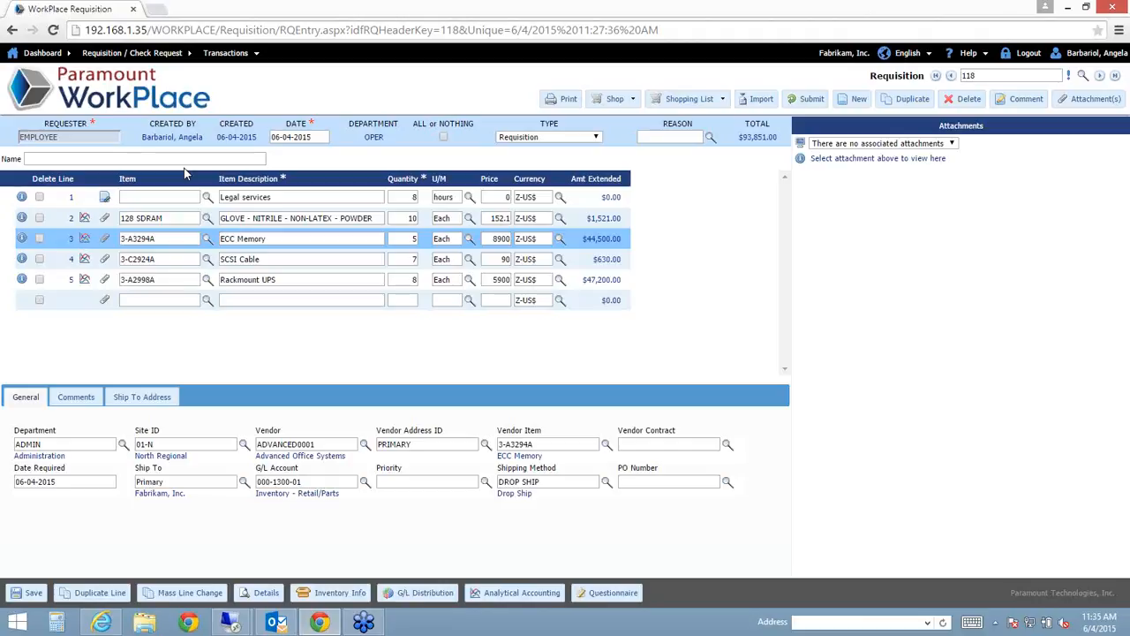
# - Select line 2, GLOVE - NITRILE, showing 10 Each at 152.1 for $1,521.00
pyautogui.click(311, 225)
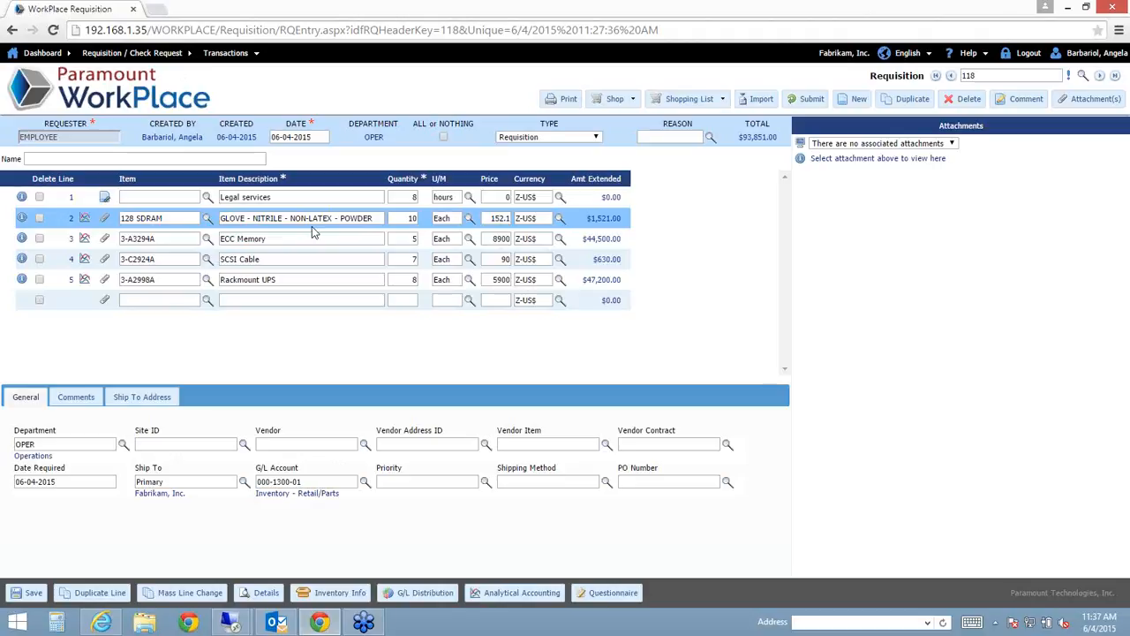
# - Submit requisition 118 for approval and check the ECC Memory and glove lines and line 1's vendor quote
pyautogui.click(808, 99)
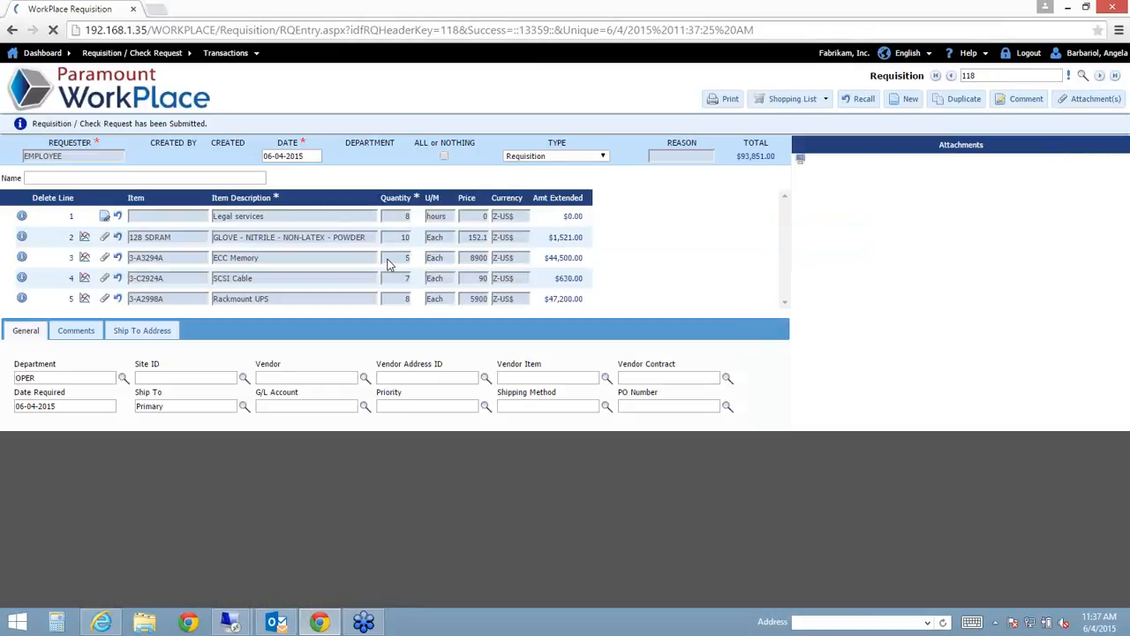
pyautogui.click(283, 258)
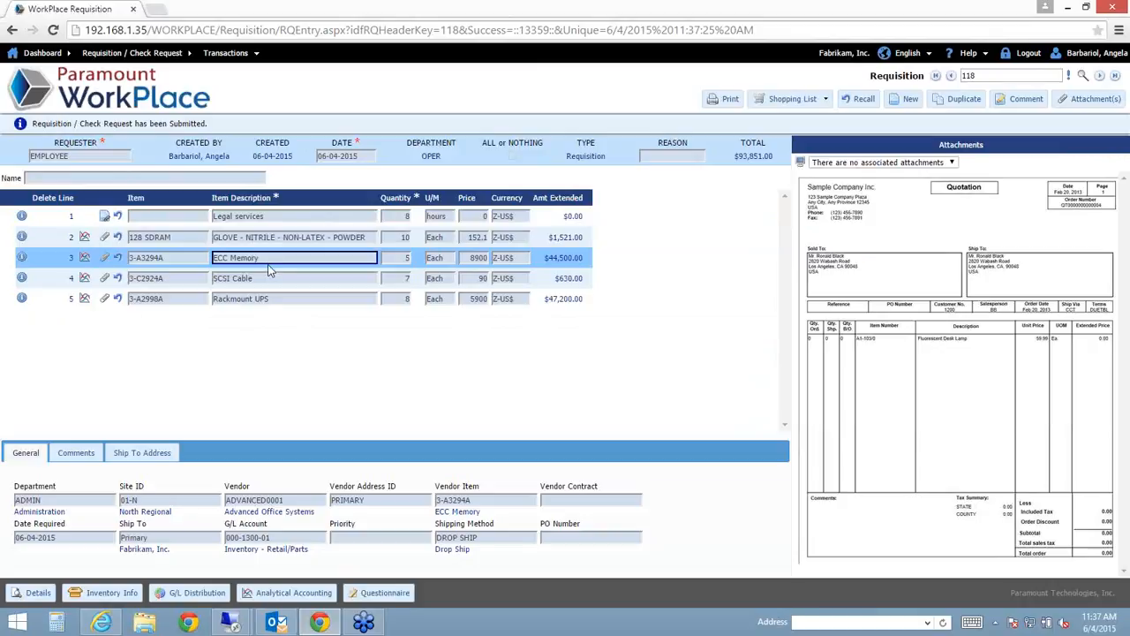
pyautogui.click(298, 225)
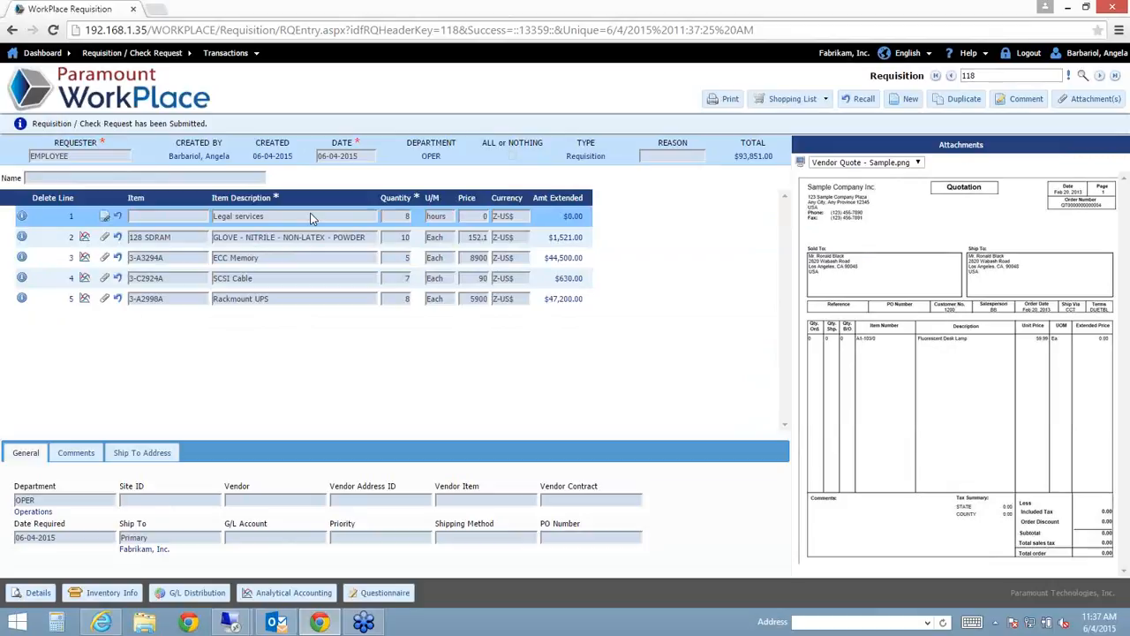
pyautogui.click(220, 241)
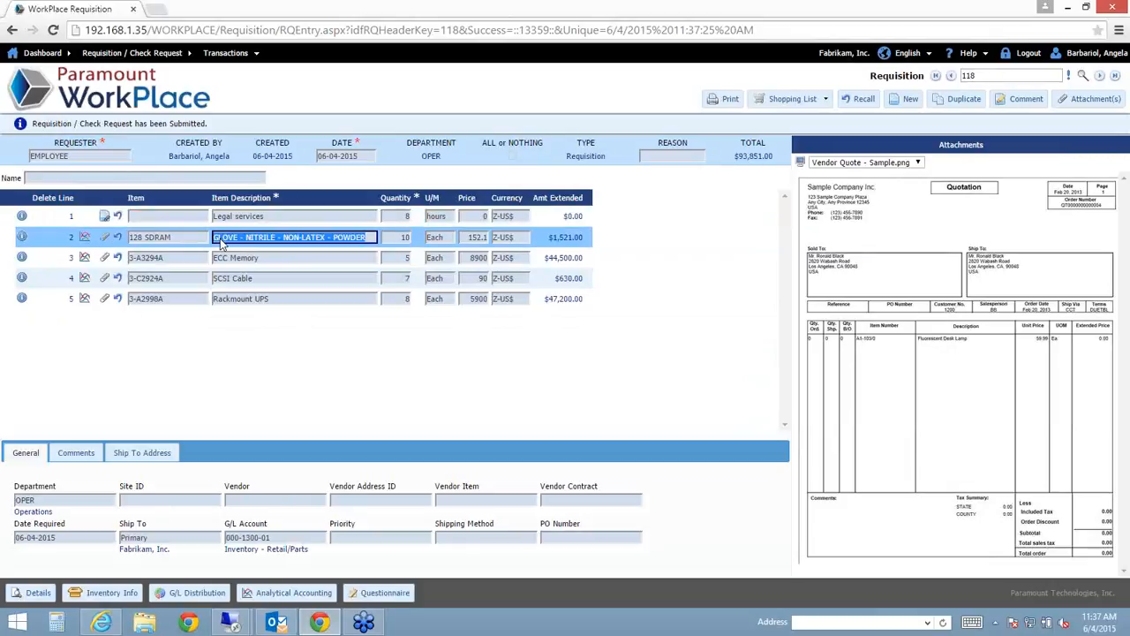
pyautogui.click(255, 259)
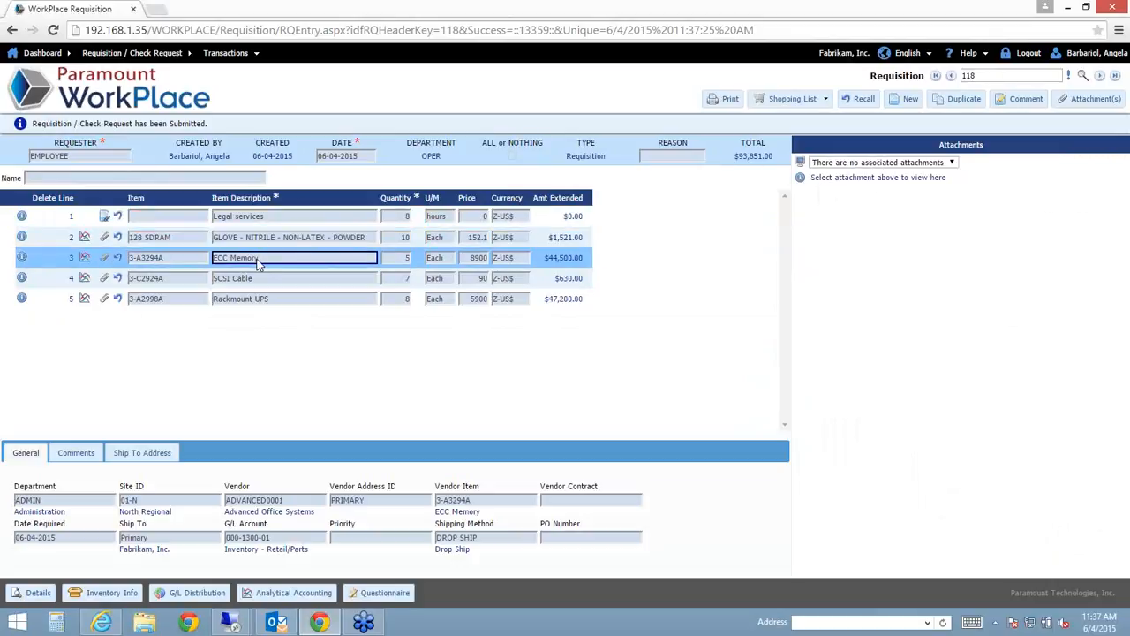
pyautogui.click(297, 224)
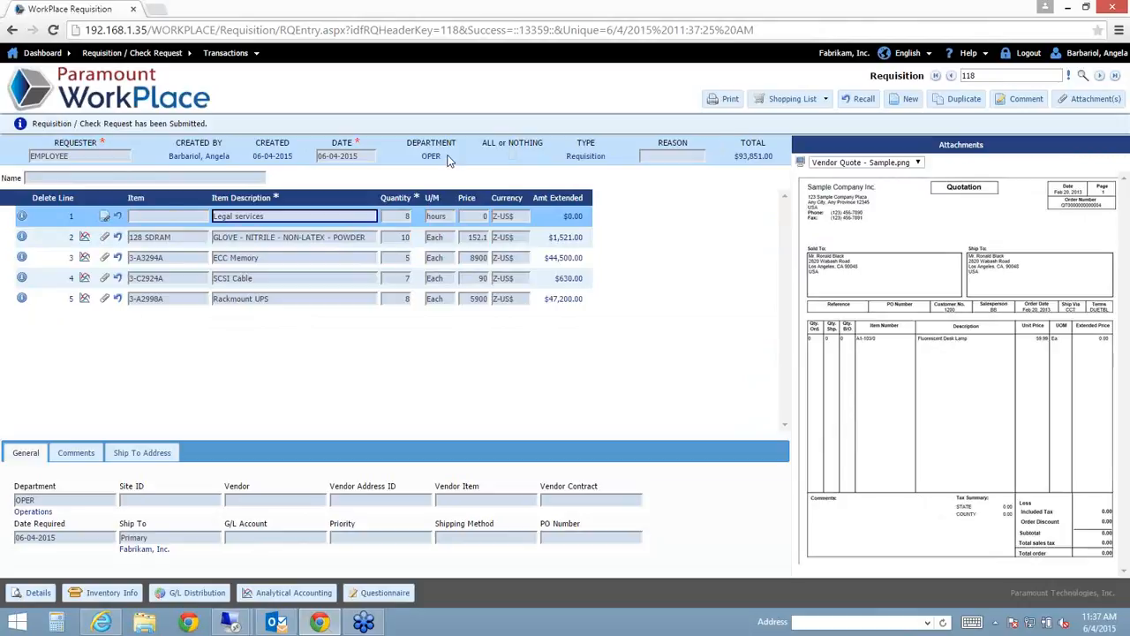
# - Re-examine line 1's vendor quote and the ECC Memory and glove lines, then return to the dashboard
pyautogui.click(235, 257)
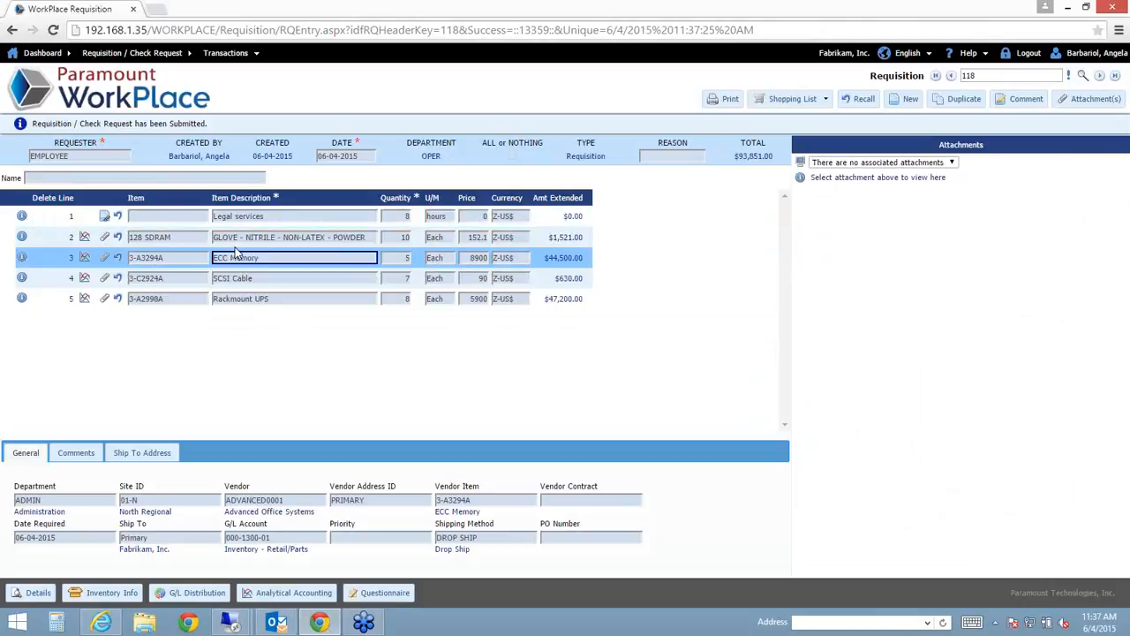
pyautogui.click(91, 499)
pyautogui.click(417, 159)
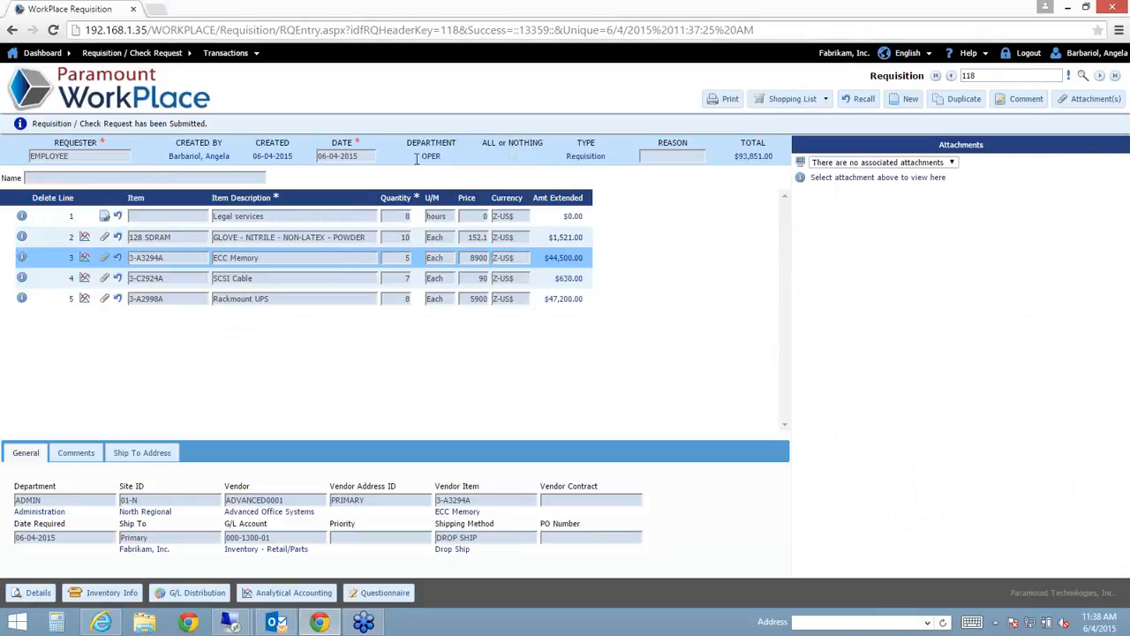
pyautogui.click(353, 216)
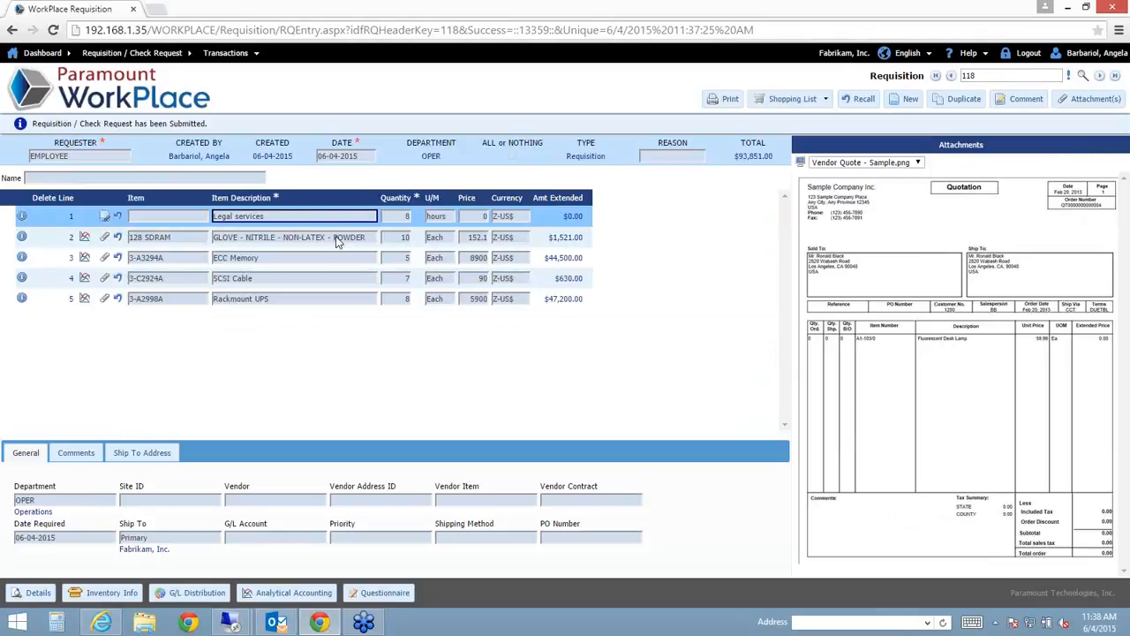
pyautogui.click(337, 240)
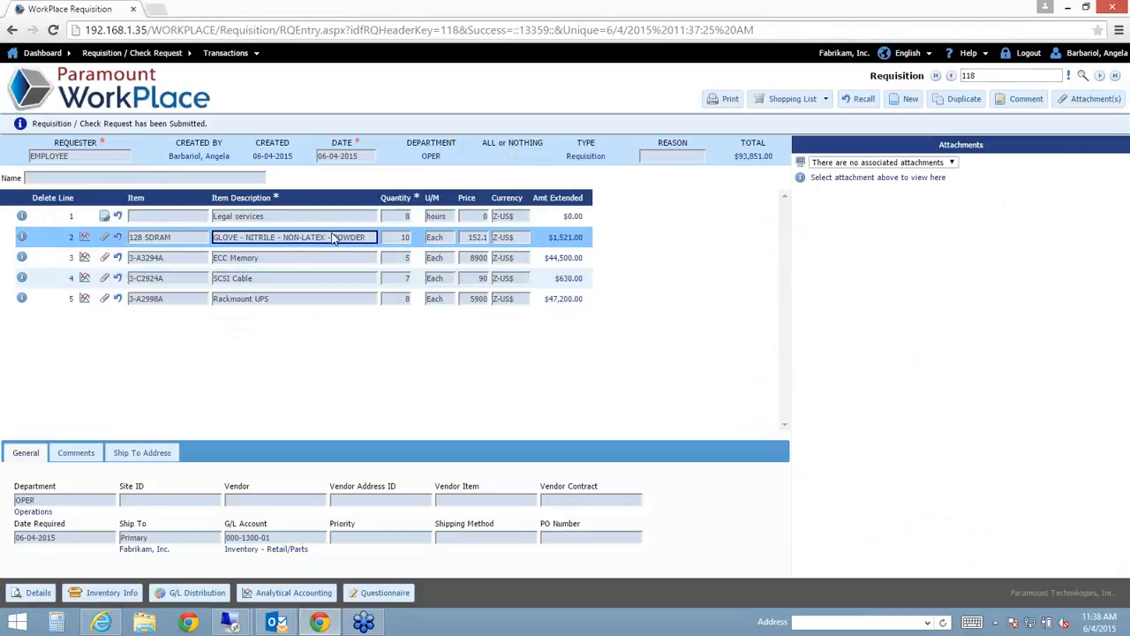
pyautogui.click(332, 217)
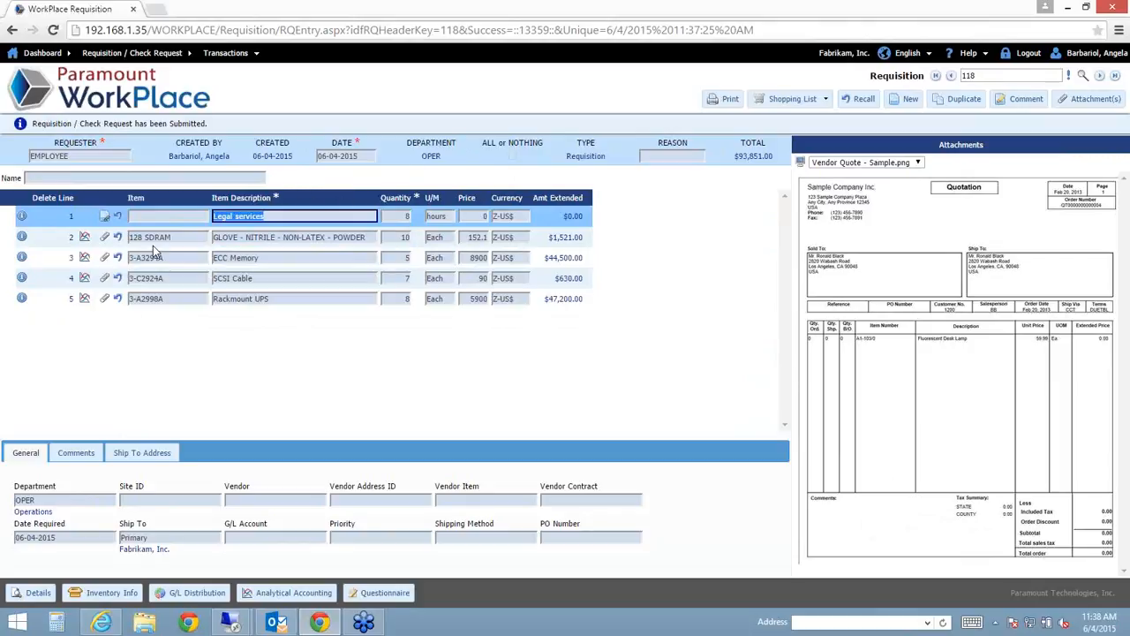
pyautogui.click(269, 258)
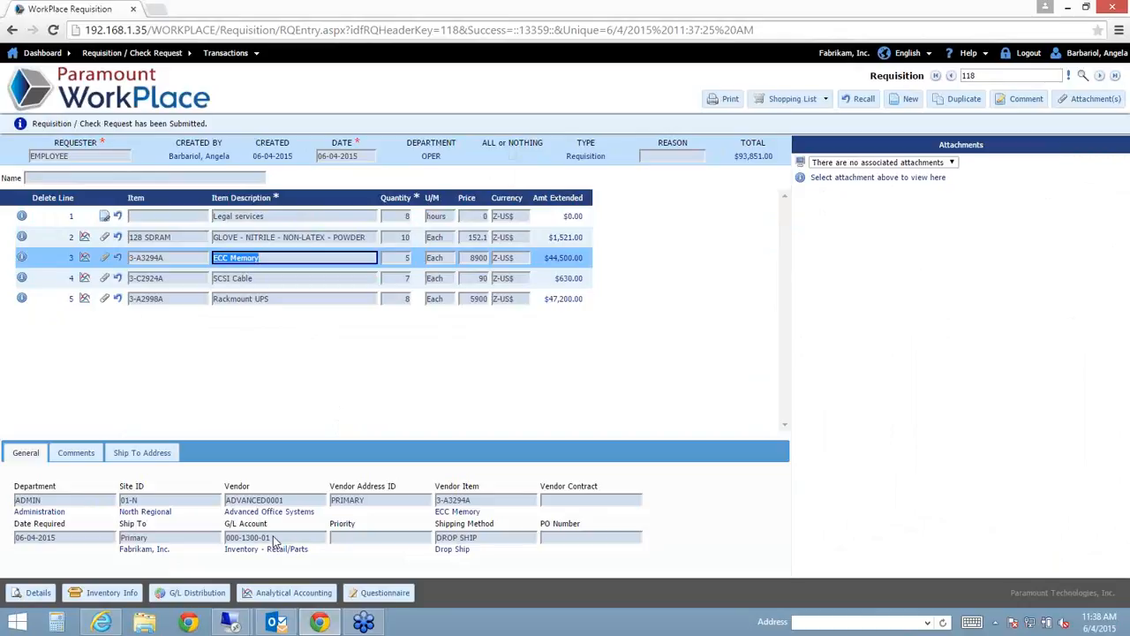
pyautogui.click(210, 106)
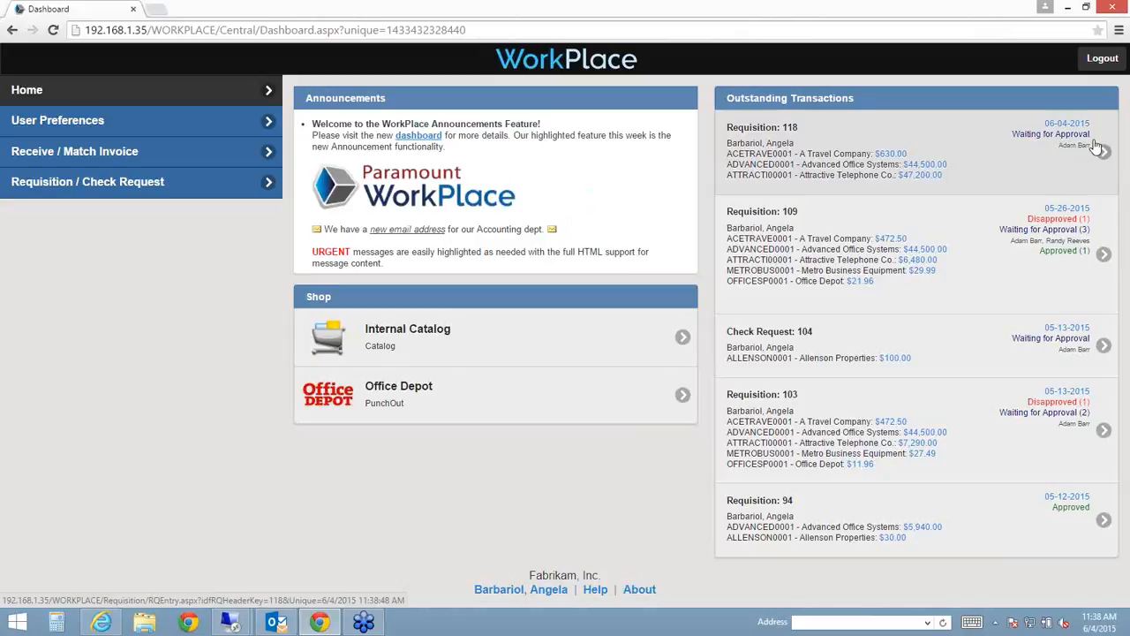
# - Sign out and log back in with the user name APPROVER and its password
pyautogui.click(1098, 56)
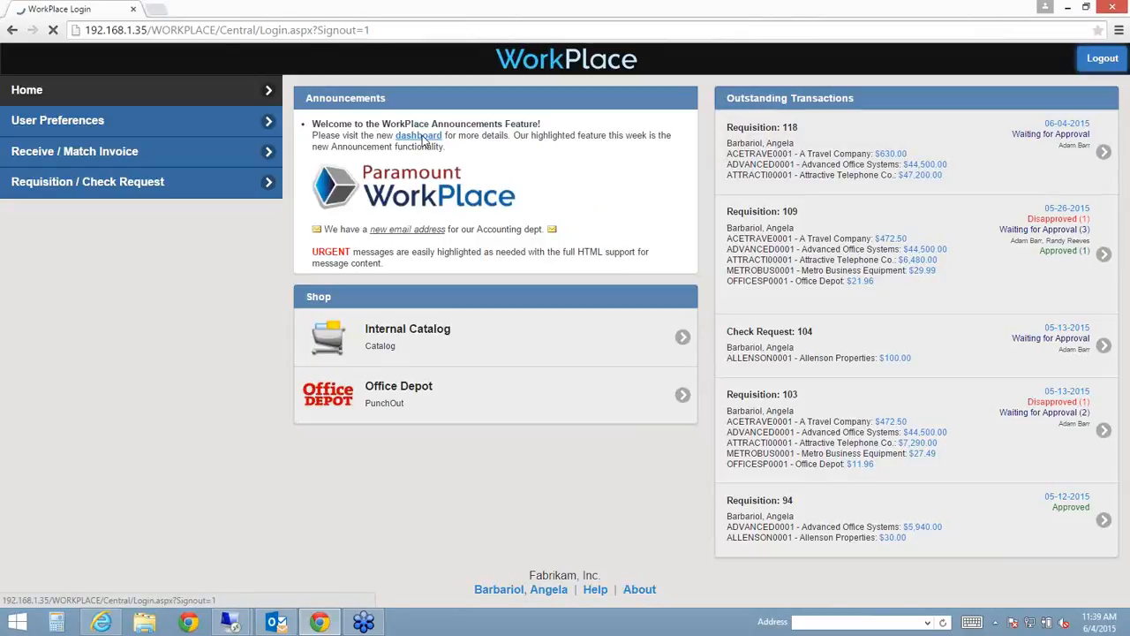
pyautogui.write('APPROVER')
pyautogui.press('Tab')
pyautogui.write('123')
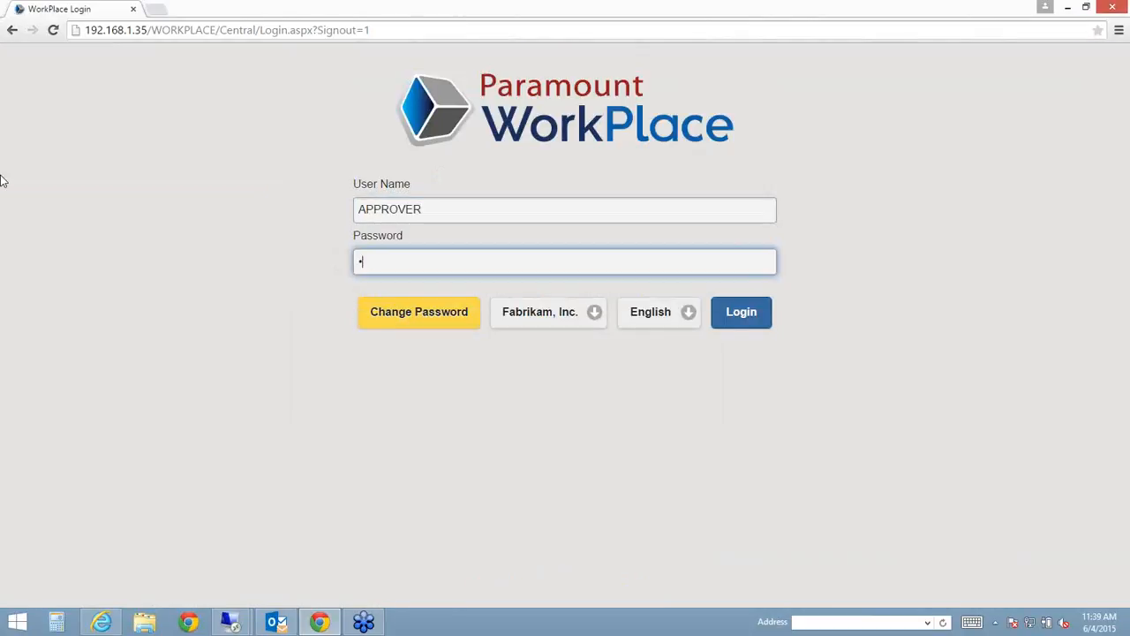
pyautogui.press('Return')
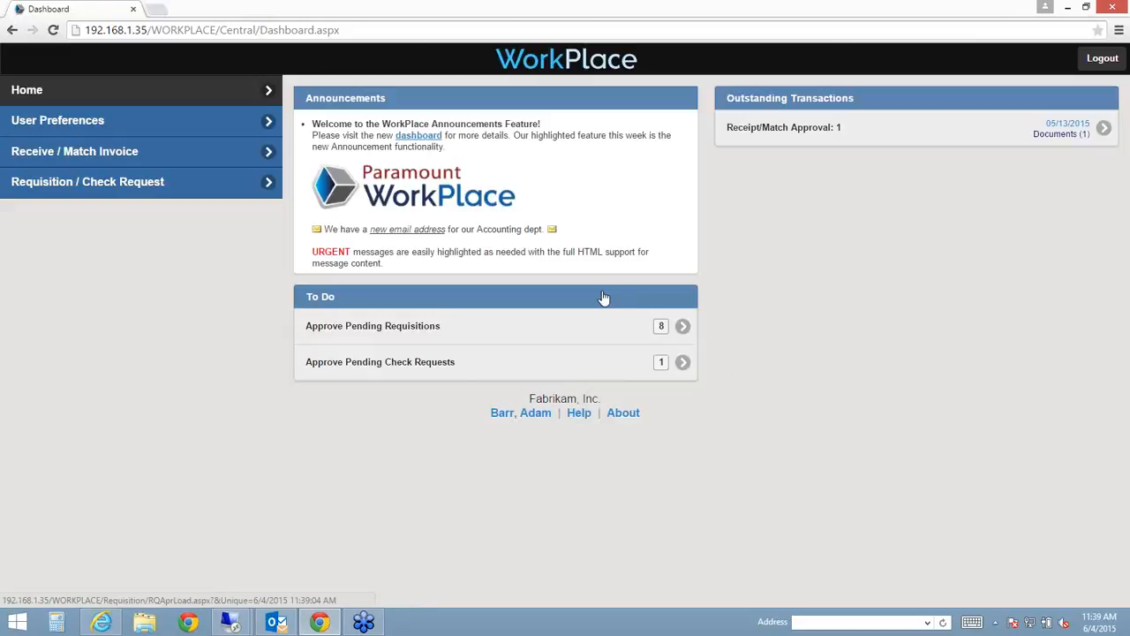
pyautogui.moveTo(276, 622)
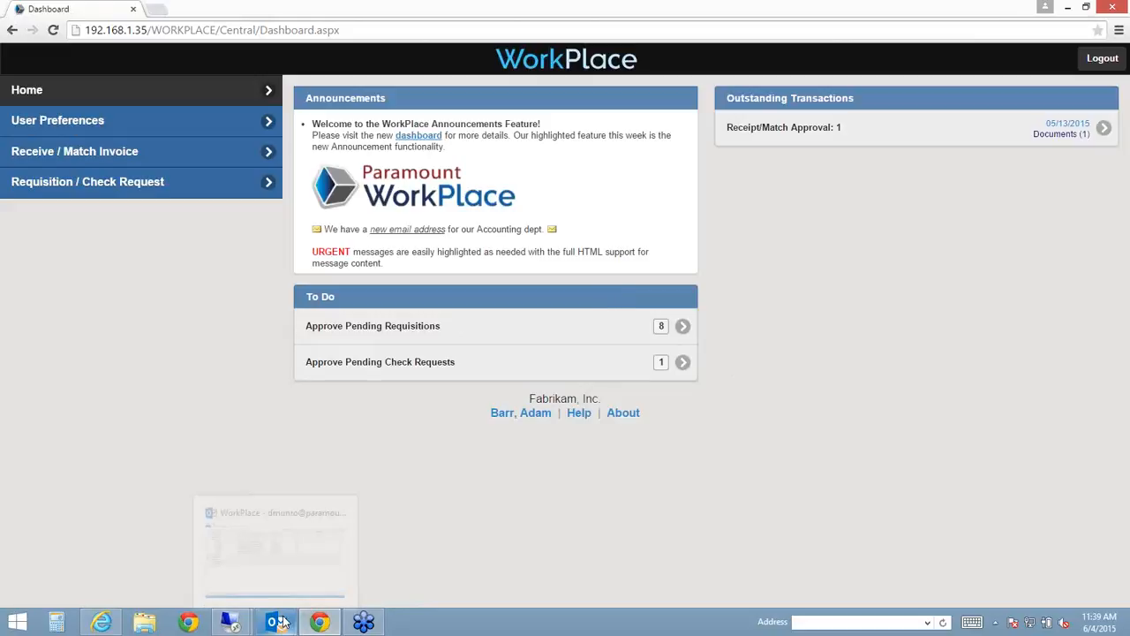
# - In Outlook, collapse Tuesday's messages and open today's approval-request email in a maximized window
pyautogui.click(303, 554)
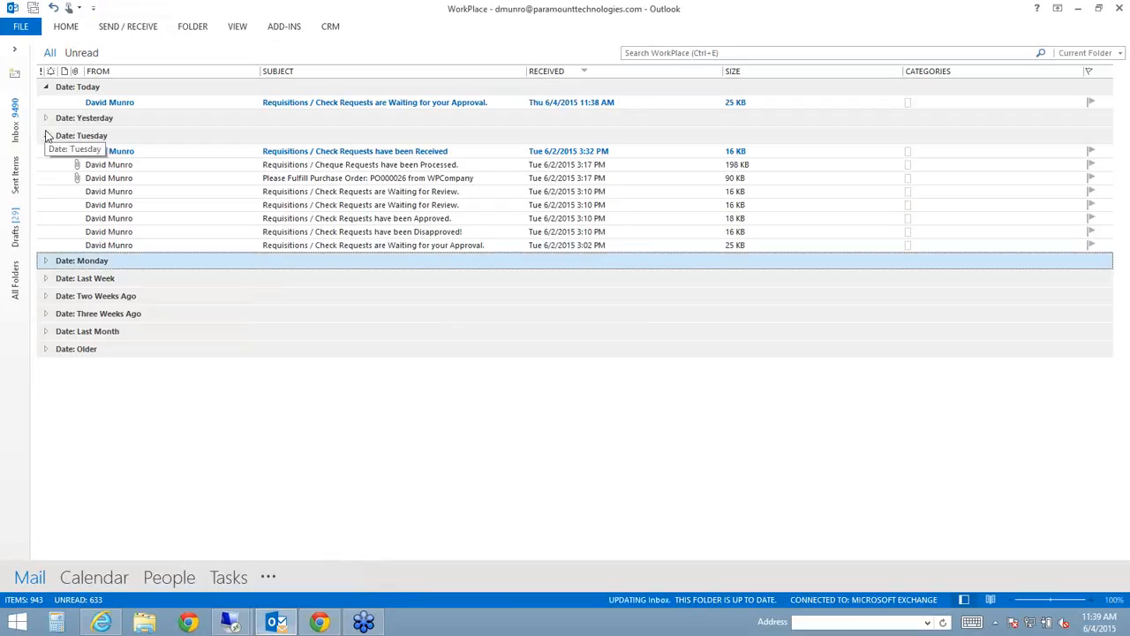
pyautogui.click(46, 135)
pyautogui.click(206, 103)
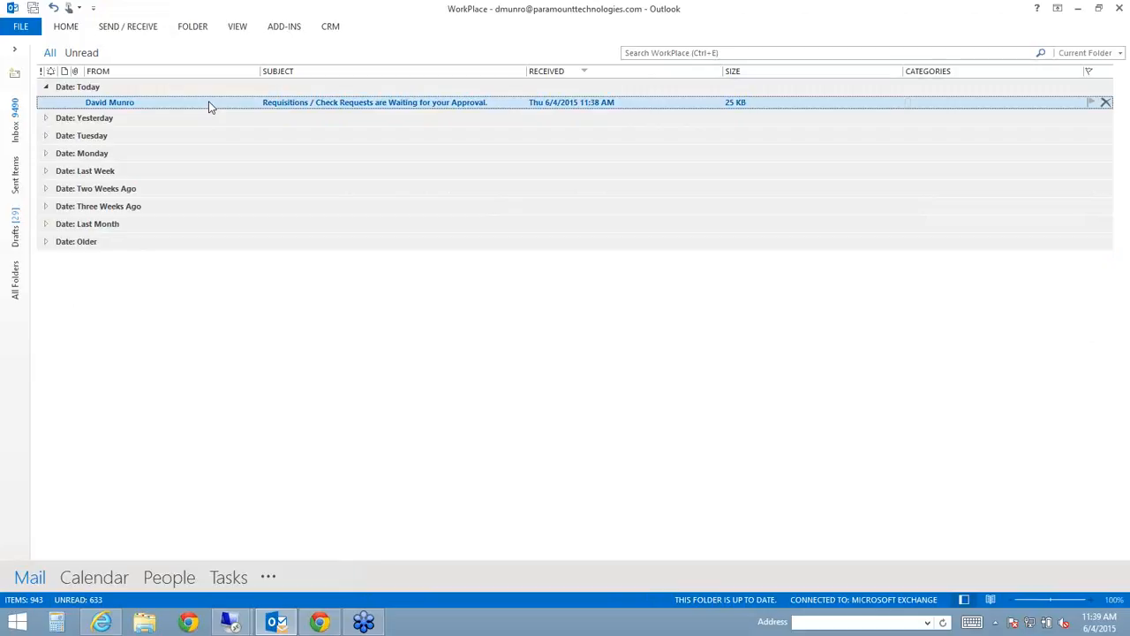
pyautogui.doubleClick(209, 105)
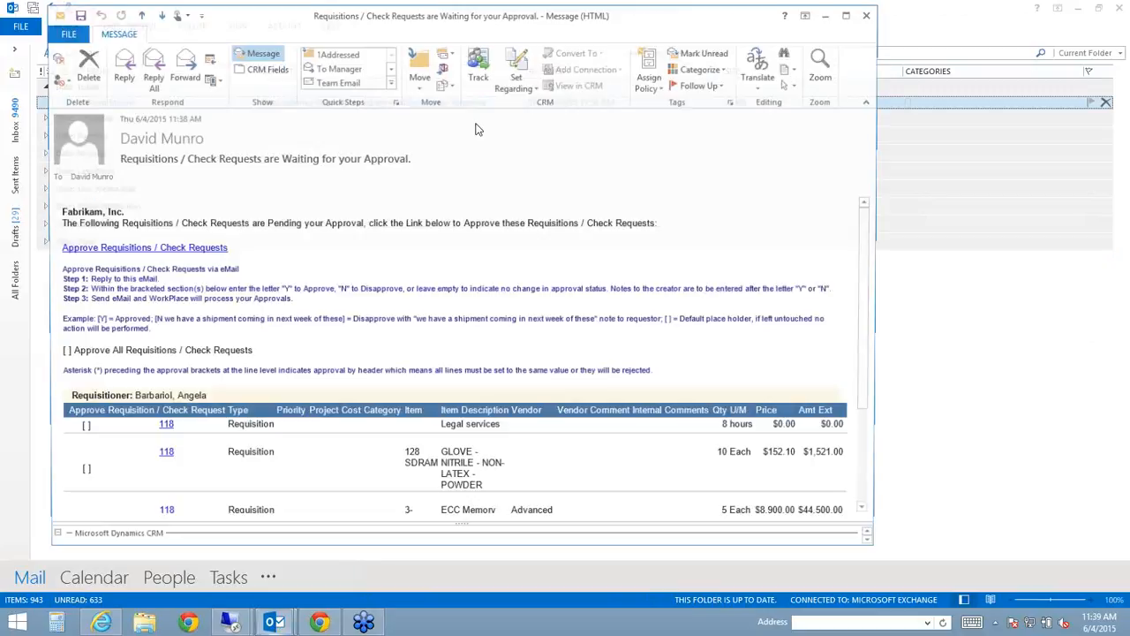
pyautogui.click(849, 15)
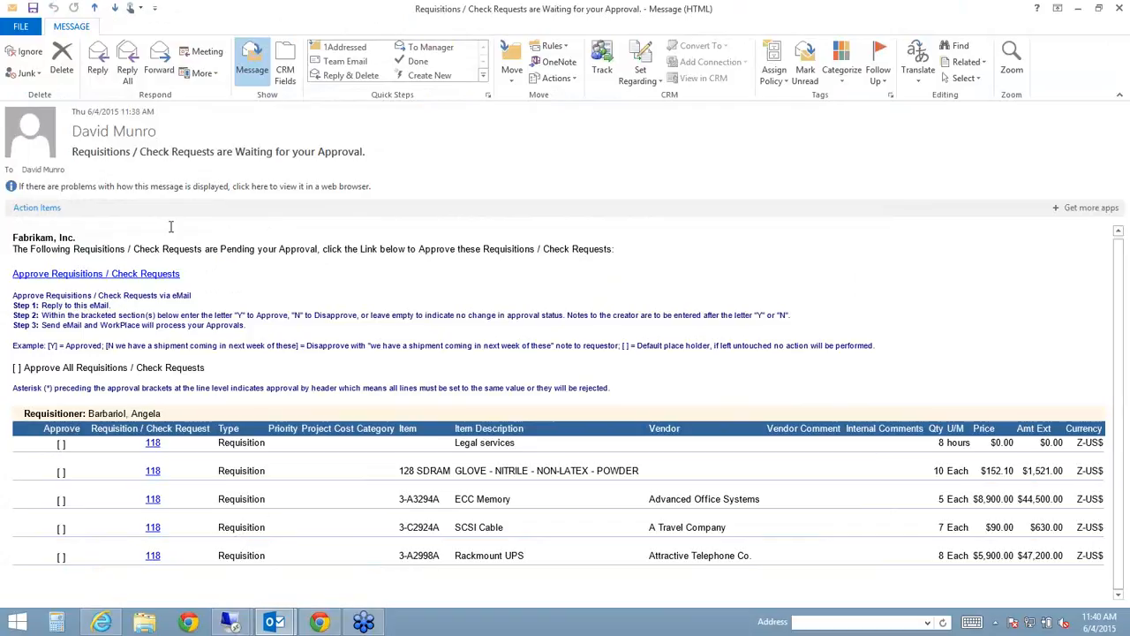
pyautogui.click(97, 64)
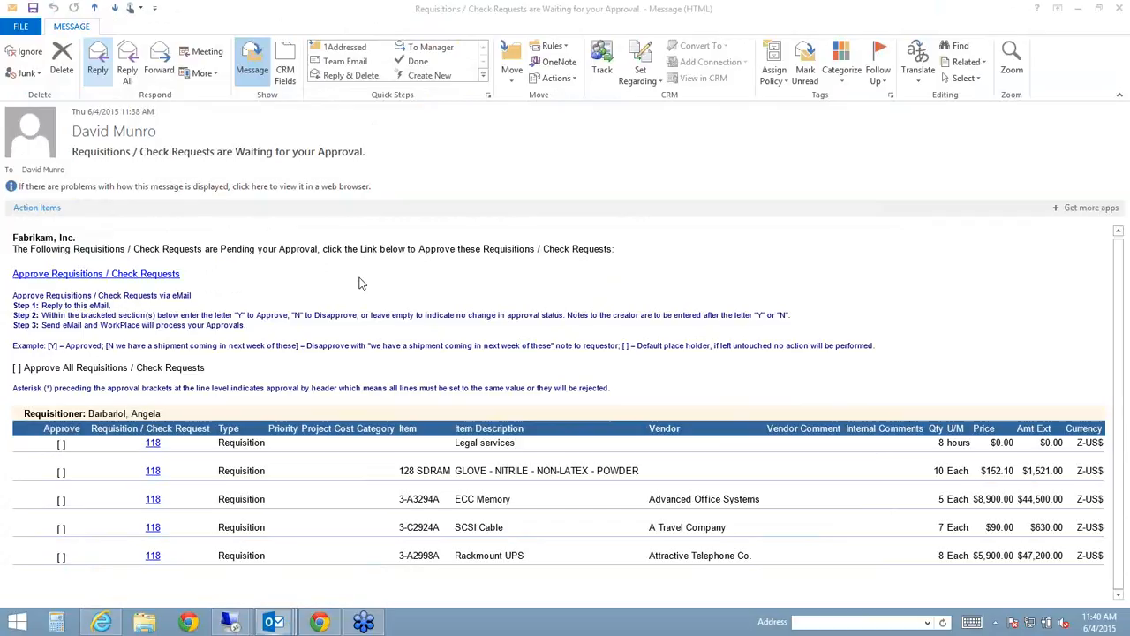
# - In the reply, mark the Legal services line Y and the ECC Memory line N-REASON
pyautogui.write('Y')
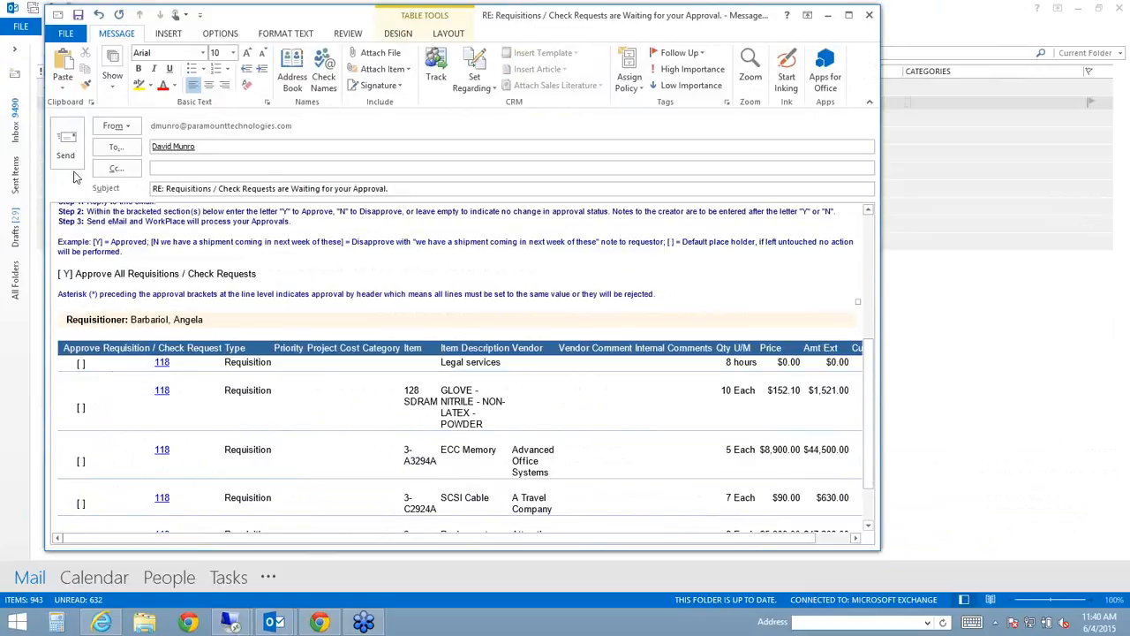
pyautogui.press('BackSpace')
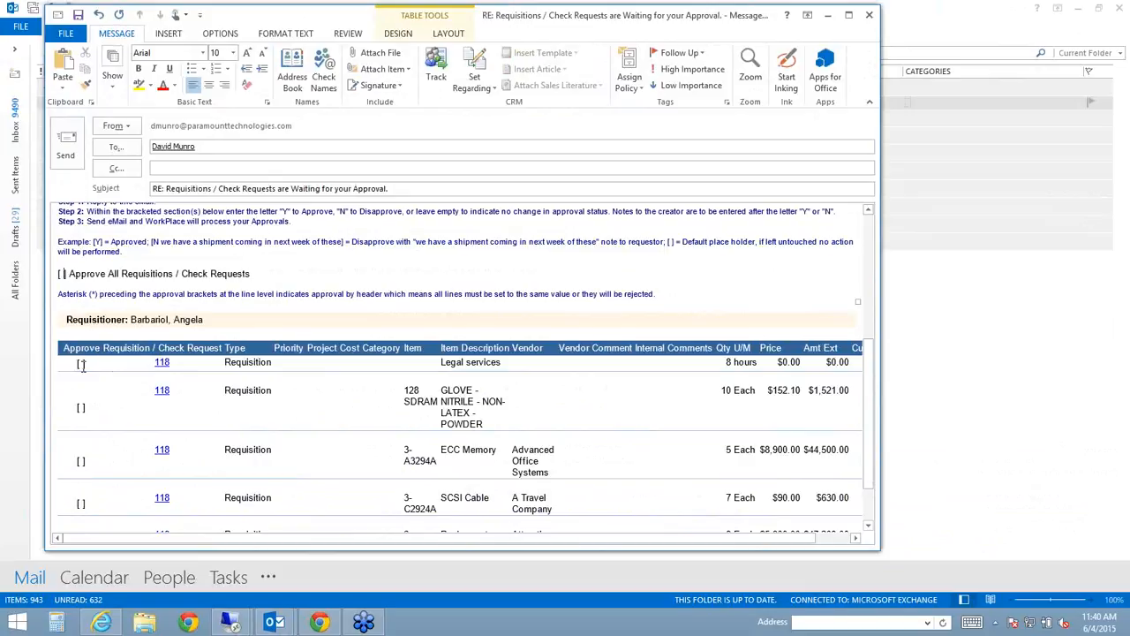
pyautogui.click(82, 364)
pyautogui.write('Y')
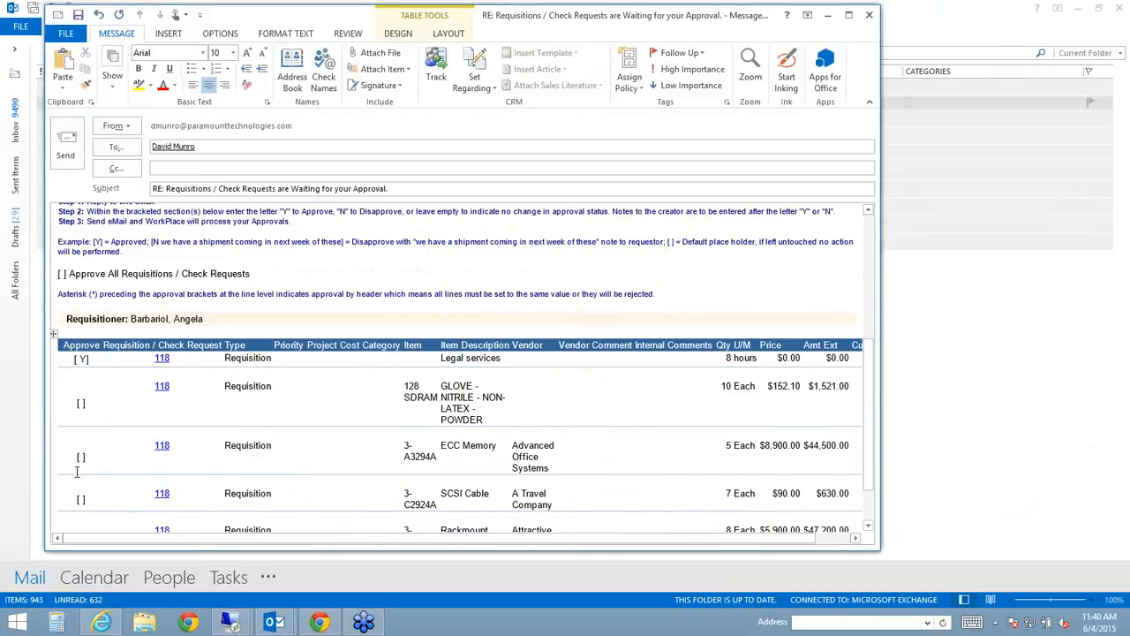
pyautogui.click(80, 456)
pyautogui.write('N-REASO')
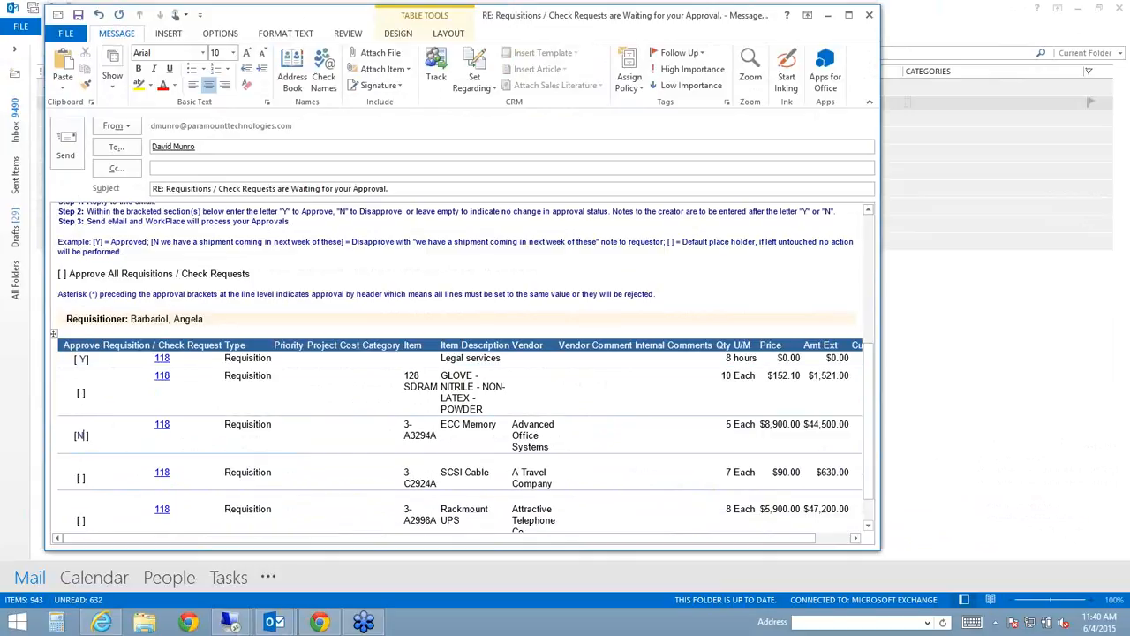
pyautogui.write('N')
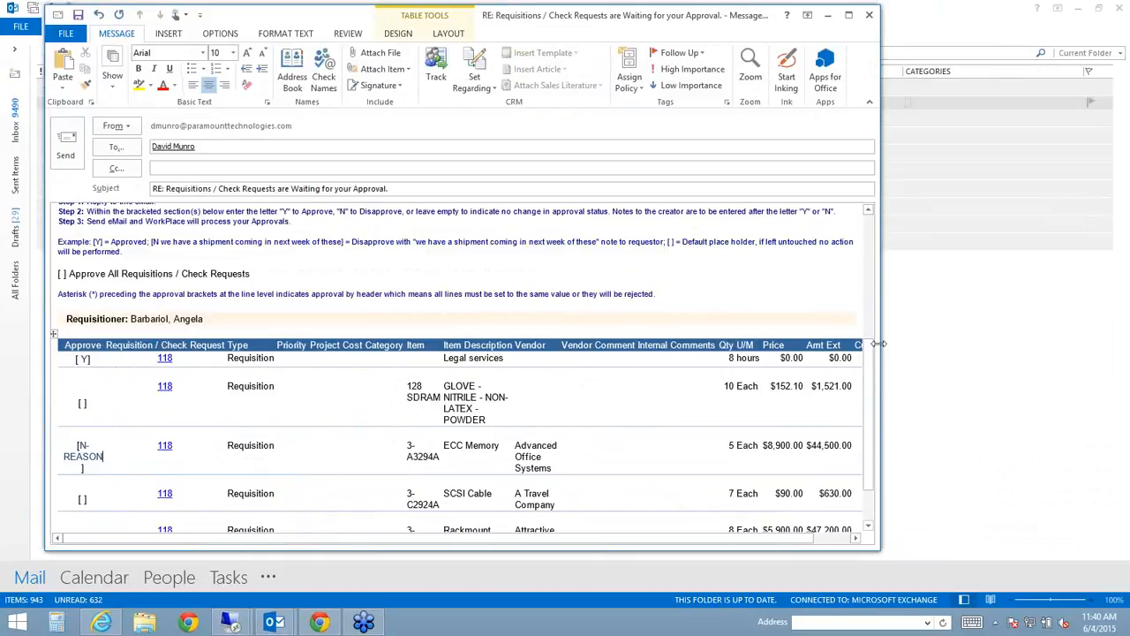
# - Close the reply without saving and return to the WorkPlace dashboard in Chrome
pyautogui.moveTo(881, 343); pyautogui.dragTo(1054, 347)
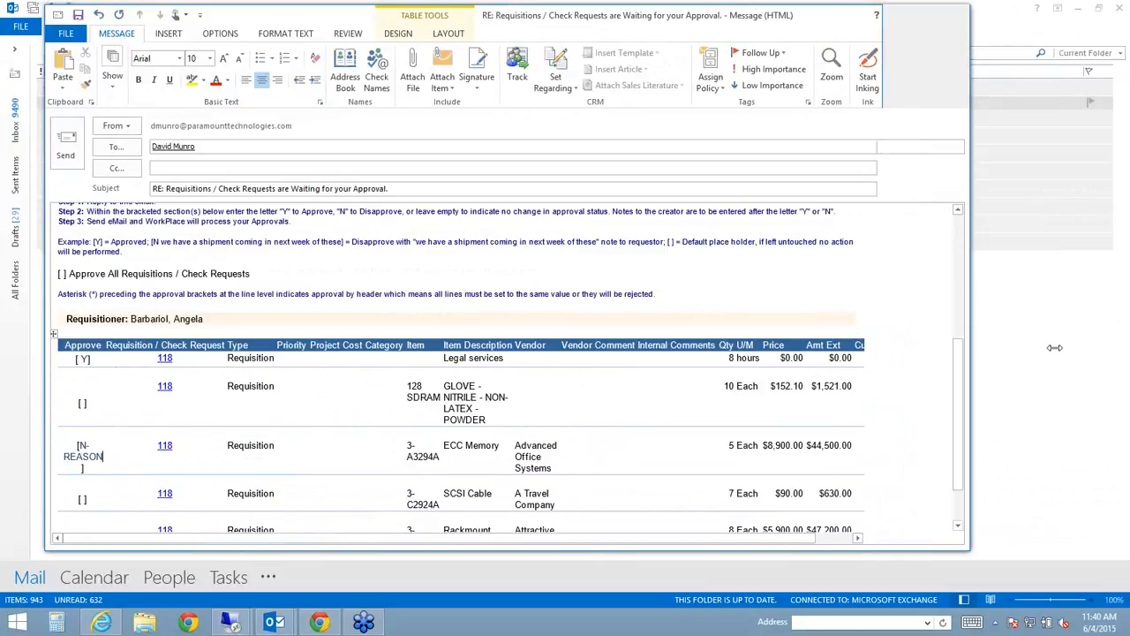
pyautogui.click(1043, 16)
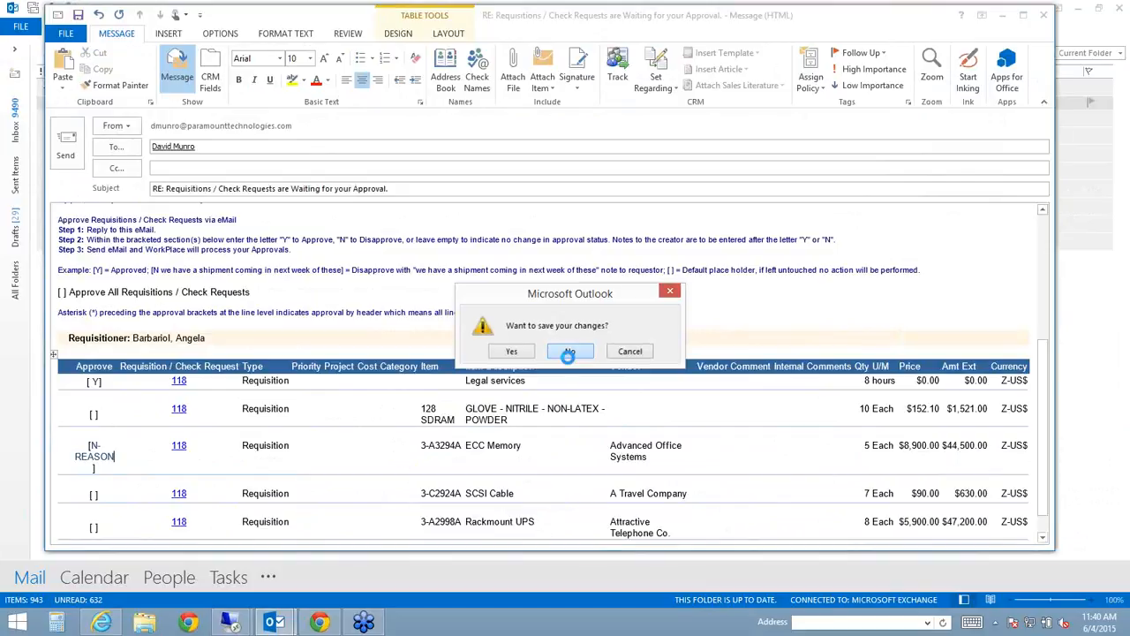
pyautogui.click(569, 351)
pyautogui.moveTo(320, 623)
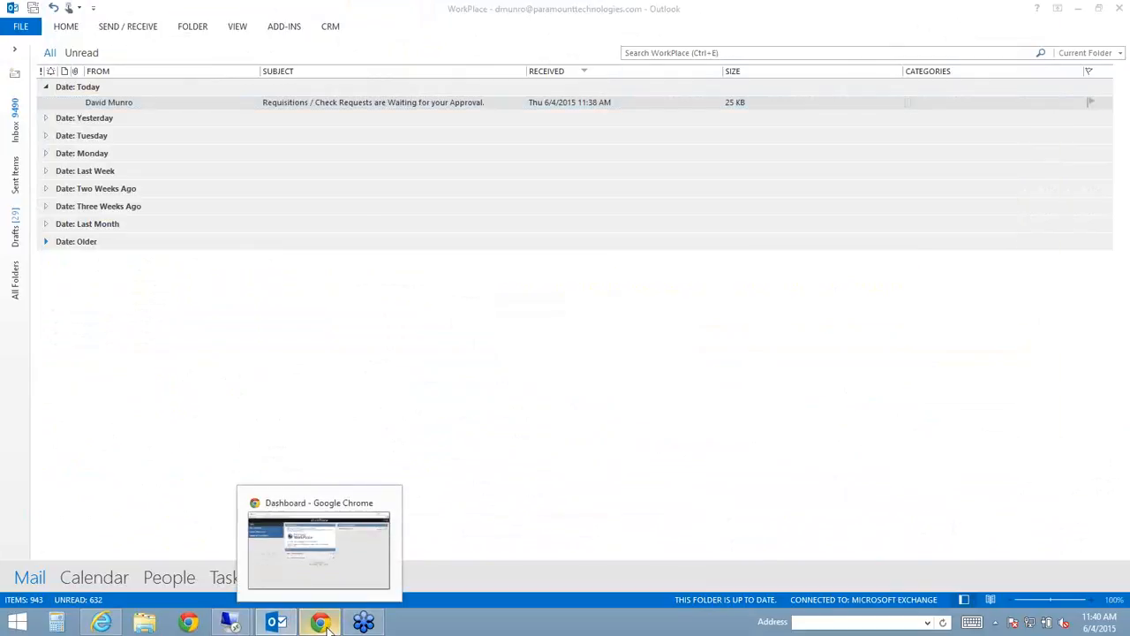
pyautogui.click(322, 624)
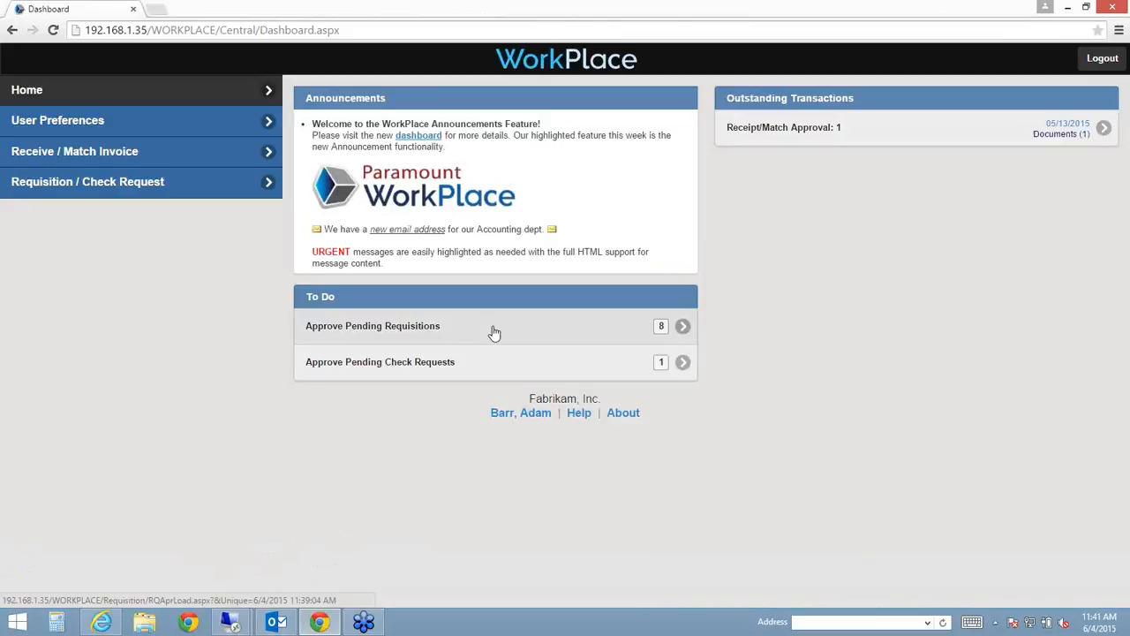
# - Open Approve Pending Requisitions and select requisition 118 from the list of 103, 109 and 118
pyautogui.click(494, 332)
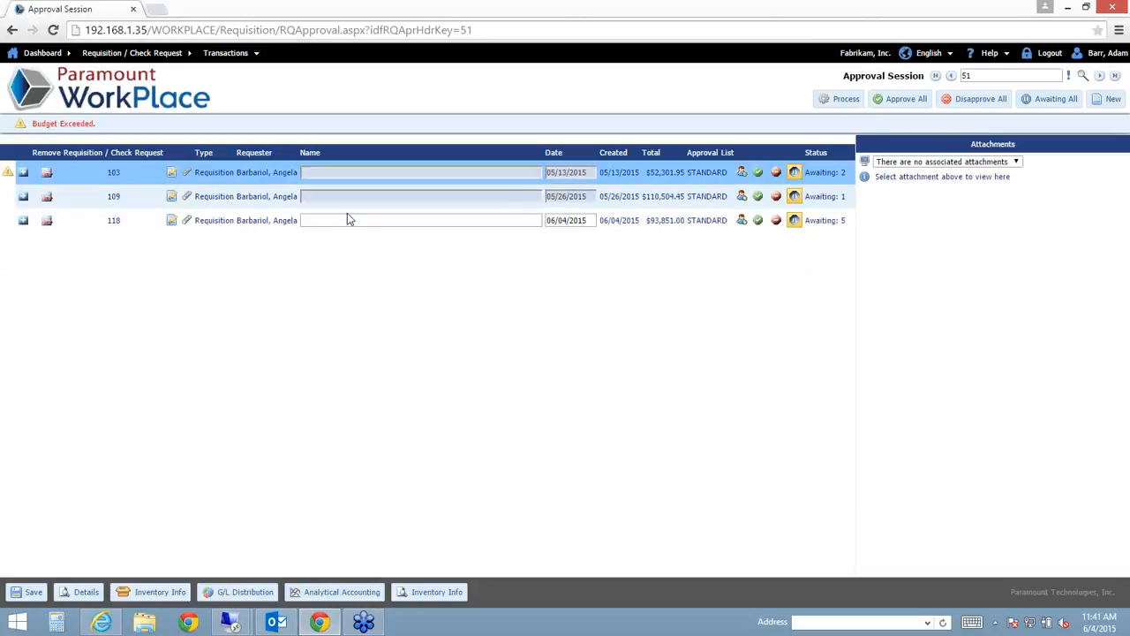
pyautogui.click(348, 217)
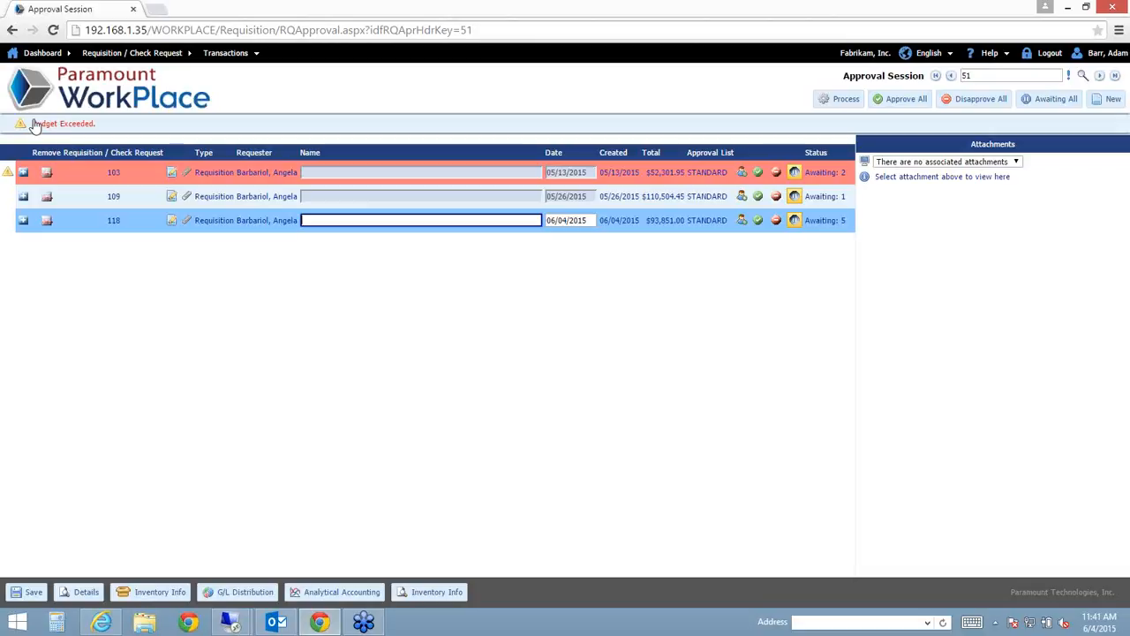
pyautogui.click(357, 173)
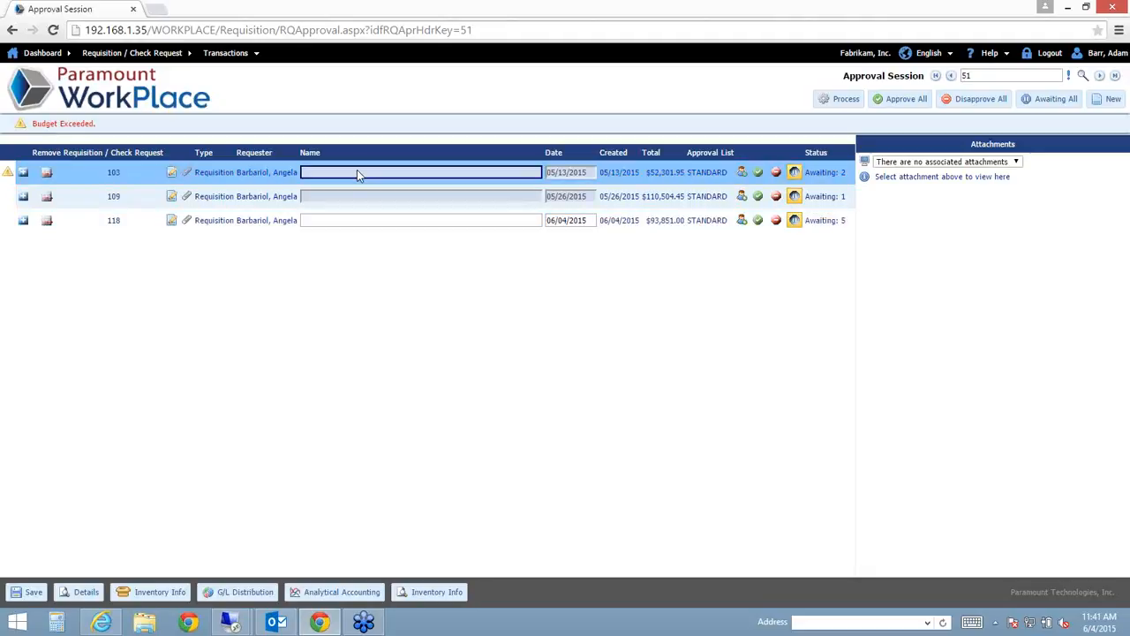
pyautogui.click(357, 224)
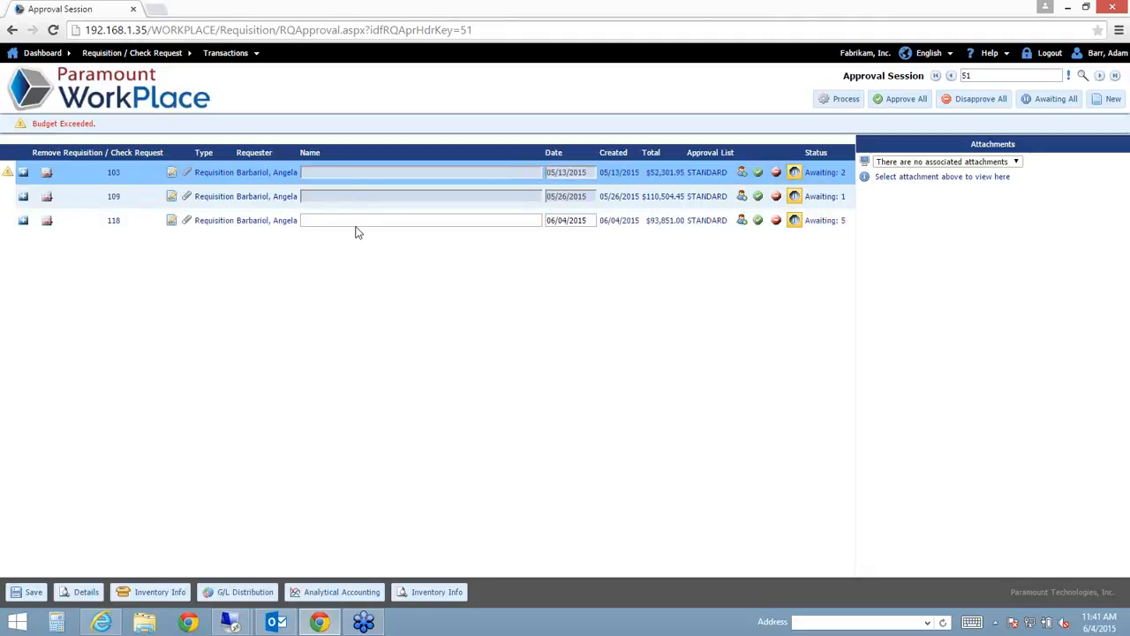
pyautogui.click(360, 222)
# - Expand requisition 118, review its line details, and approve it with all five lines
pyautogui.click(23, 225)
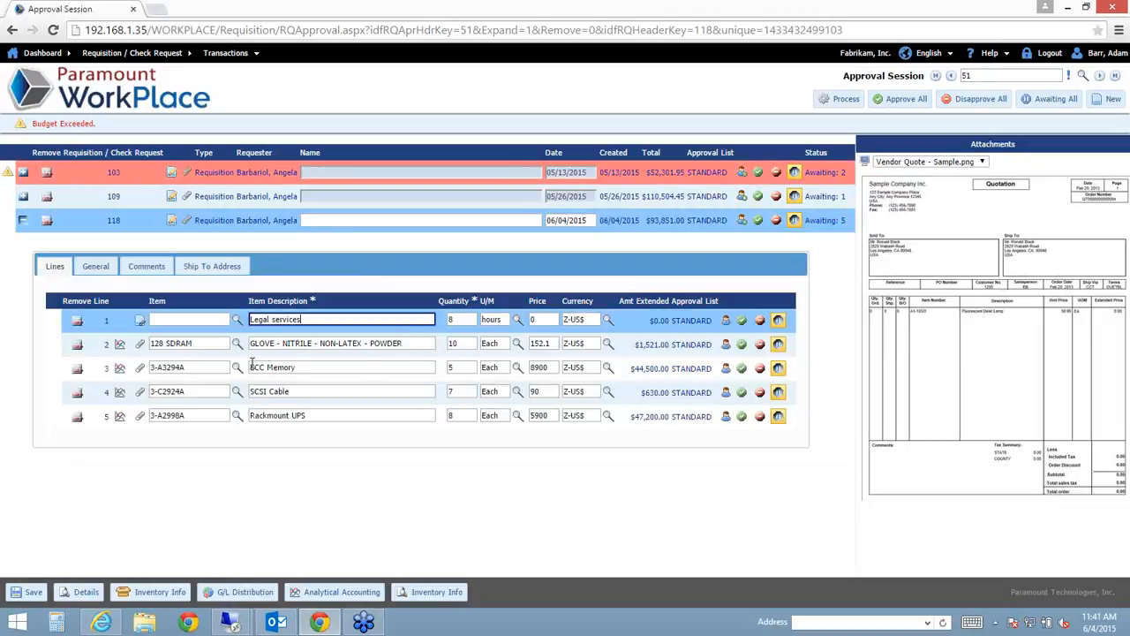
pyautogui.click(94, 265)
pyautogui.click(95, 265)
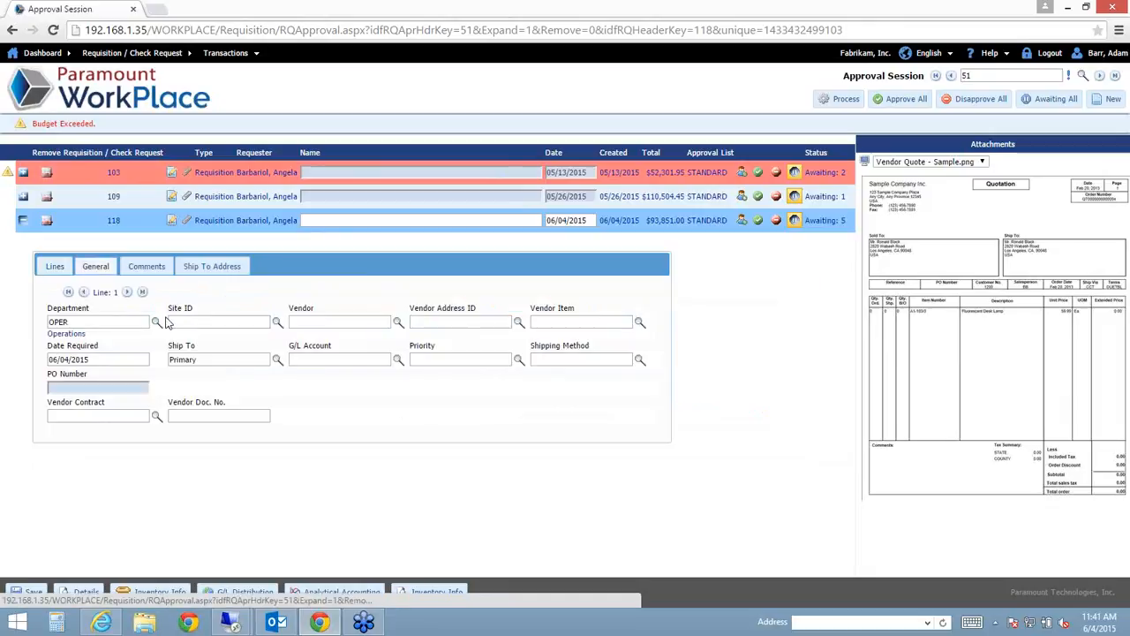
pyautogui.click(127, 292)
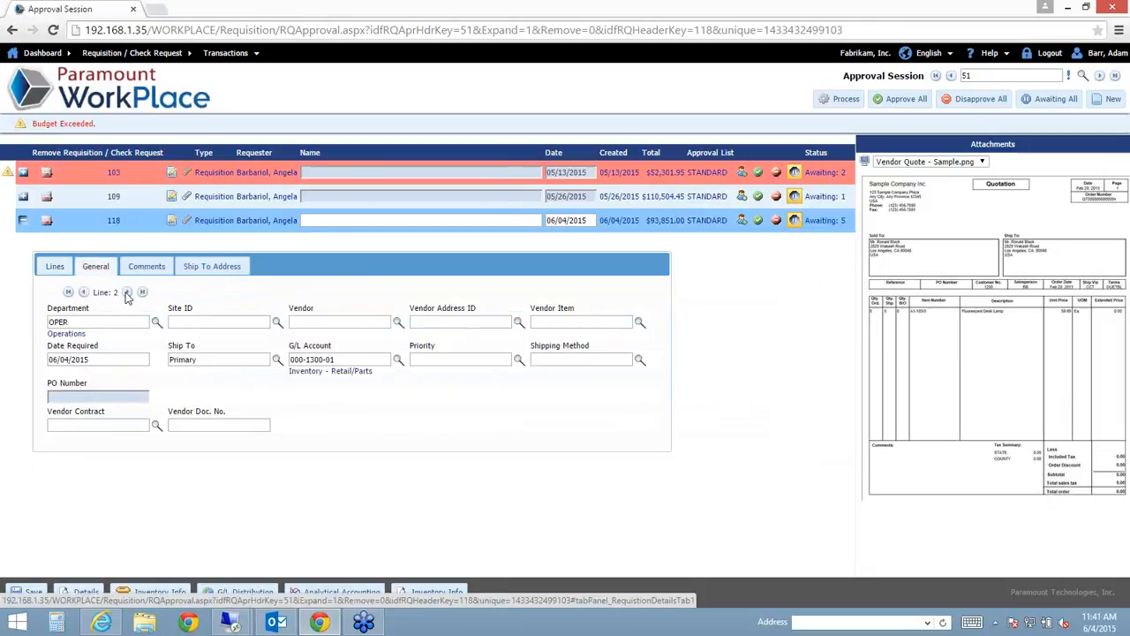
pyautogui.click(53, 267)
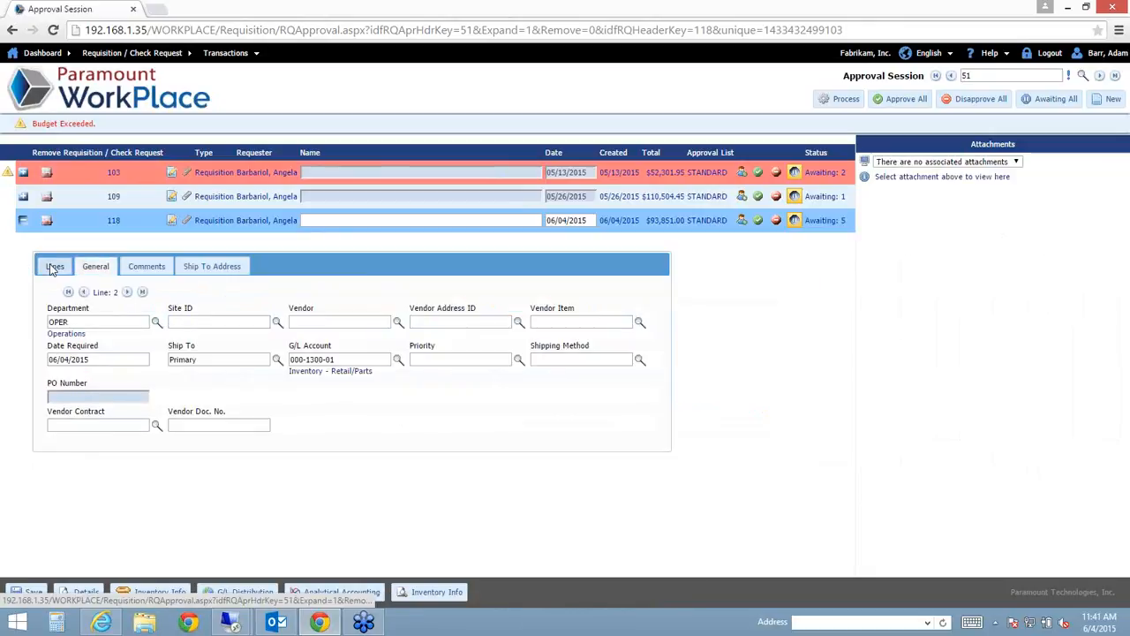
pyautogui.click(757, 220)
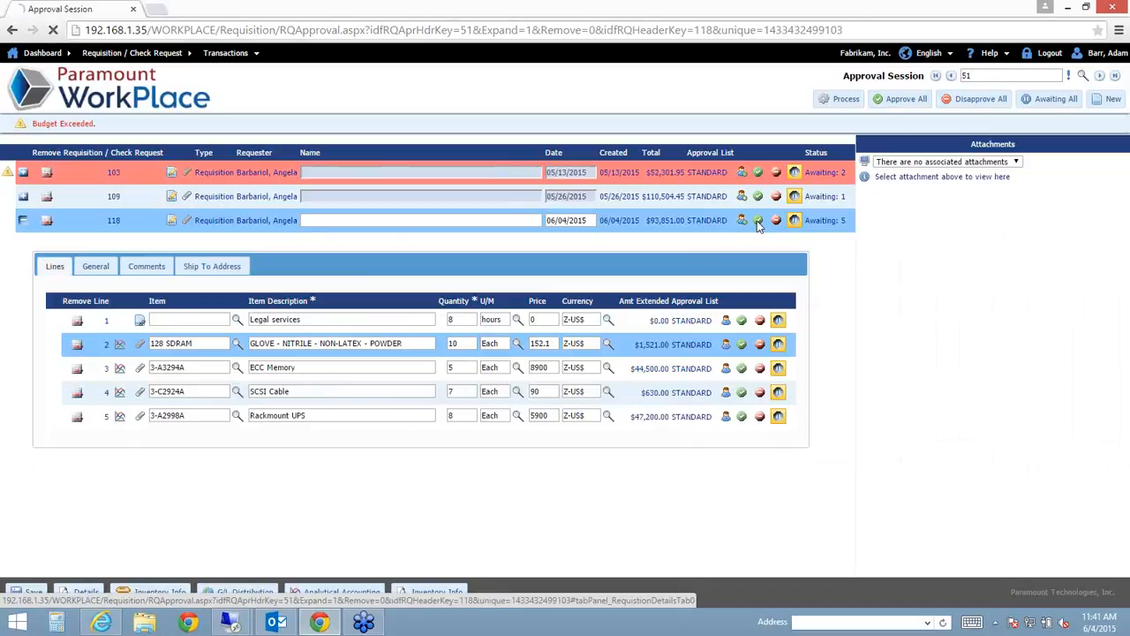
# - Disapprove line 1, set line 2 back to awaiting, and try processing, which raises the note-required warning
pyautogui.click(758, 322)
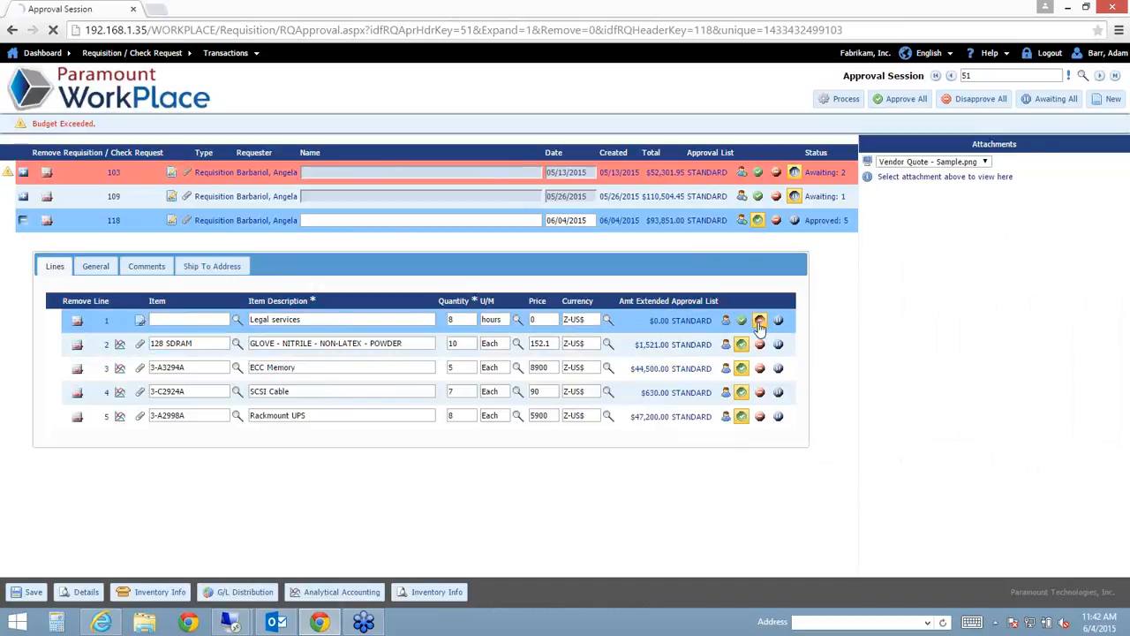
pyautogui.click(777, 346)
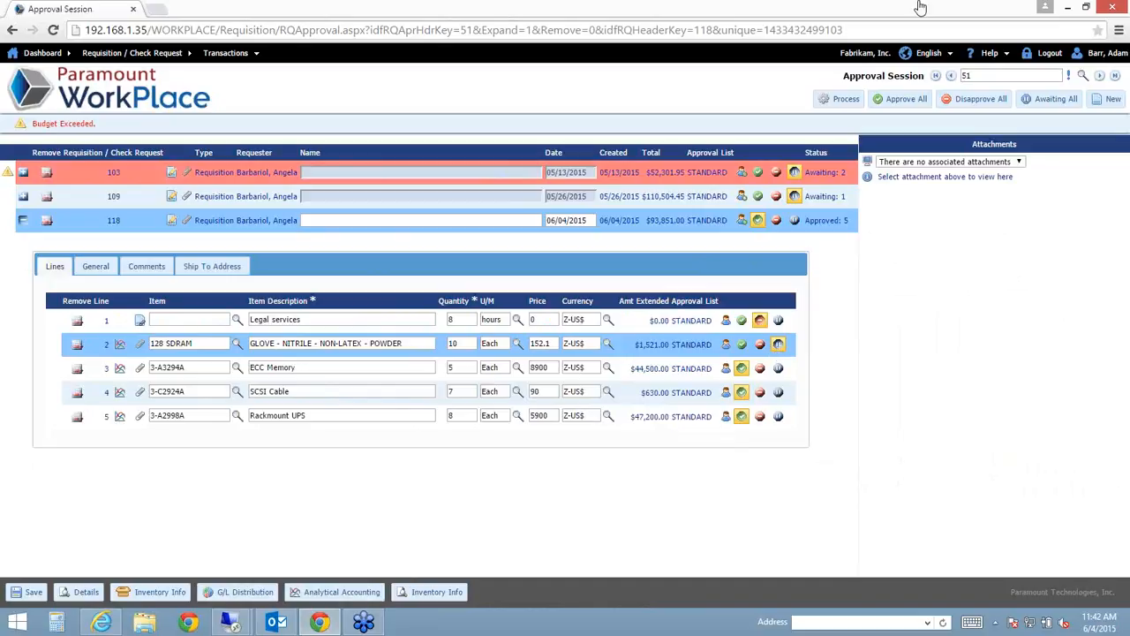
pyautogui.click(845, 99)
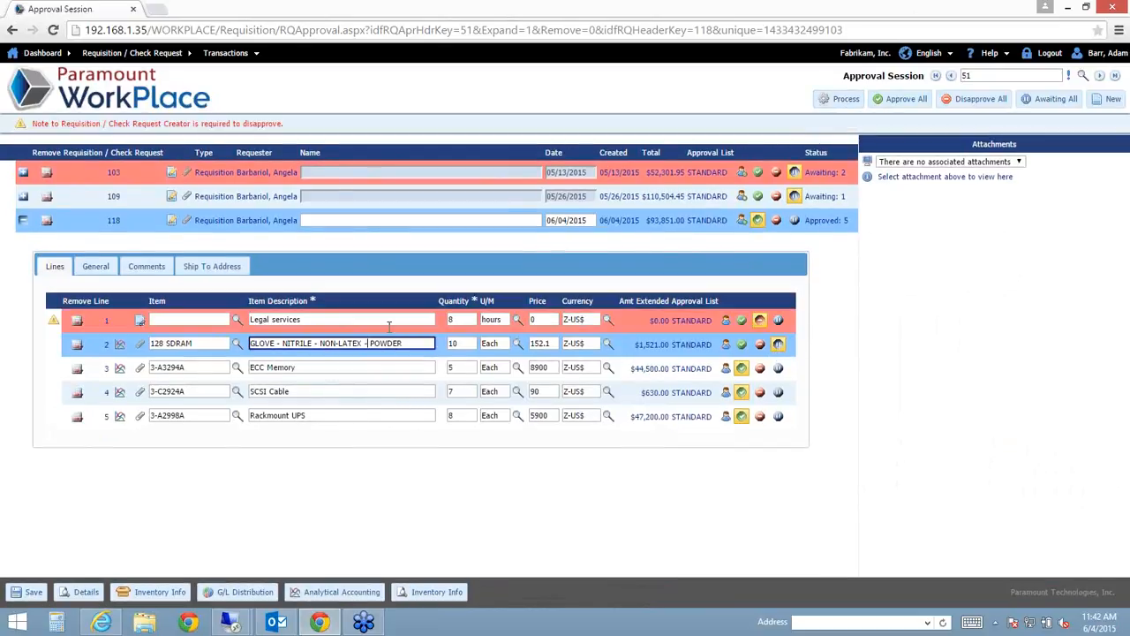
pyautogui.click(370, 322)
pyautogui.moveTo(33, 124); pyautogui.dragTo(279, 123)
pyautogui.click(292, 342)
# - Save the note 'need more information' on line 1, fixing the typo, then process the session
pyautogui.click(726, 323)
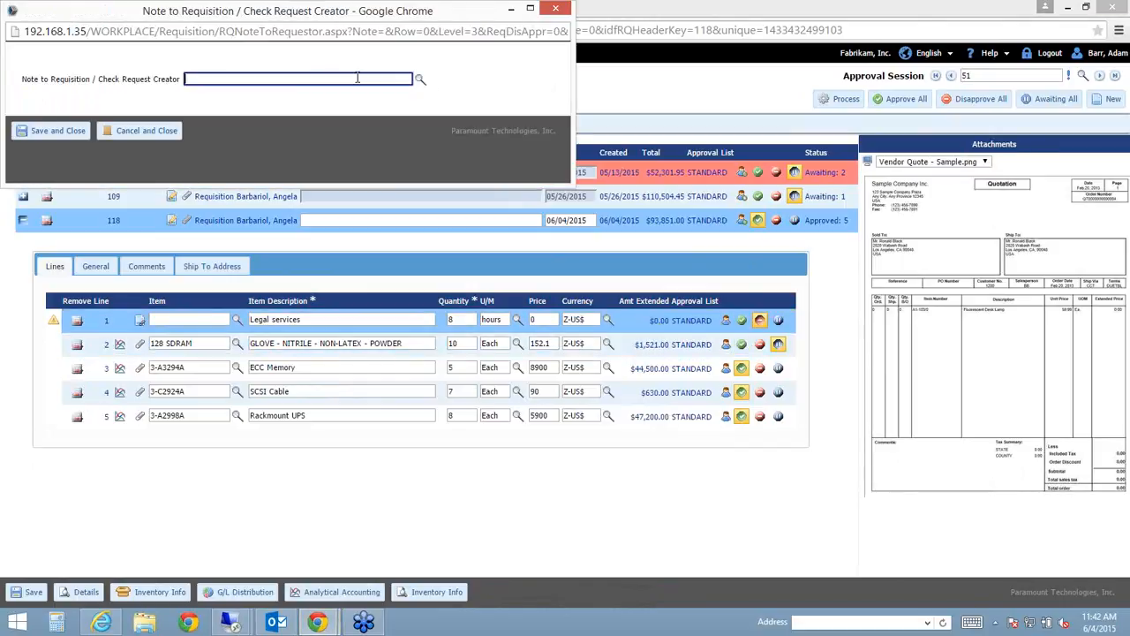
pyautogui.write('need more informatiopn')
pyautogui.rightClick(243, 79)
pyautogui.click(288, 91)
pyautogui.click(69, 135)
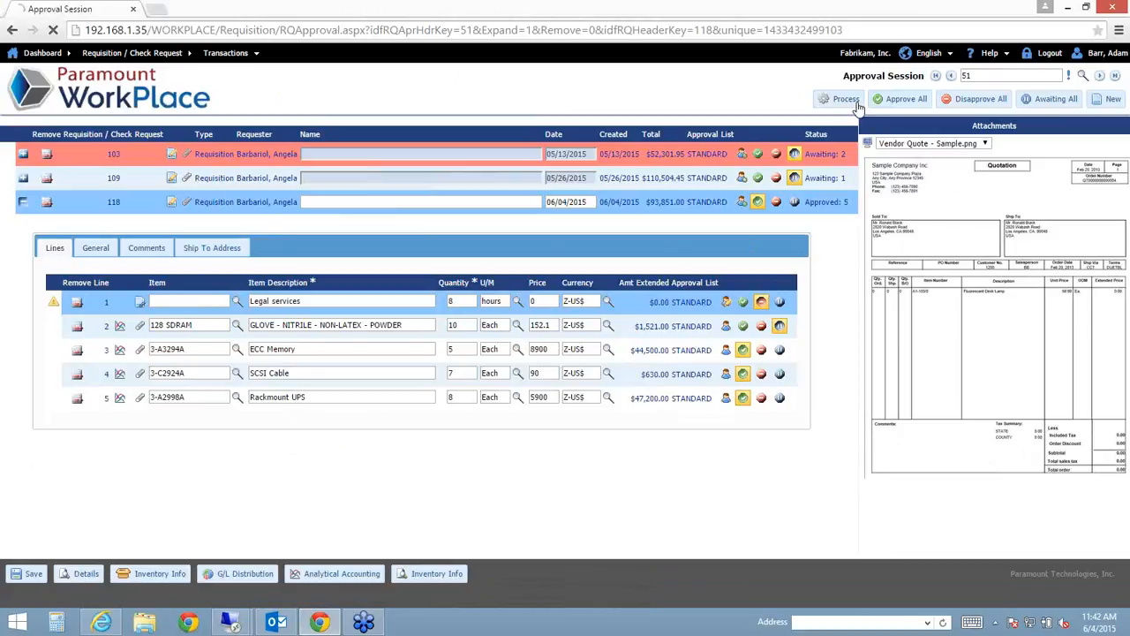
pyautogui.click(855, 102)
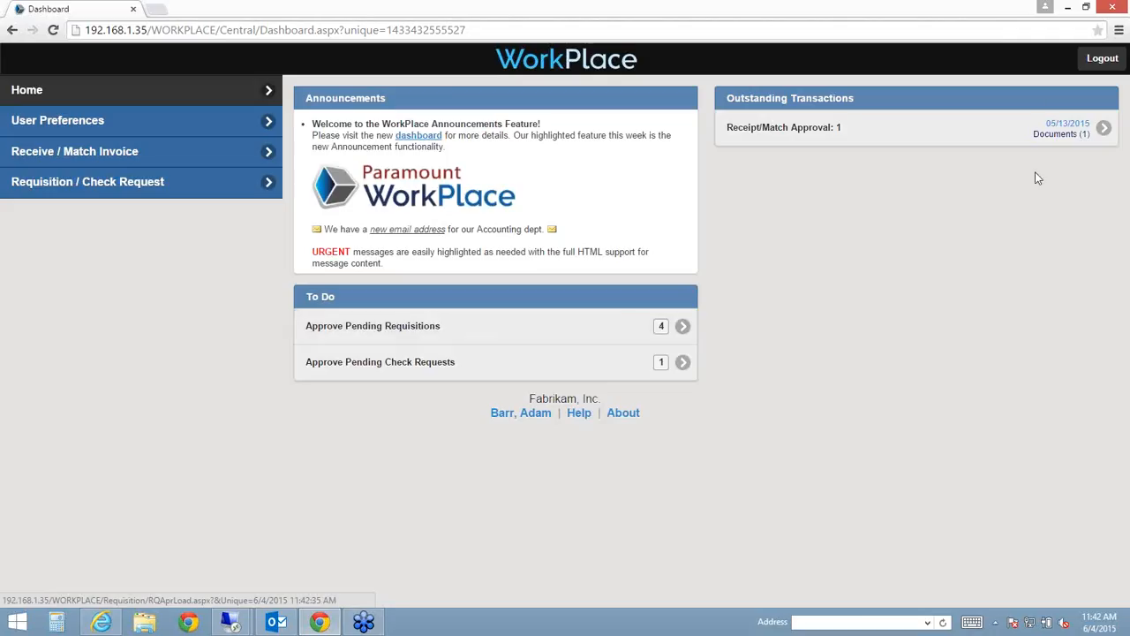
# - Log out and sign back in with the requester's user name and password
pyautogui.click(1054, 90)
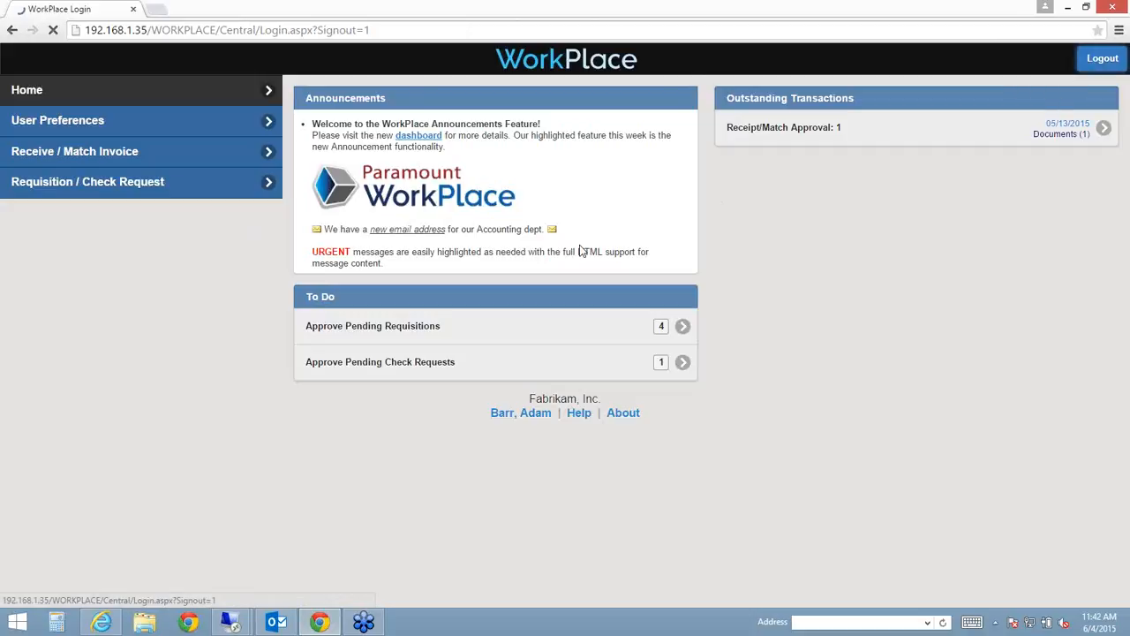
pyautogui.write('EM')
pyautogui.press('Down')
pyautogui.press('Tab')
pyautogui.write('•••')
pyautogui.press('Return')
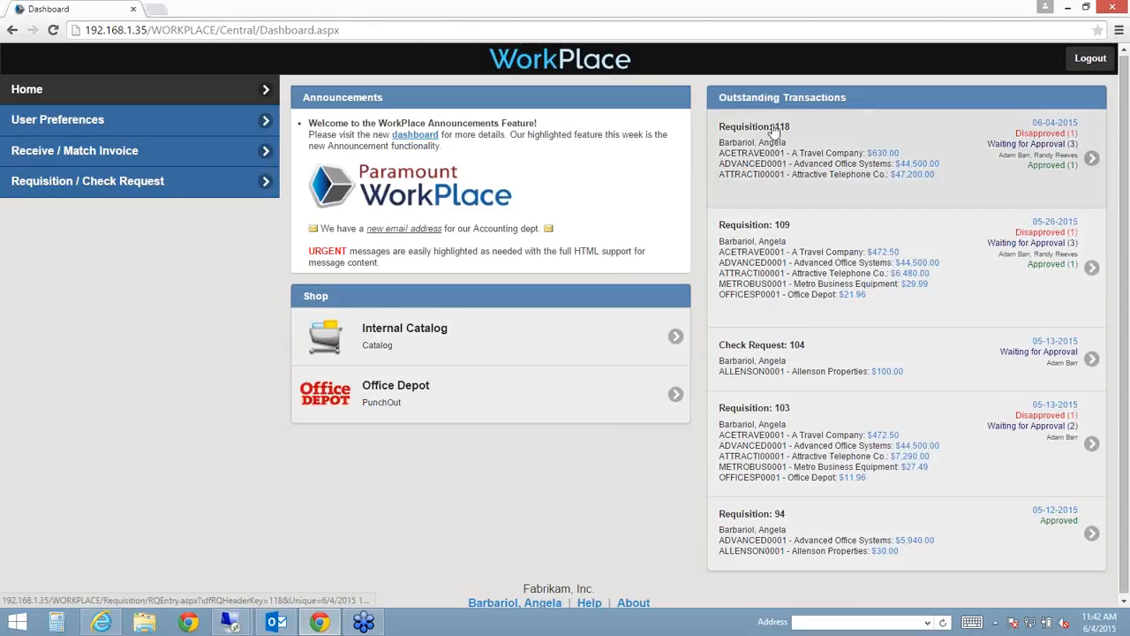
# - Open requisition 118 and check line 1's log for the 'need more information' disapproval
pyautogui.click(1048, 180)
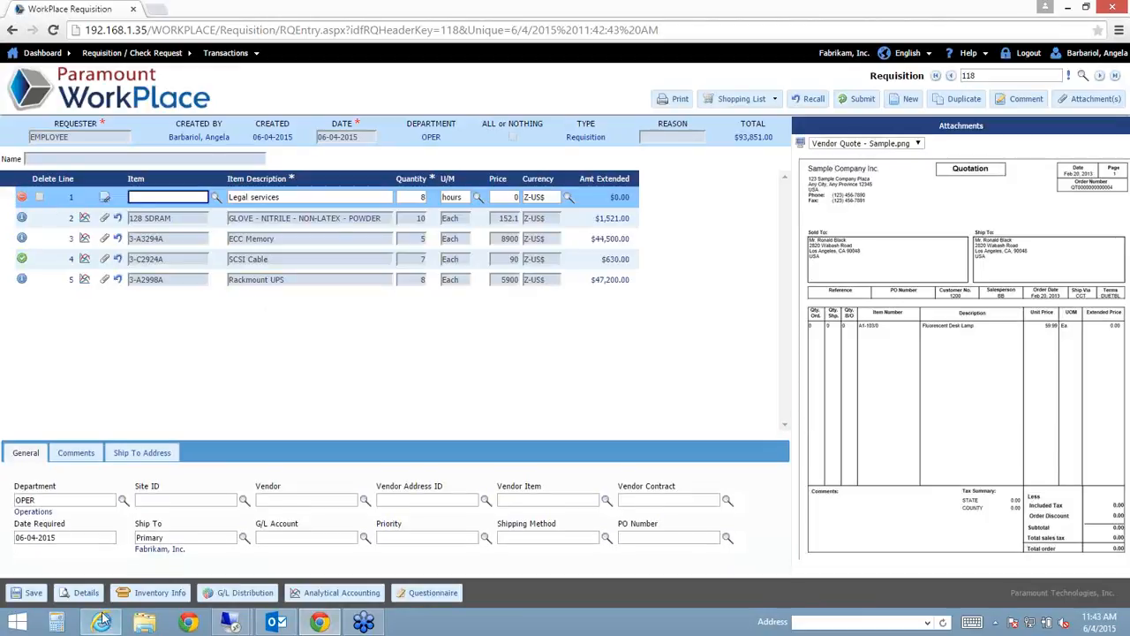
pyautogui.click(79, 593)
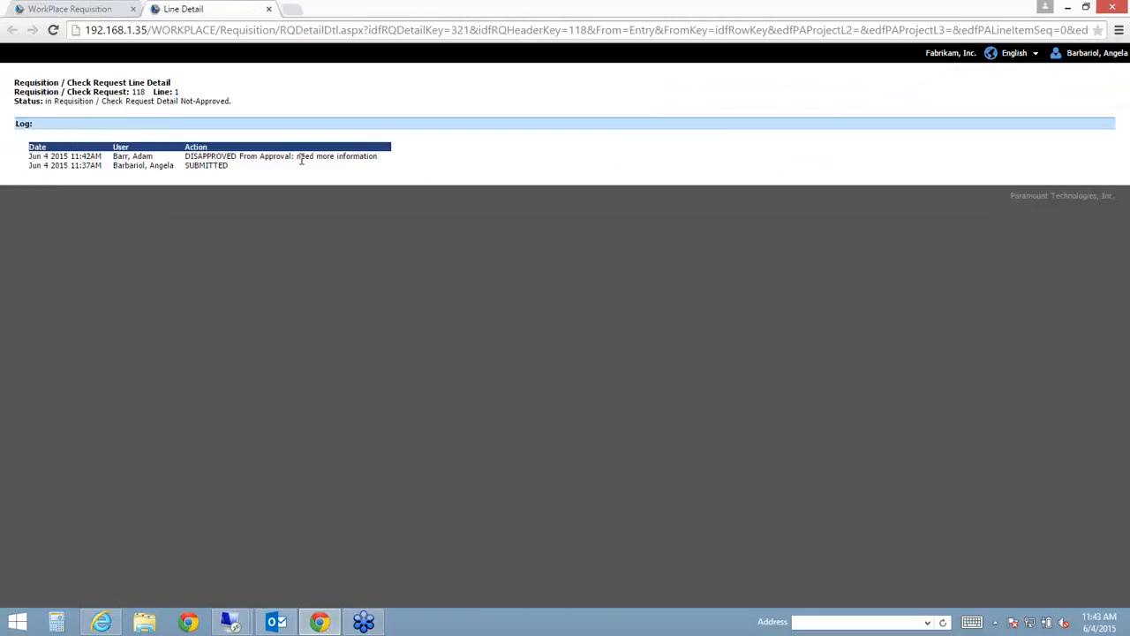
pyautogui.moveTo(297, 157); pyautogui.dragTo(380, 160)
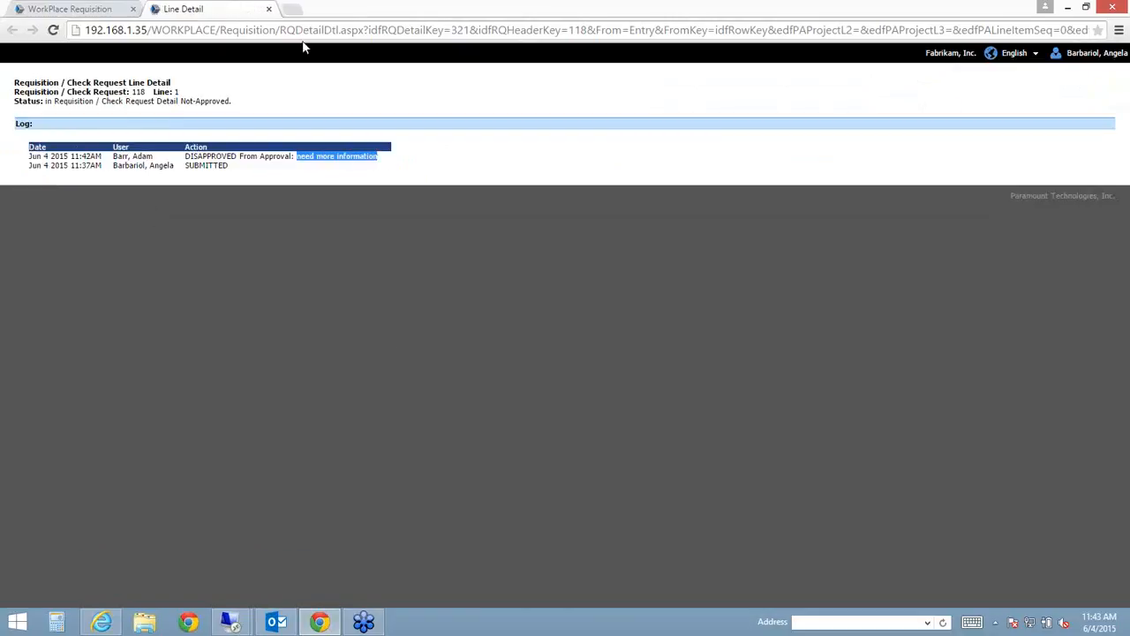
pyautogui.click(268, 9)
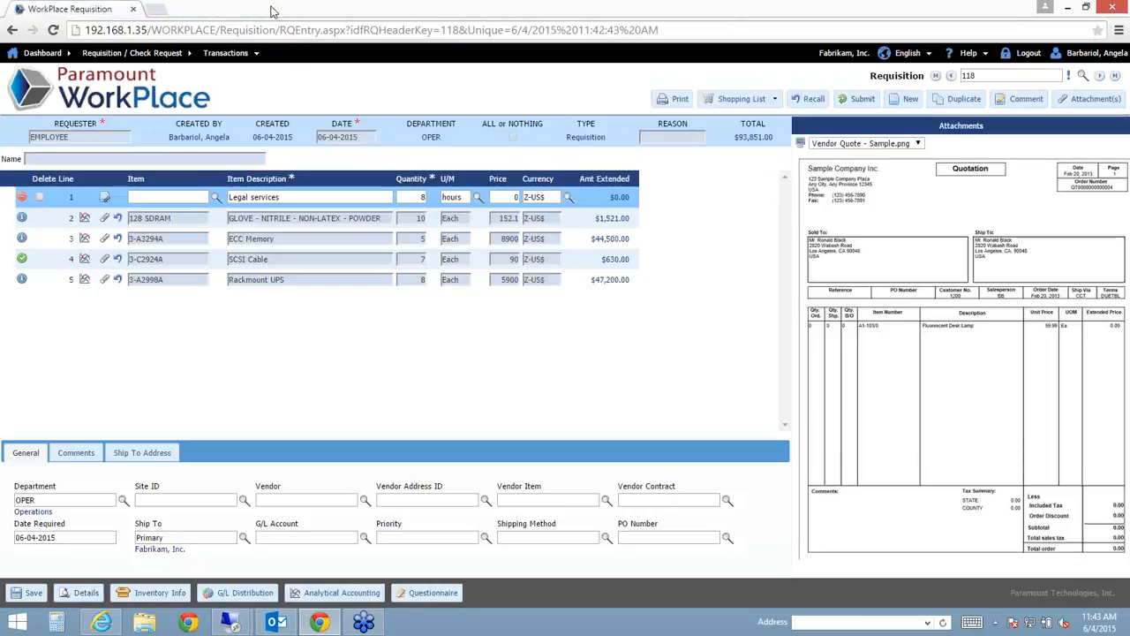
pyautogui.click(165, 281)
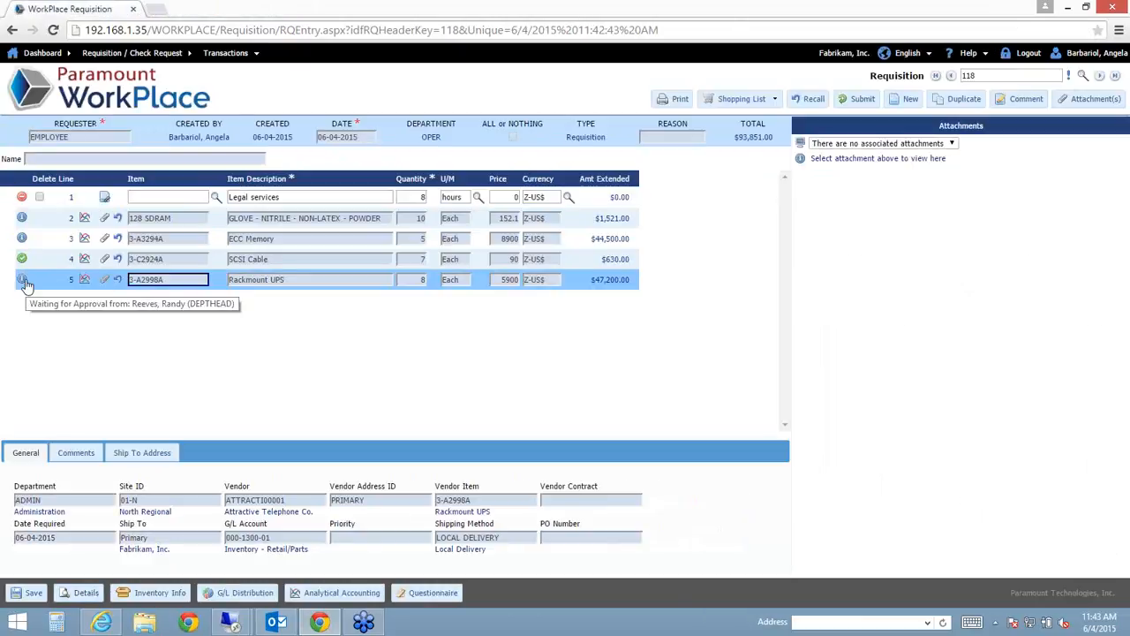
pyautogui.click(85, 592)
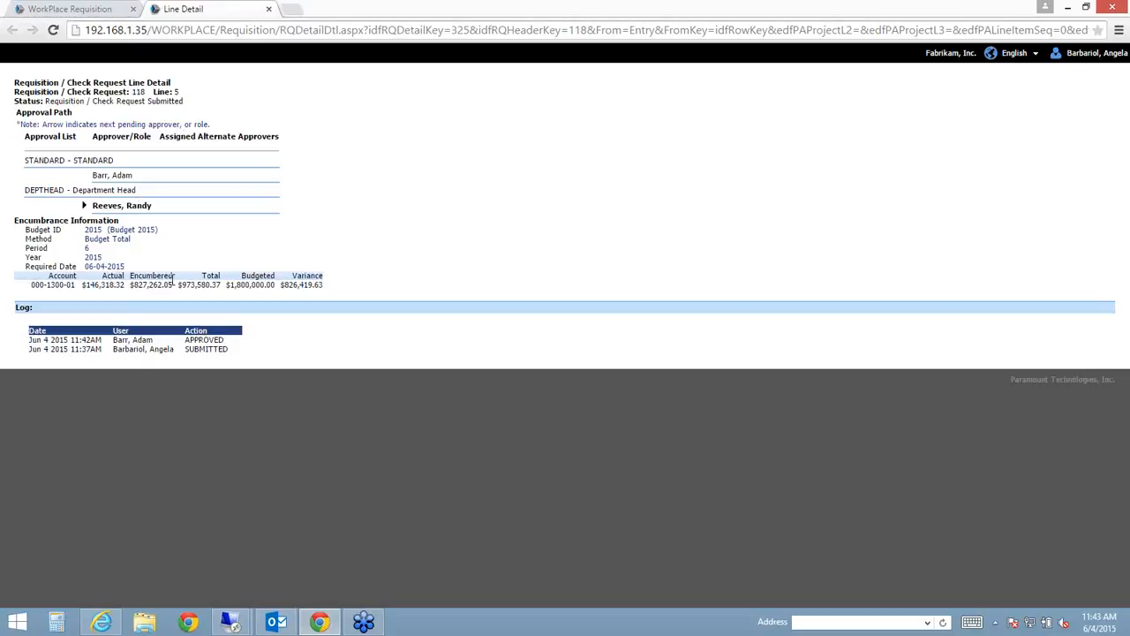
pyautogui.click(268, 9)
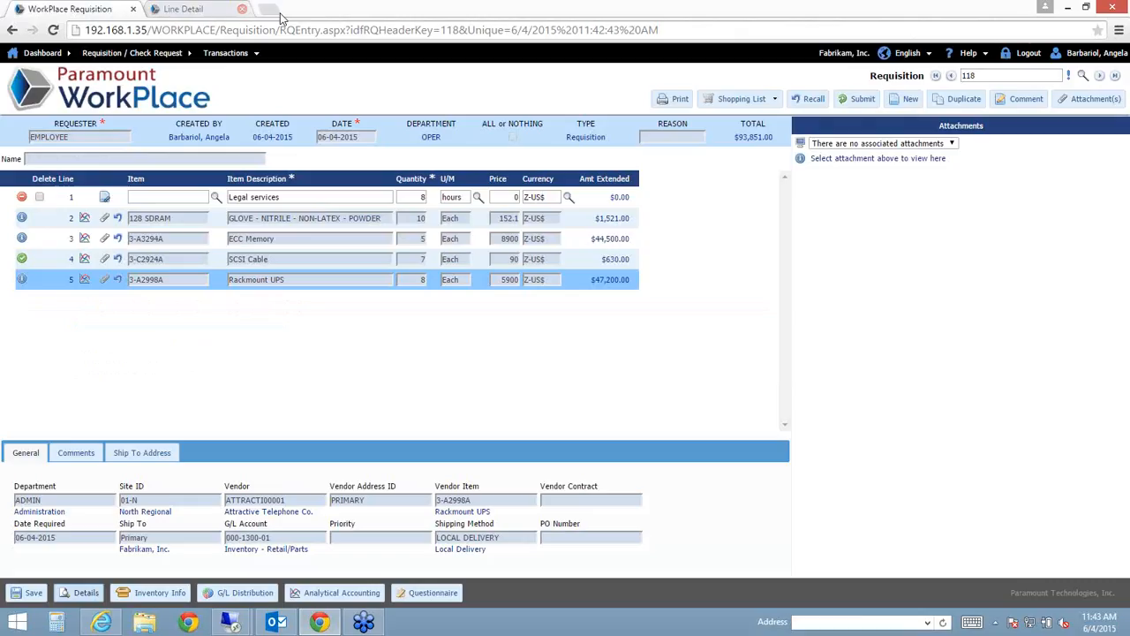
pyautogui.click(354, 245)
pyautogui.click(188, 198)
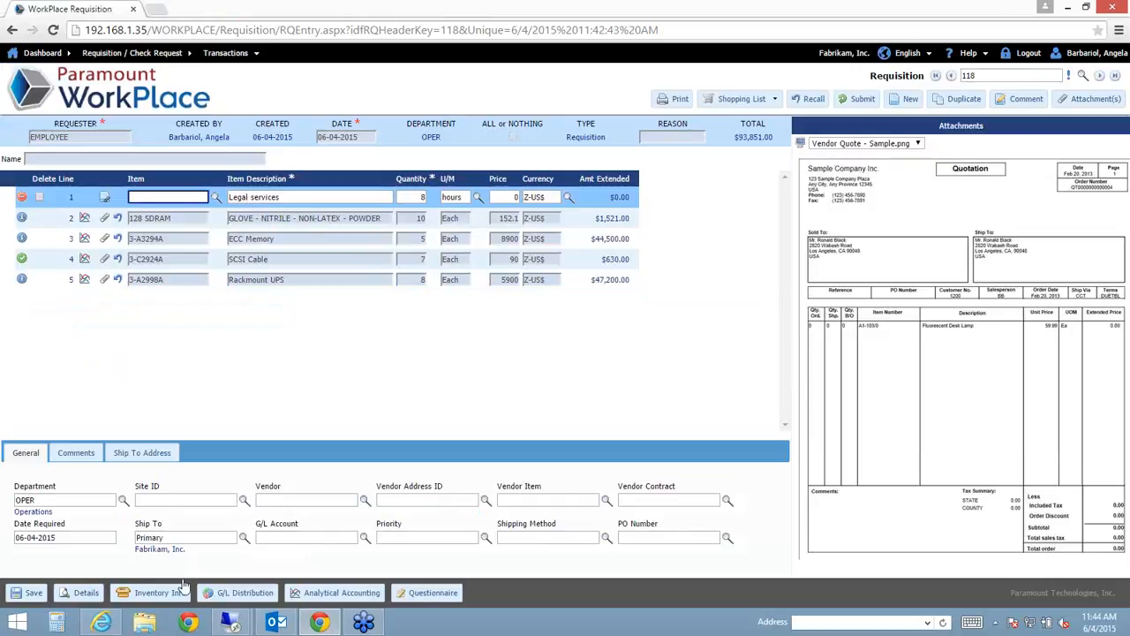
# - Switch to Outlook, showing the 'have been Disapproved!' e-mail for requisition 118
pyautogui.moveTo(268, 622)
pyautogui.click(274, 539)
# - Read and close the 'have been Disapproved!' and 'have been Approved' e-mails for requisition 118
pyautogui.click(445, 129)
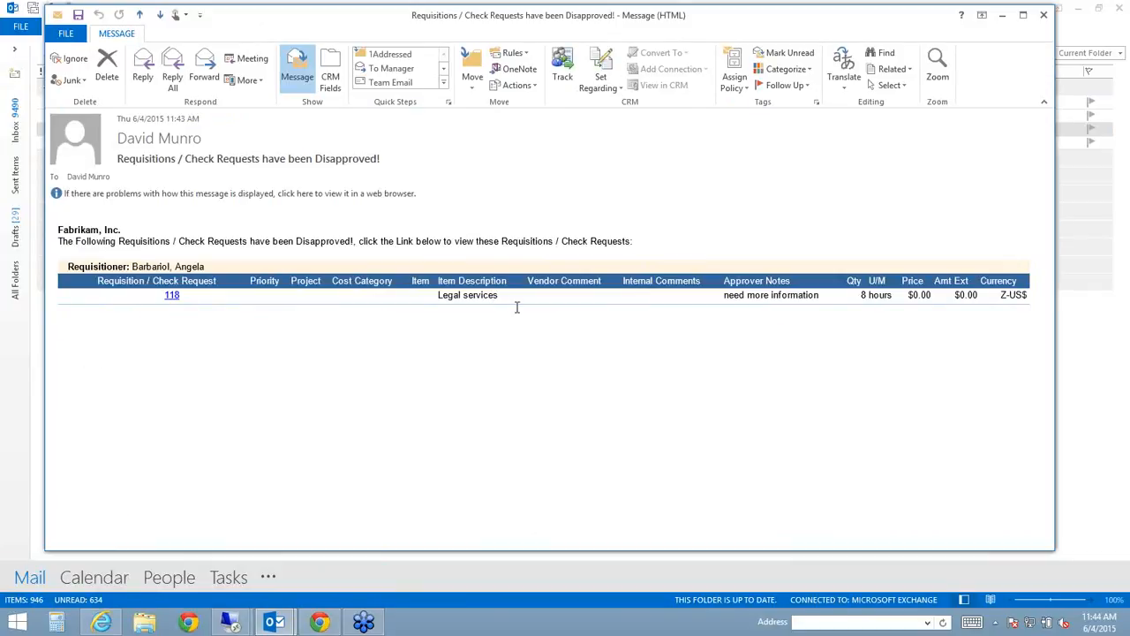
pyautogui.click(1042, 18)
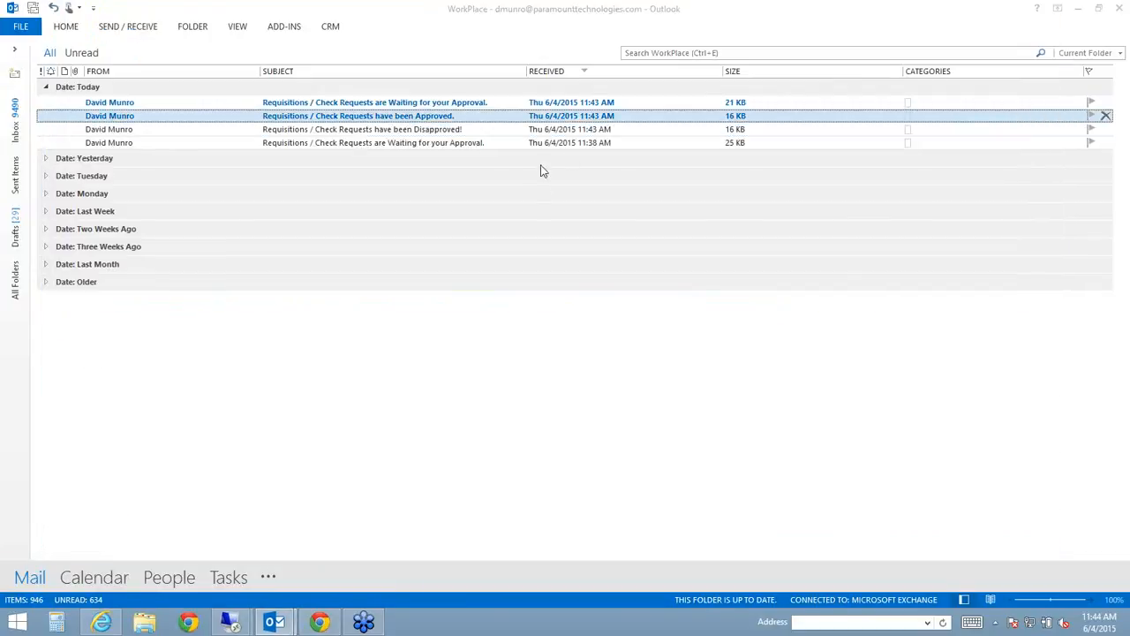
pyautogui.press('Return')
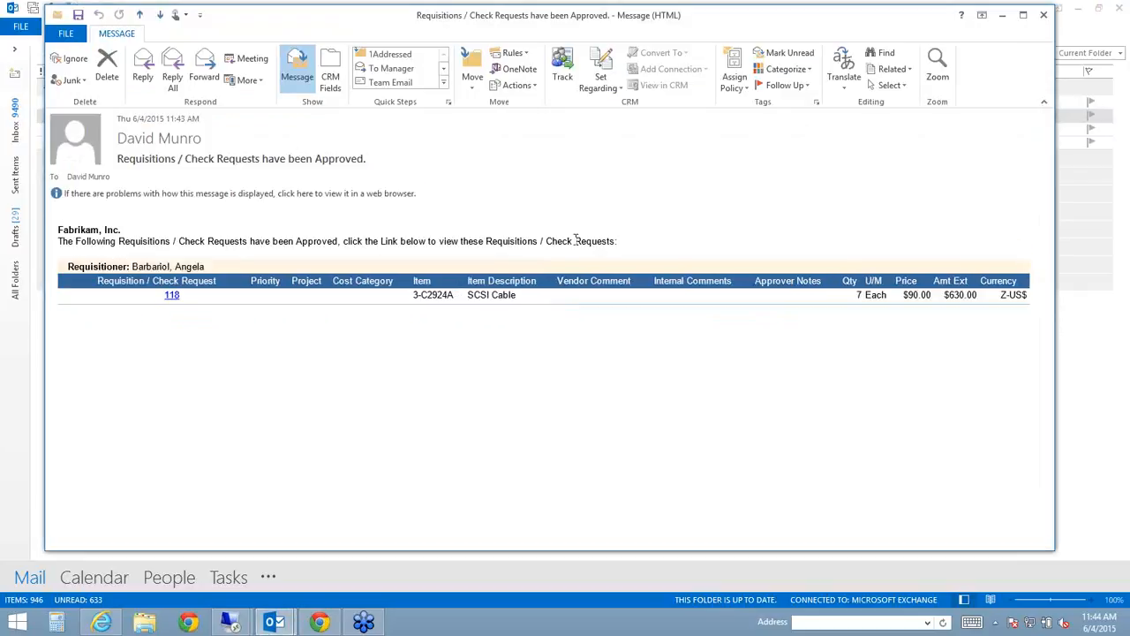
pyautogui.click(1042, 15)
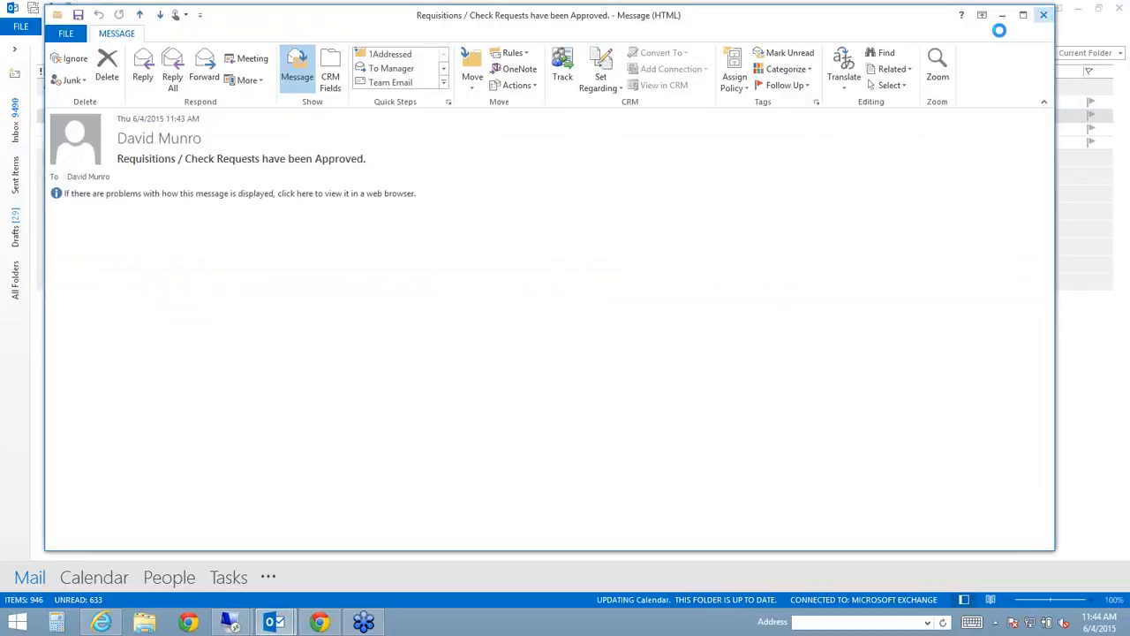
# - Return to WorkPlace, sign out, and log in as DEPTHEAD
pyautogui.click(319, 621)
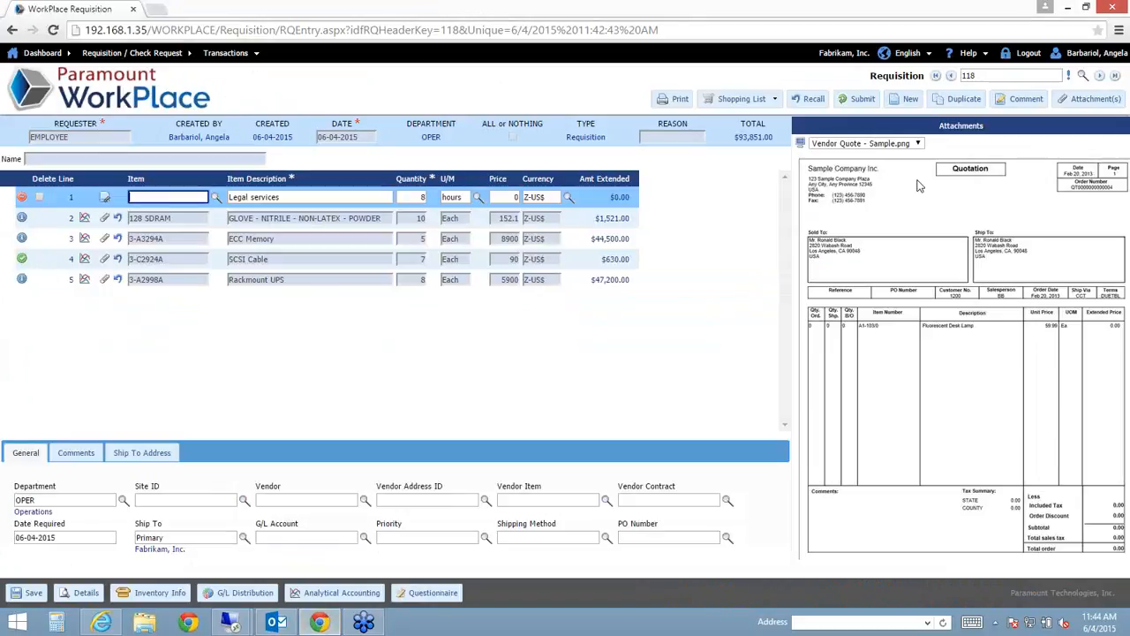
pyautogui.click(1028, 53)
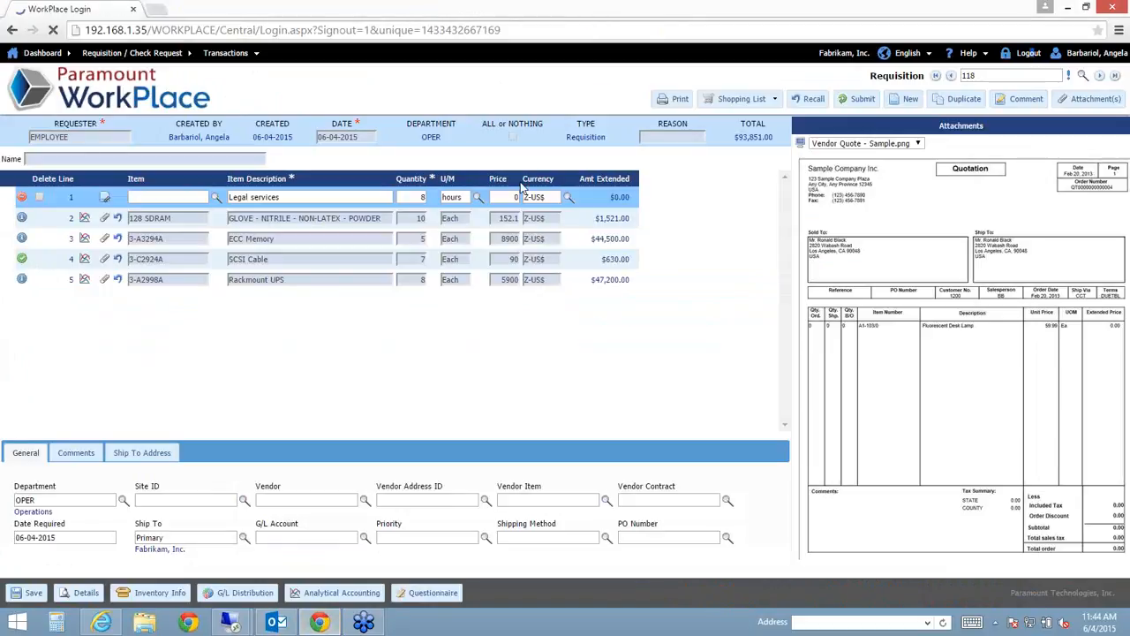
pyautogui.write('DEPTHEAD')
pyautogui.press('Tab')
pyautogui.write('••')
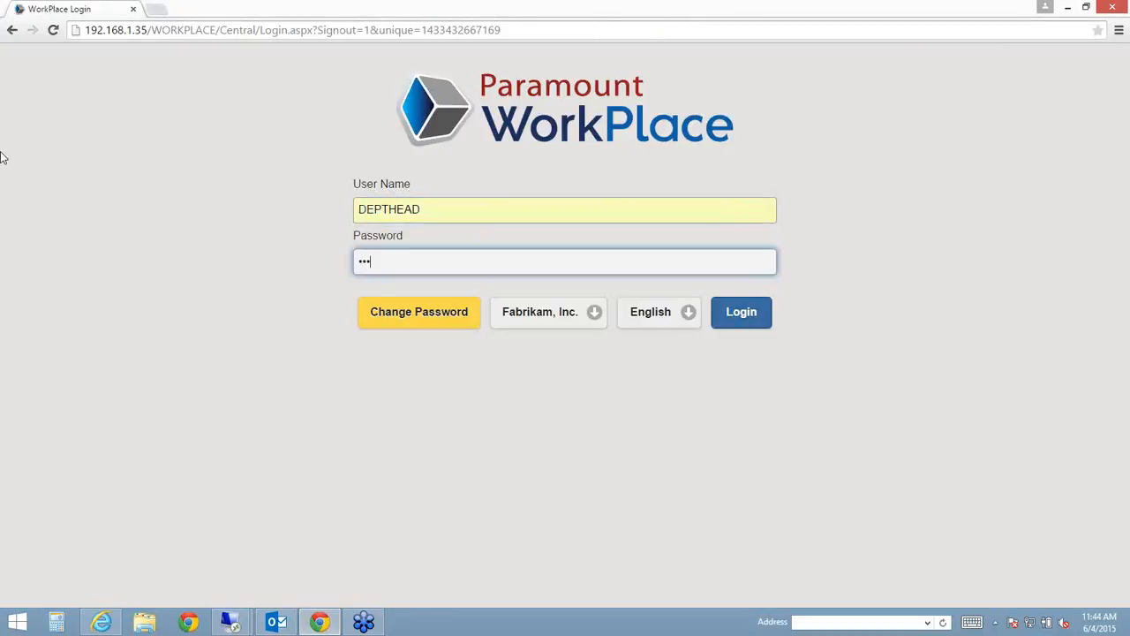
pyautogui.press('Return')
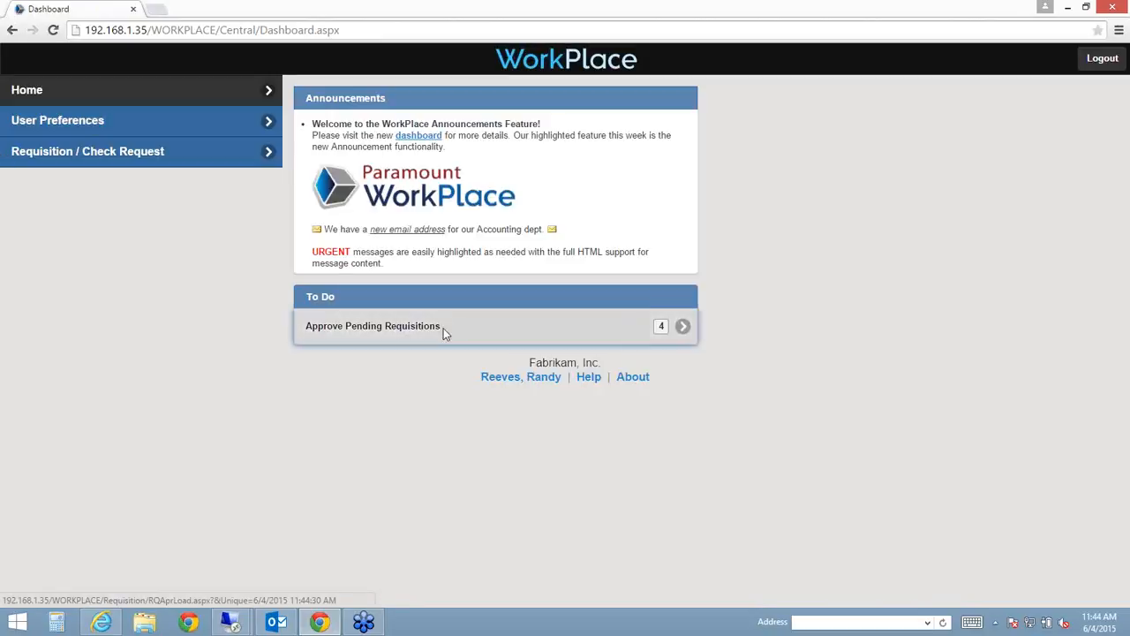
# - Approve requisition 118's remaining lines under Approve Pending Requisitions and process the approval
pyautogui.click(443, 327)
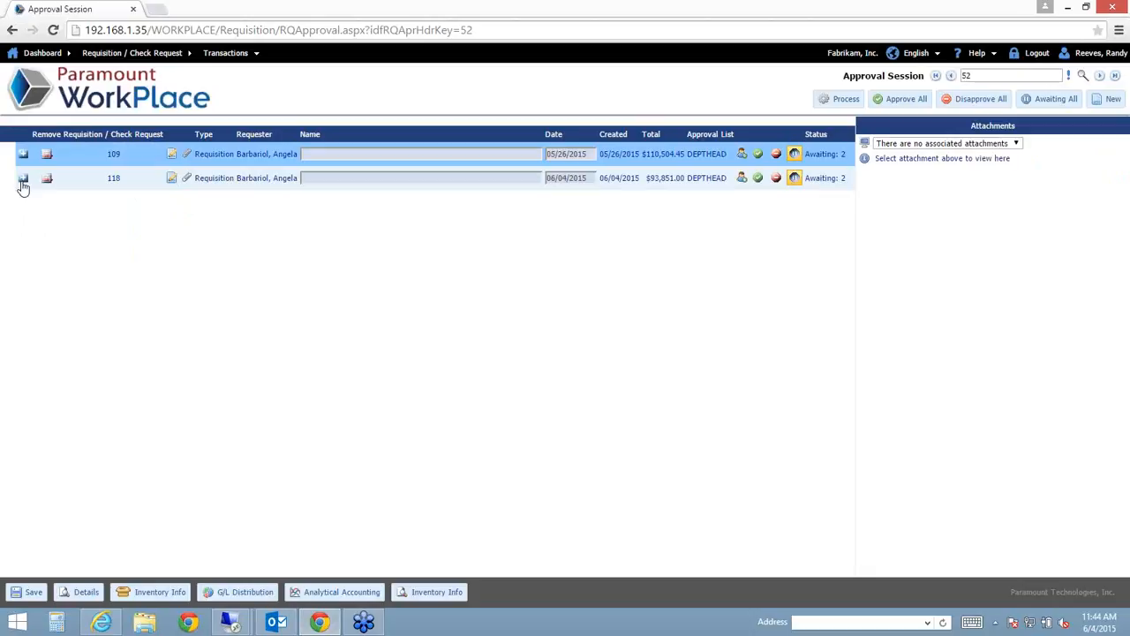
pyautogui.click(23, 179)
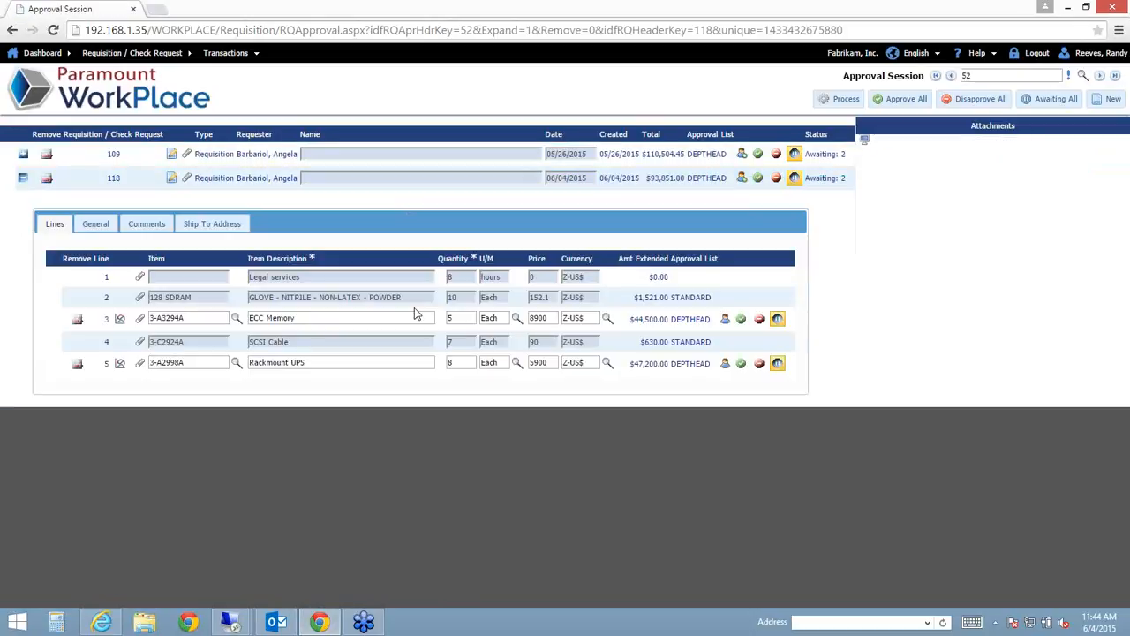
pyautogui.click(414, 313)
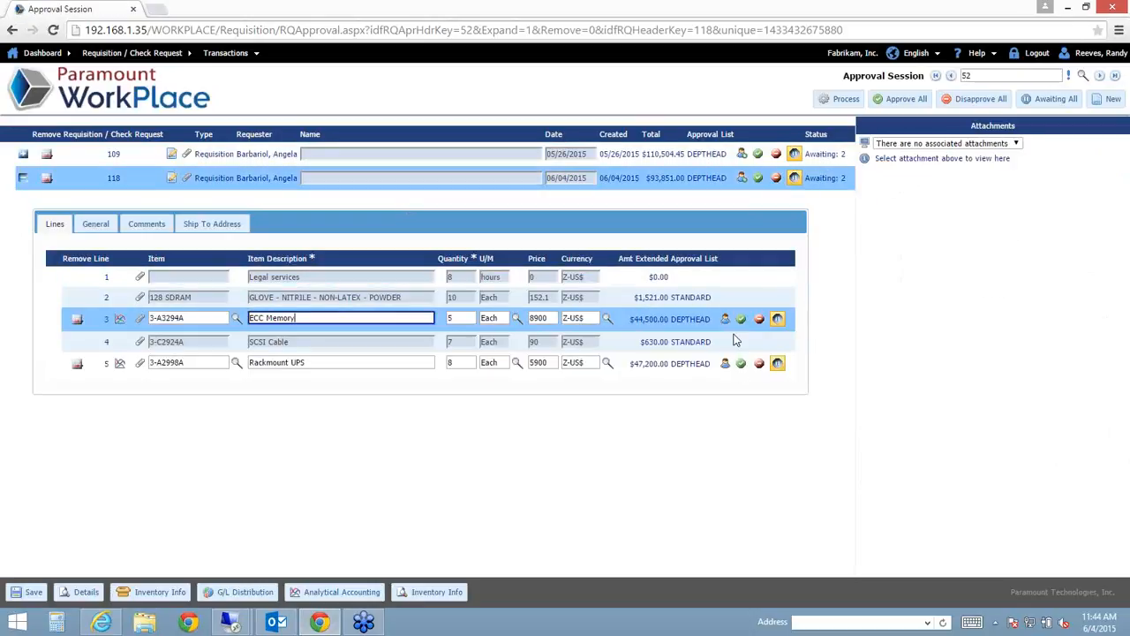
pyautogui.click(757, 179)
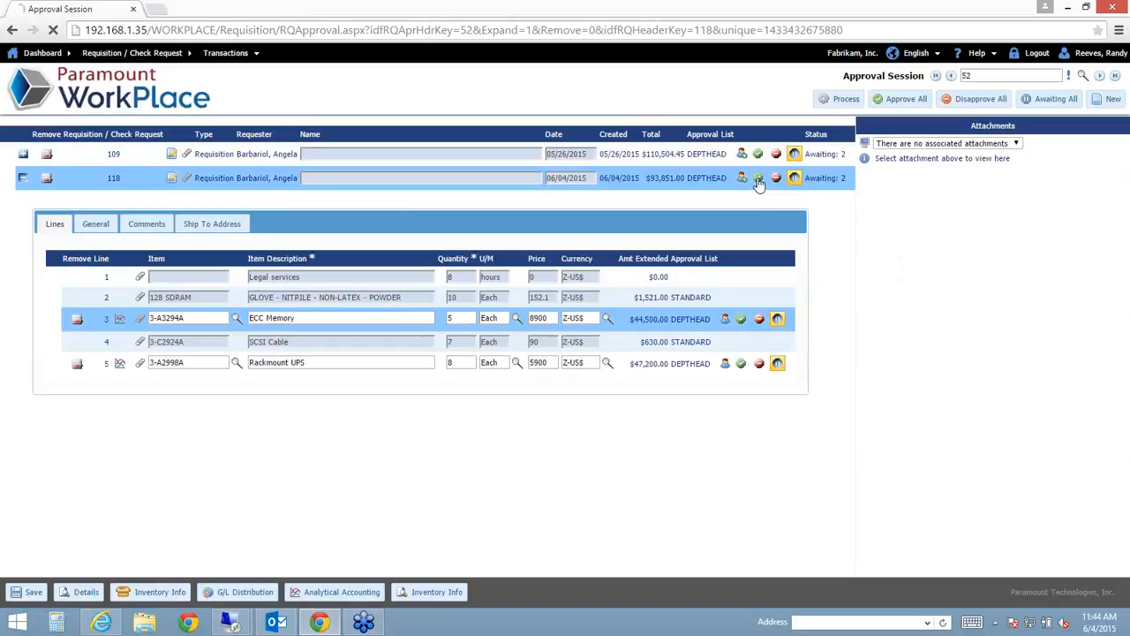
pyautogui.click(395, 320)
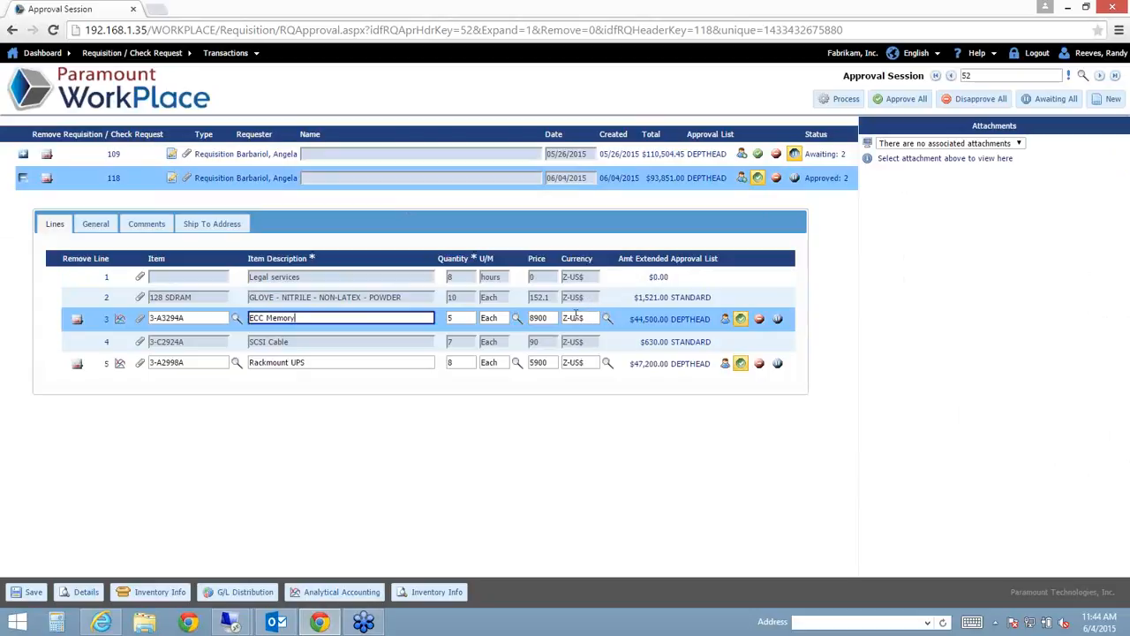
pyautogui.click(413, 302)
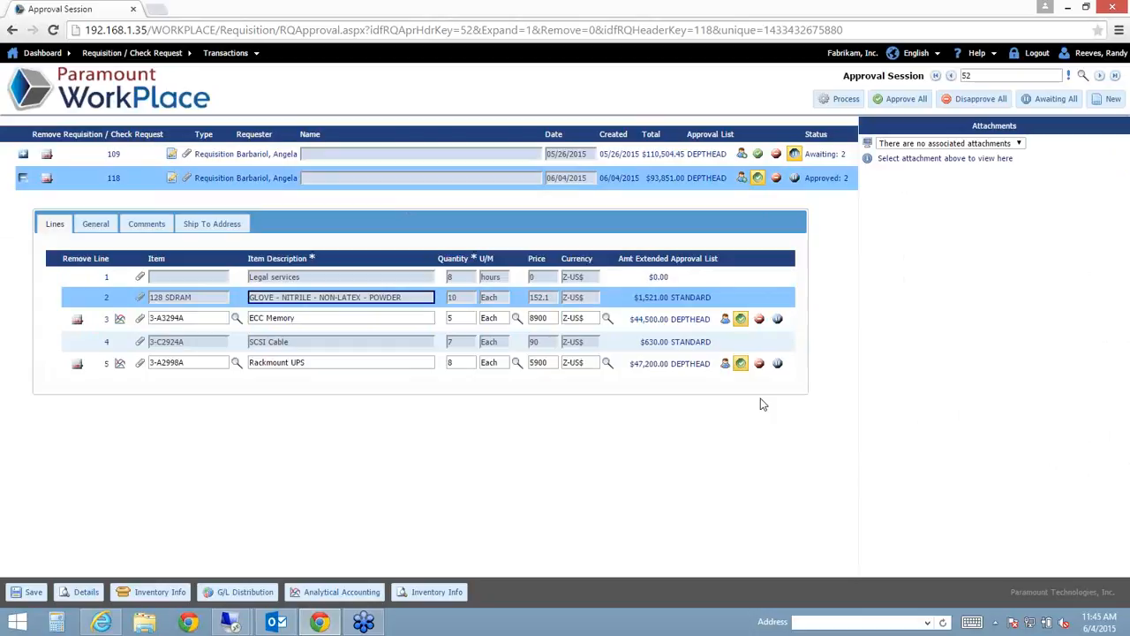
pyautogui.click(842, 99)
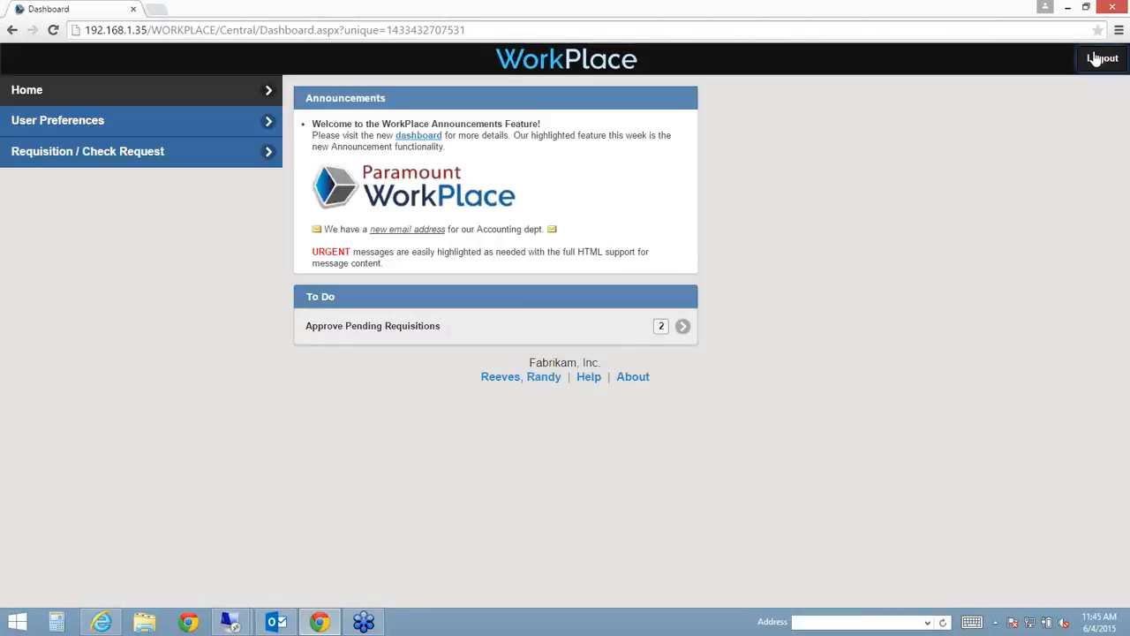
# - Sign out of the department head session and log in as EMPLOYEE to check requisition 118
pyautogui.click(1092, 60)
pyautogui.moveTo(462, 210); pyautogui.dragTo(1, 161)
pyautogui.write('EMPLOYEE')
pyautogui.press('Down')
pyautogui.press('Tab')
pyautogui.write('••')
pyautogui.press('Return')
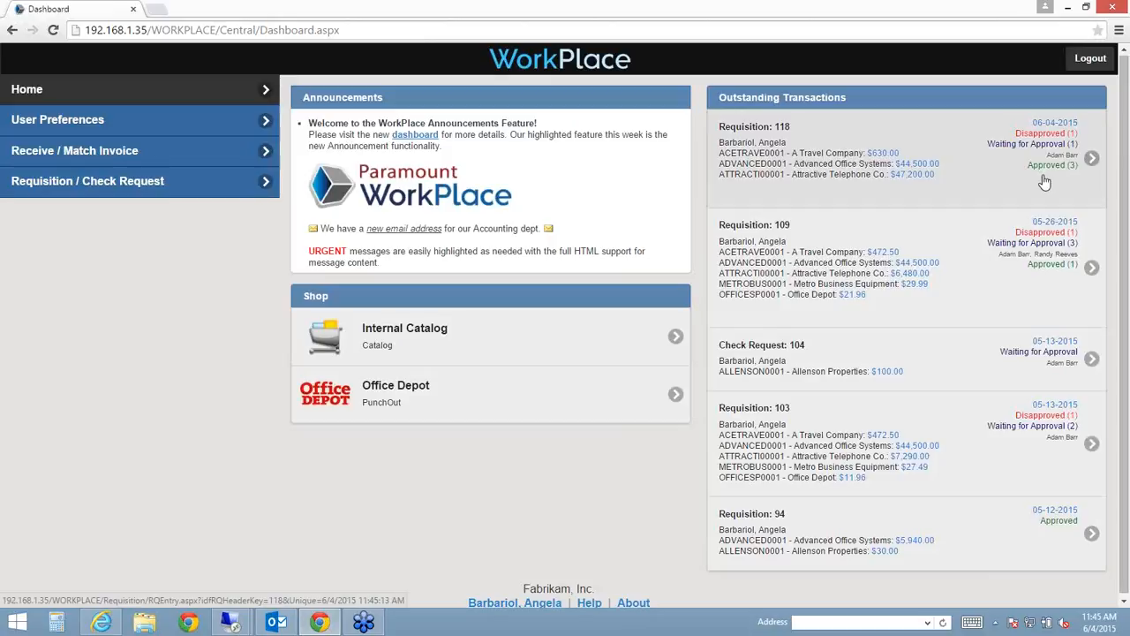
# - Sign out and fill in REVIEWER as the login user name
pyautogui.click(1092, 59)
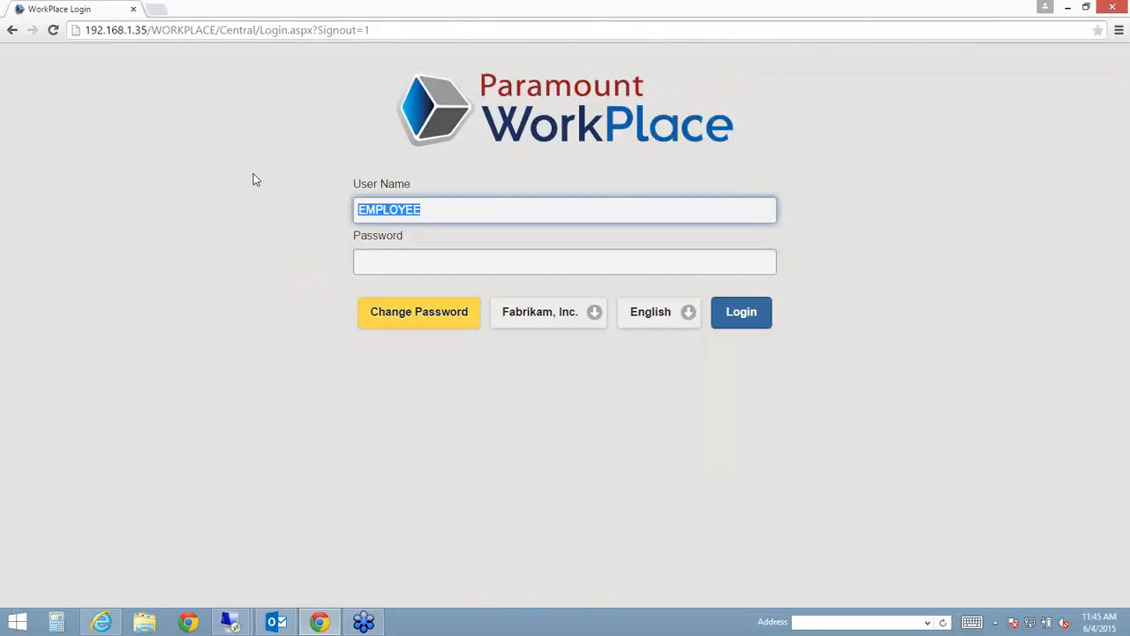
pyautogui.write('RE')
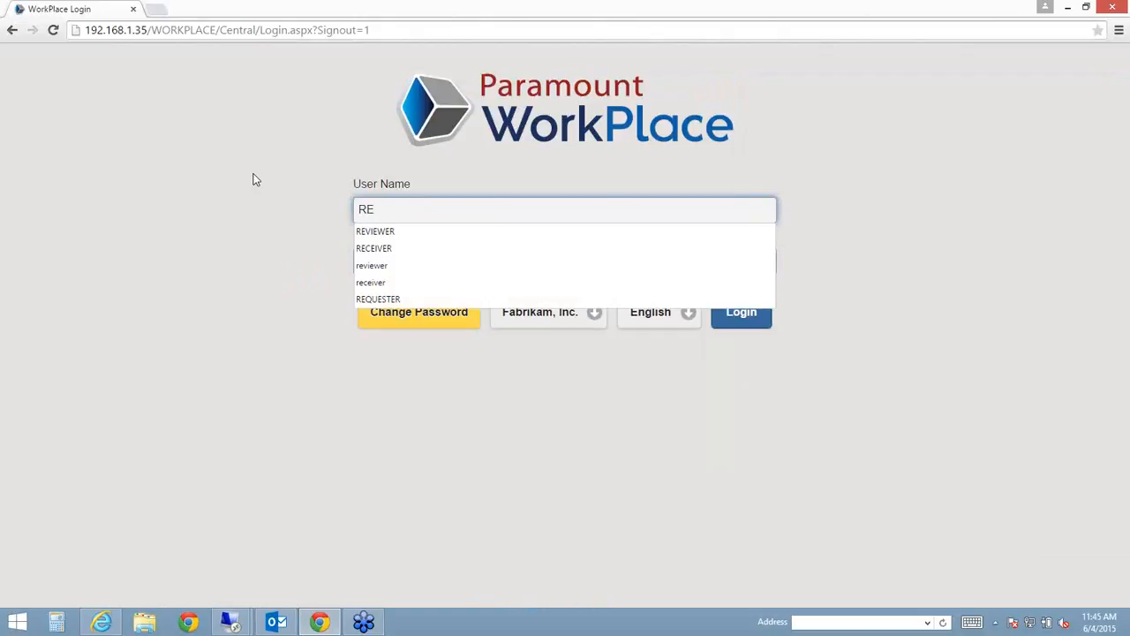
pyautogui.press('Down')
pyautogui.press('Return')
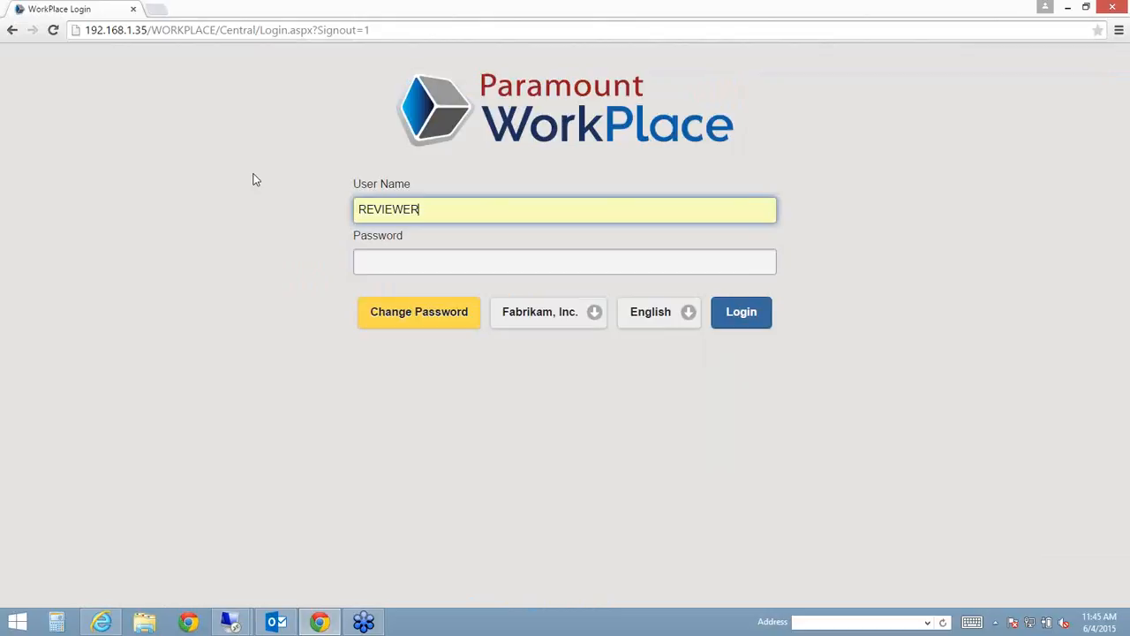
# - Log in as the reviewer and load requisition 118's three lines into review session 48
pyautogui.click(410, 250)
pyautogui.write('pwd')
pyautogui.press('Return')
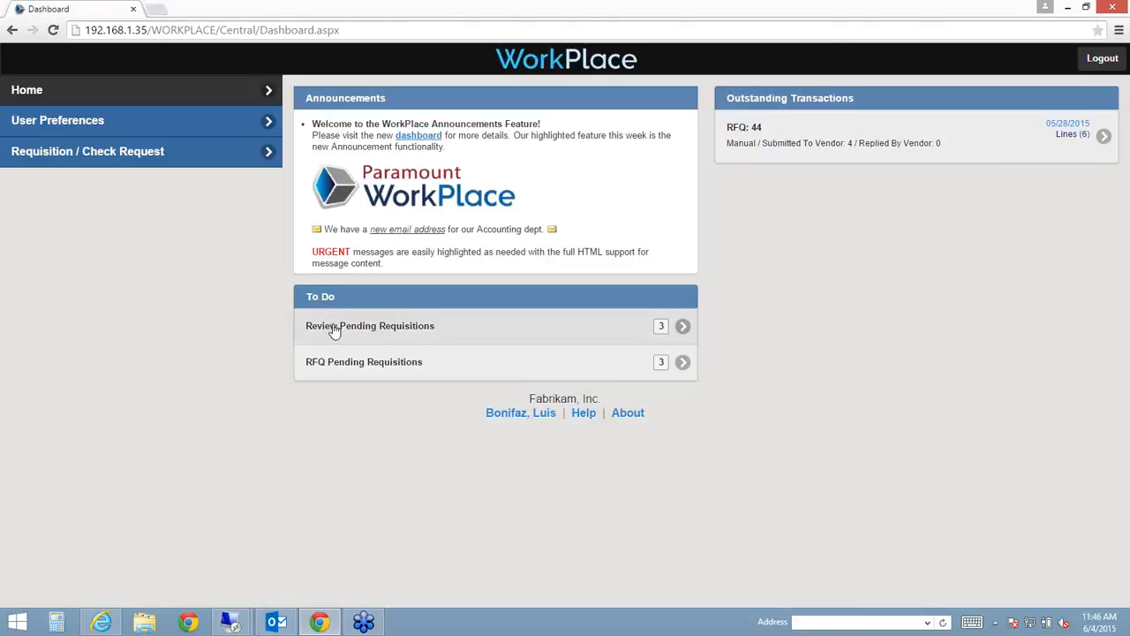
pyautogui.click(334, 328)
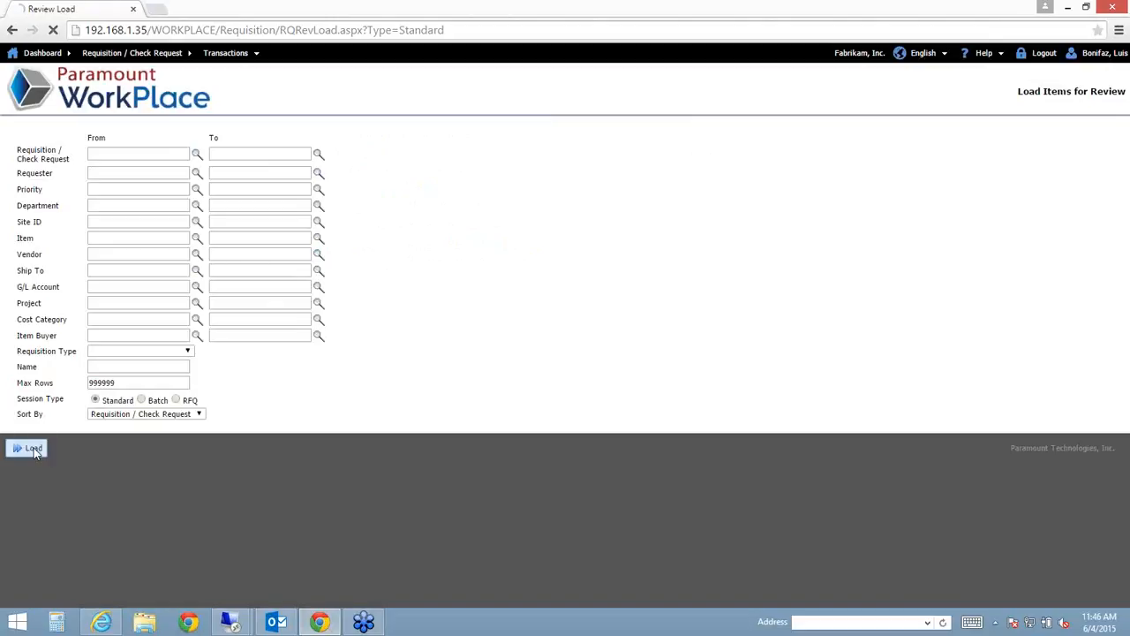
pyautogui.click(32, 448)
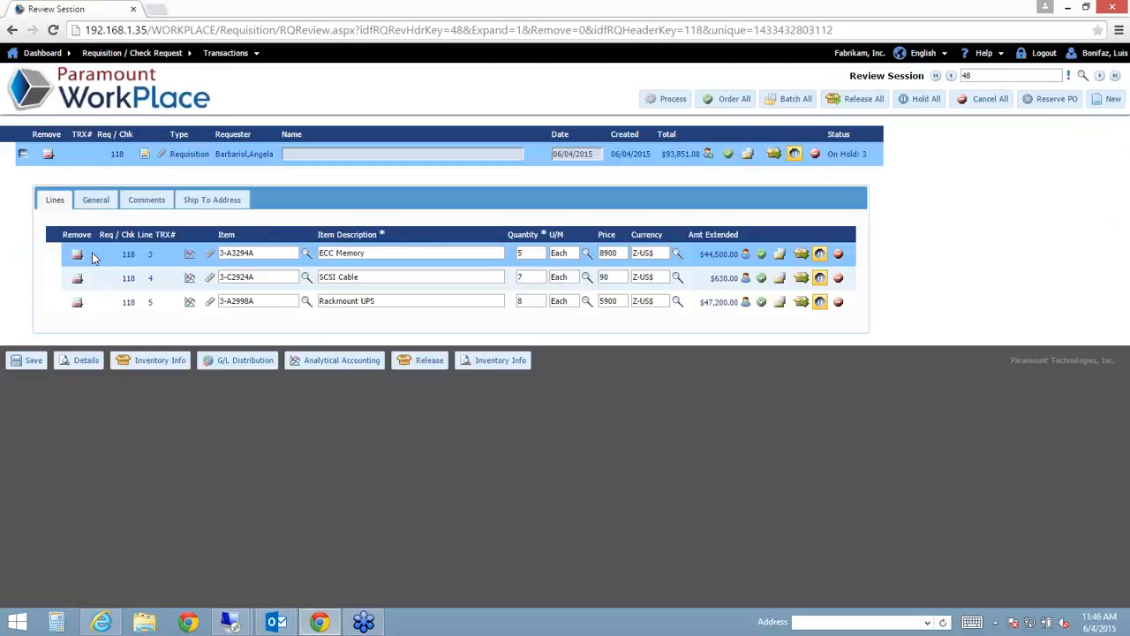
# - Mark all three requisition 118 lines as Ordered, totalling $93,851.00
pyautogui.click(727, 153)
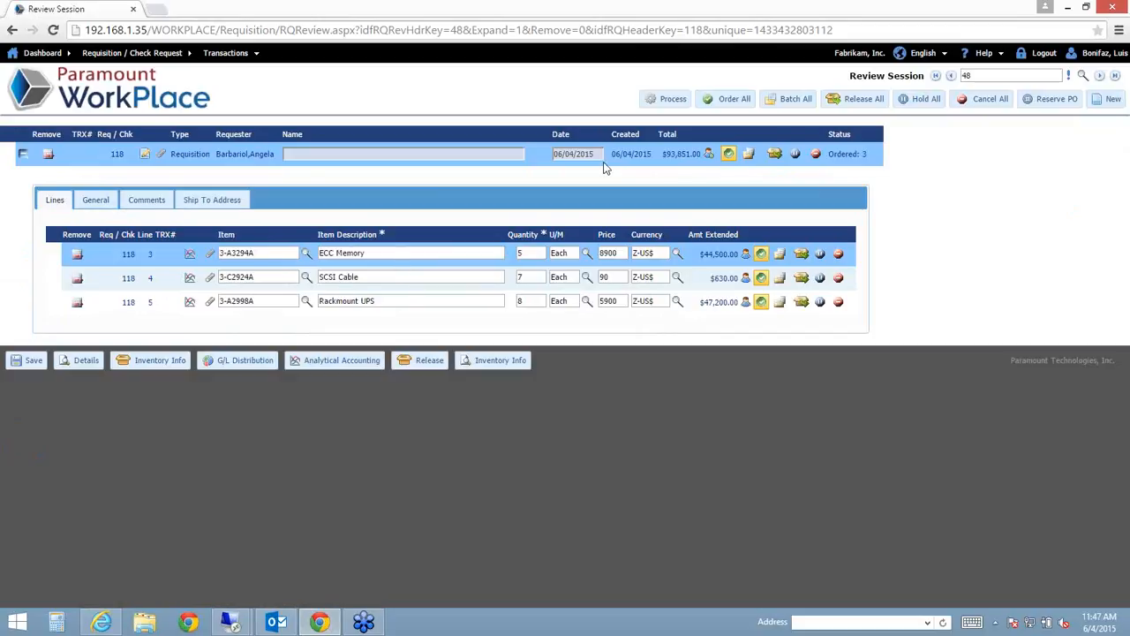
# - Process review session 48, generating purchase orders PO2133, PO2134 and PO2135
pyautogui.click(671, 101)
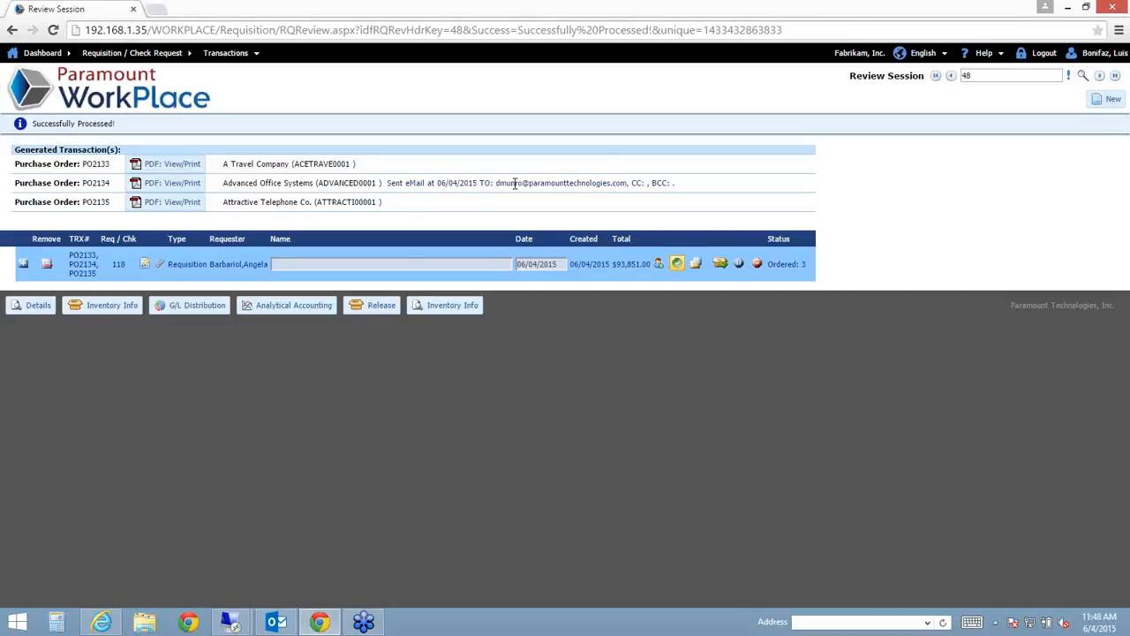
pyautogui.moveTo(506, 180); pyautogui.dragTo(566, 180)
# - Open the PO2134 fulfilment e-mail in Outlook and its PO2134.pdf attachment
pyautogui.click(566, 181)
pyautogui.moveTo(281, 618)
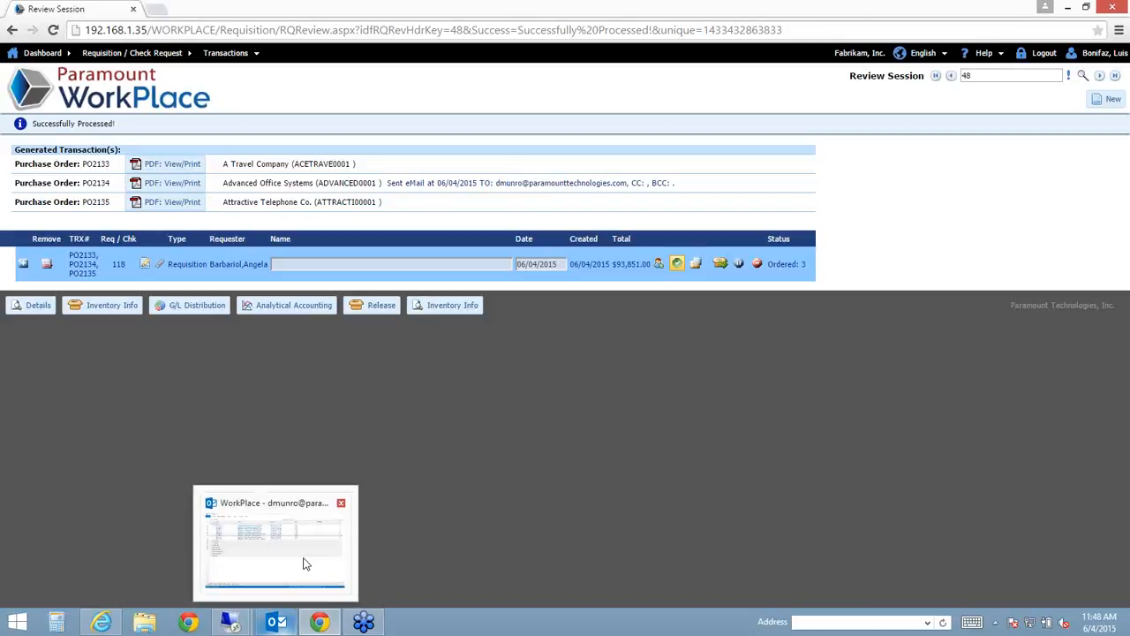
pyautogui.moveTo(304, 563)
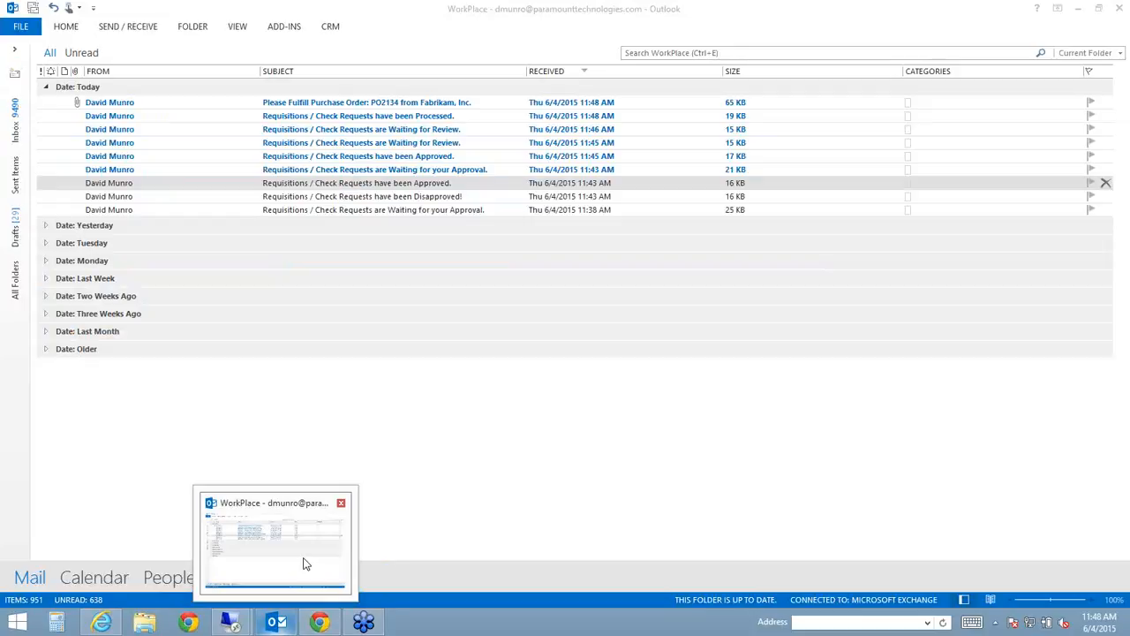
pyautogui.click(177, 104)
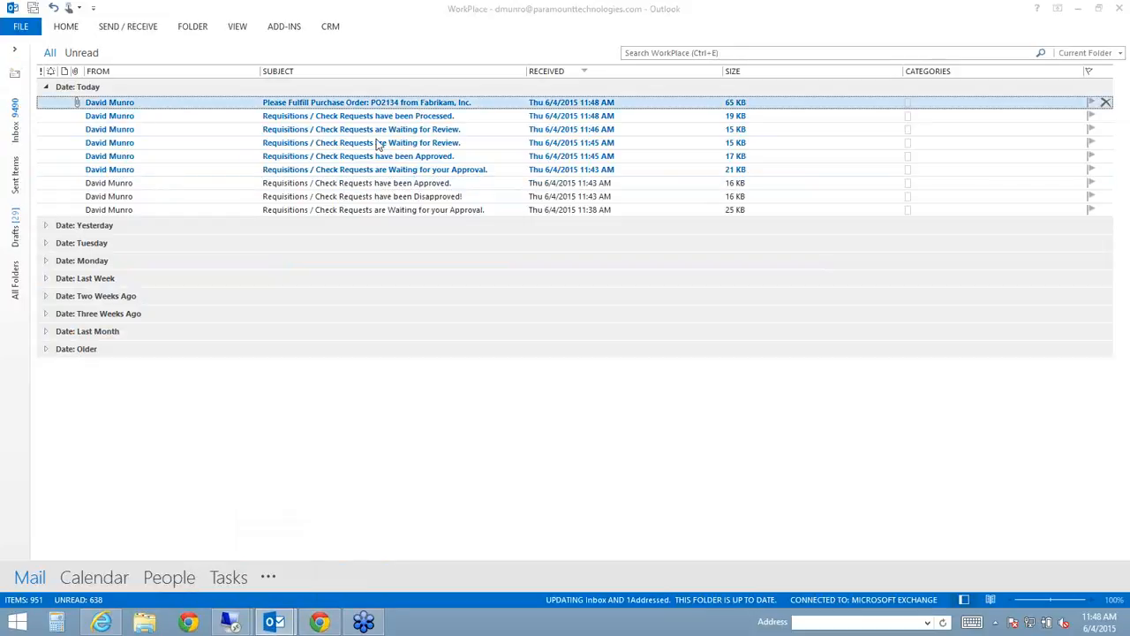
pyautogui.press('Return')
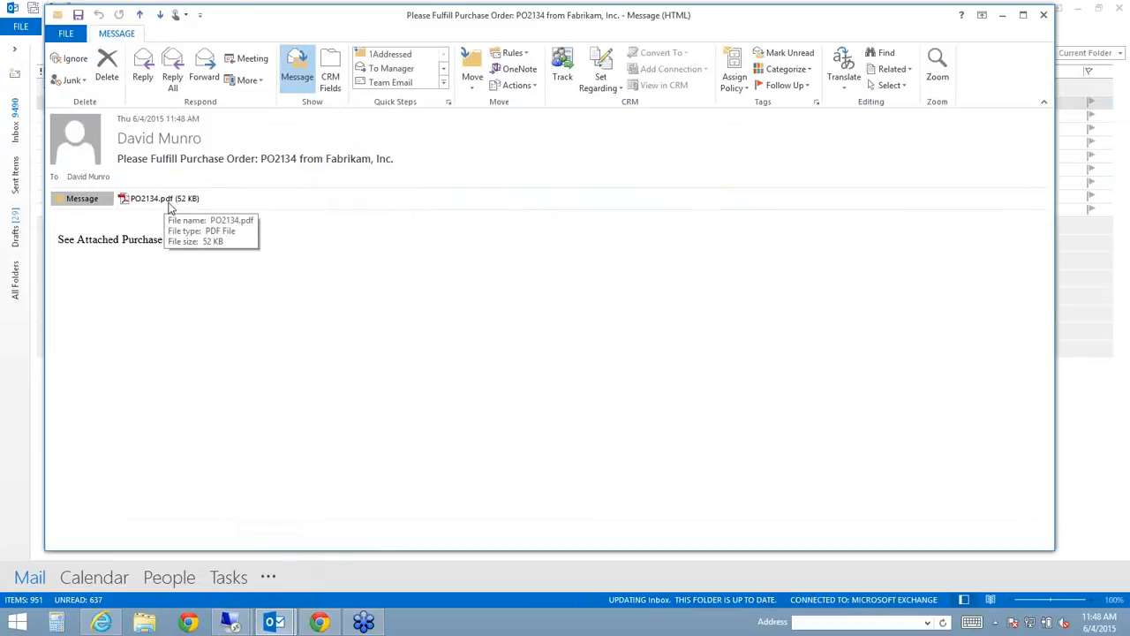
pyautogui.click(171, 205)
pyautogui.doubleClick(170, 201)
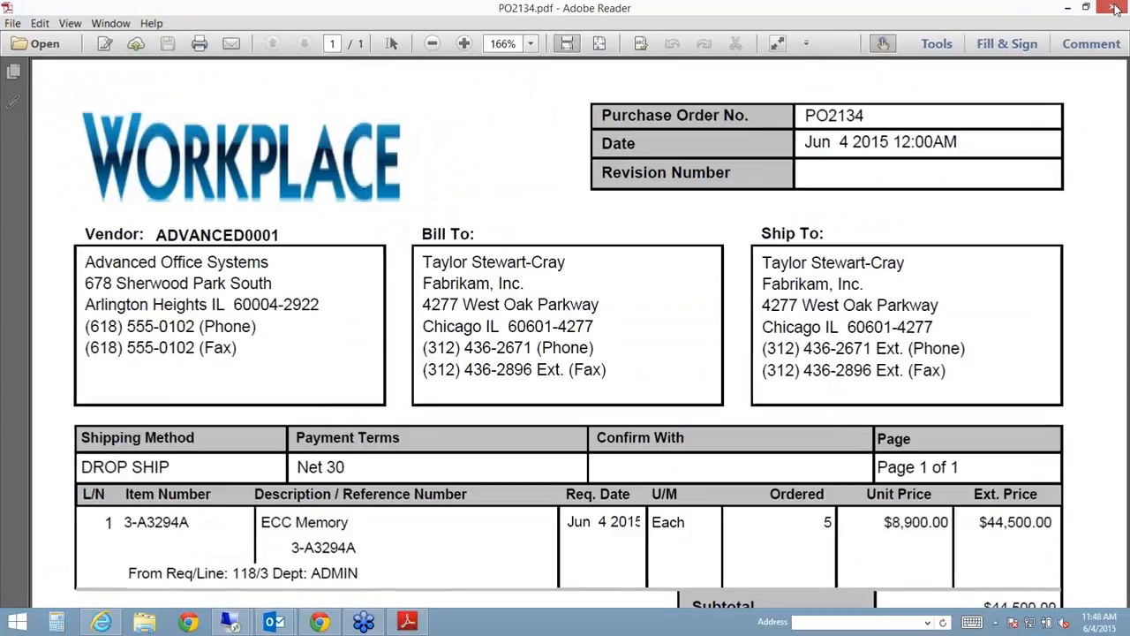
# - Close the PO2134 PDF and e-mail, returning to WorkPlace in the browser
pyautogui.click(1114, 7)
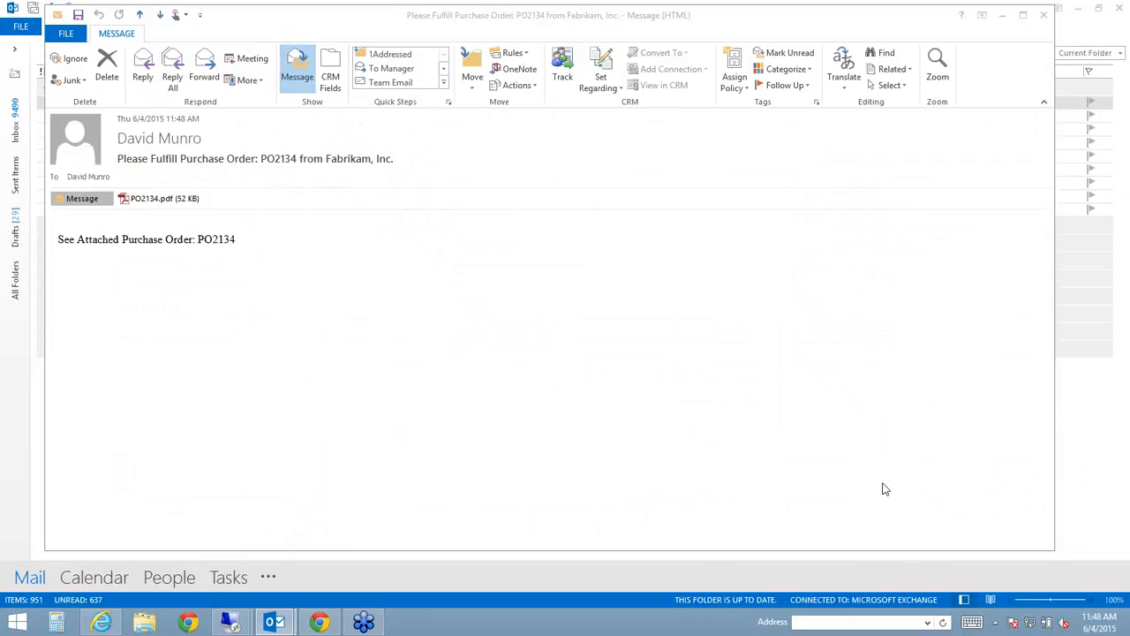
pyautogui.click(722, 35)
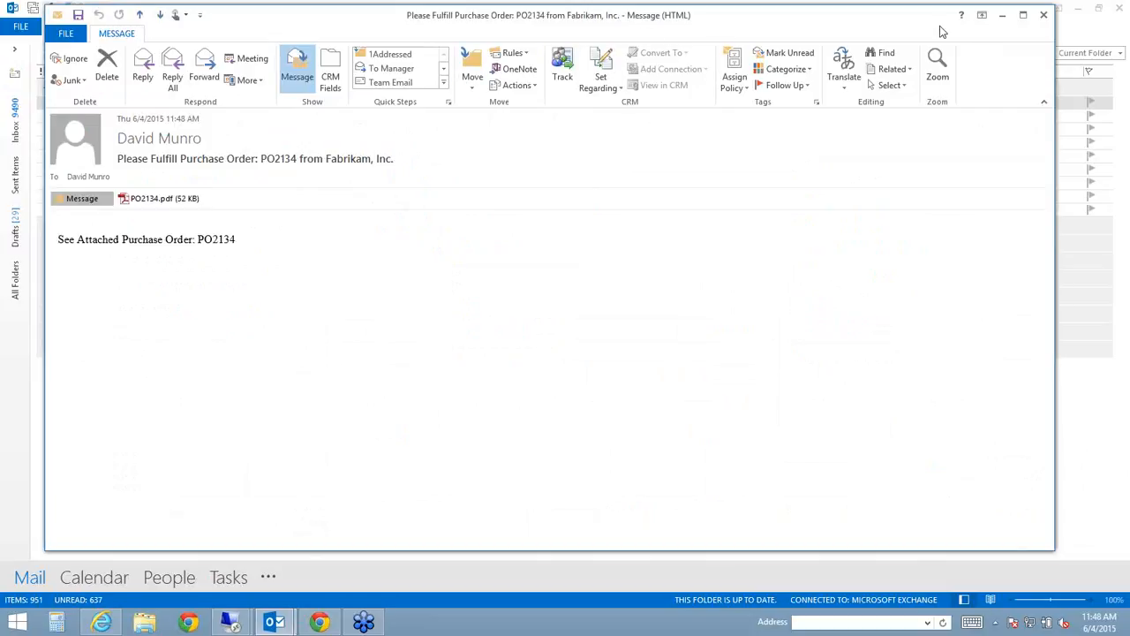
pyautogui.click(1042, 14)
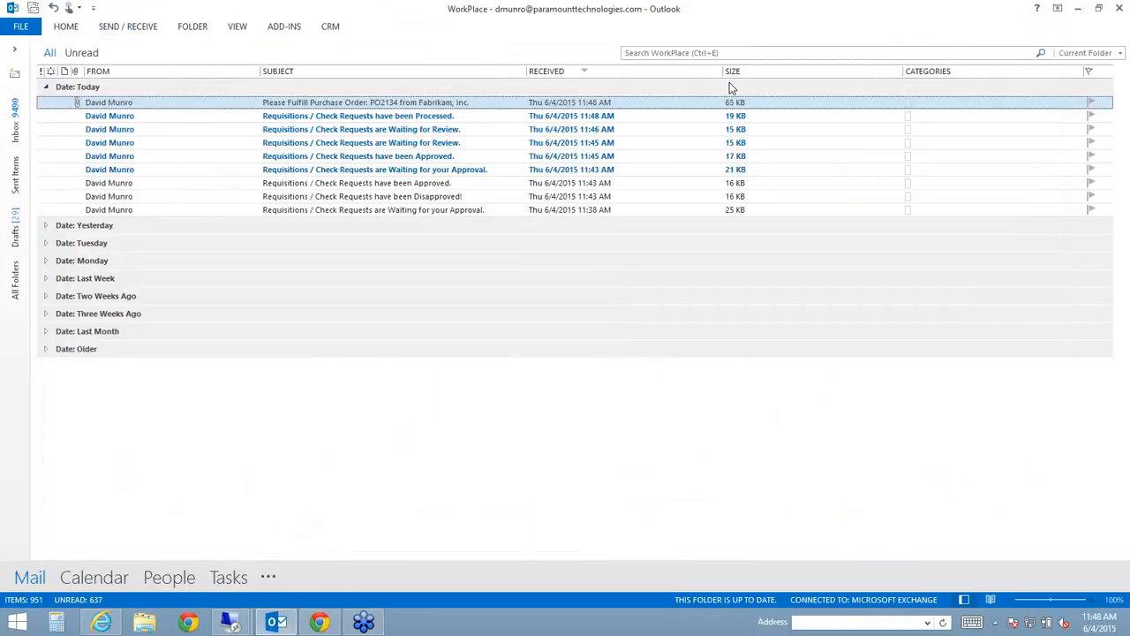
pyautogui.click(319, 621)
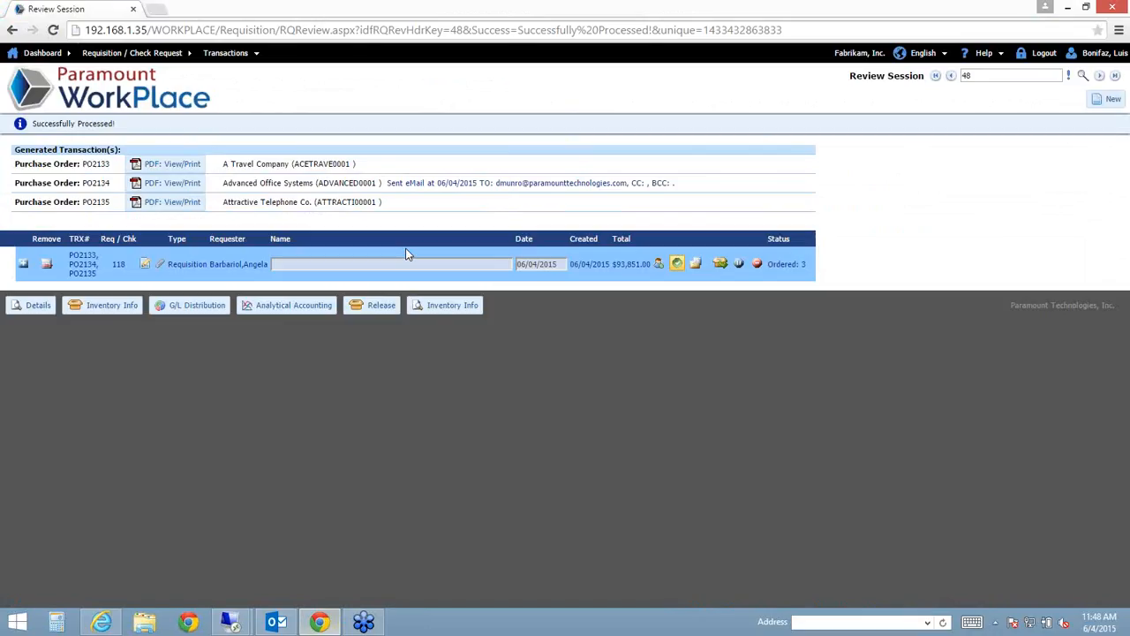
# - Log in as EMPLOYEE and view requisition 118 line 3's details, ordered on PO2134
pyautogui.click(1046, 54)
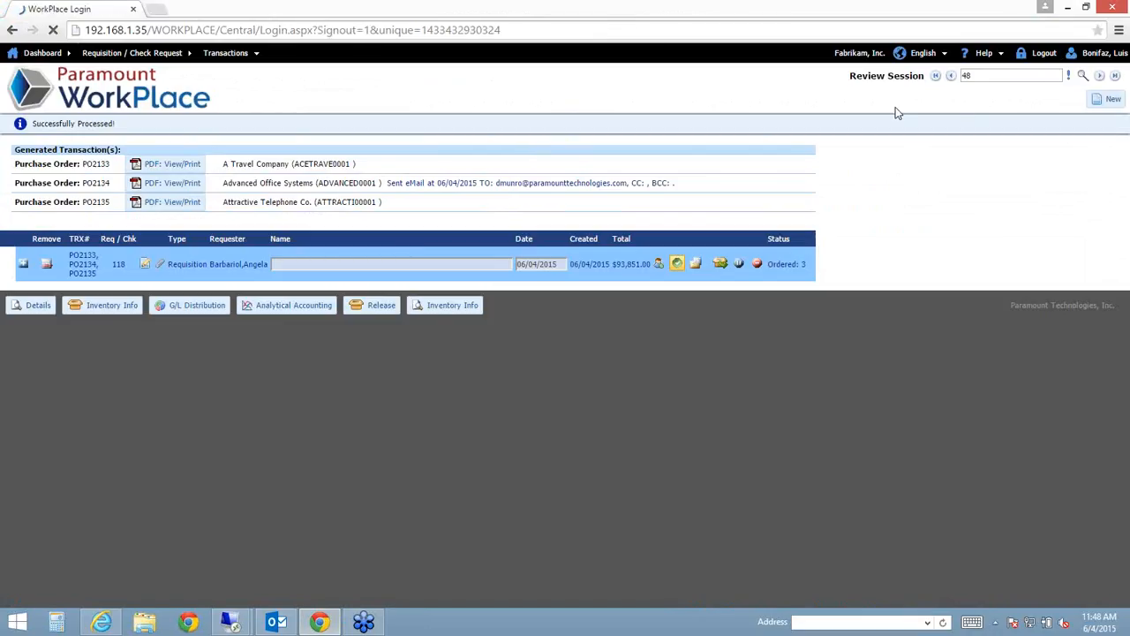
pyautogui.write('EMPLOYEE')
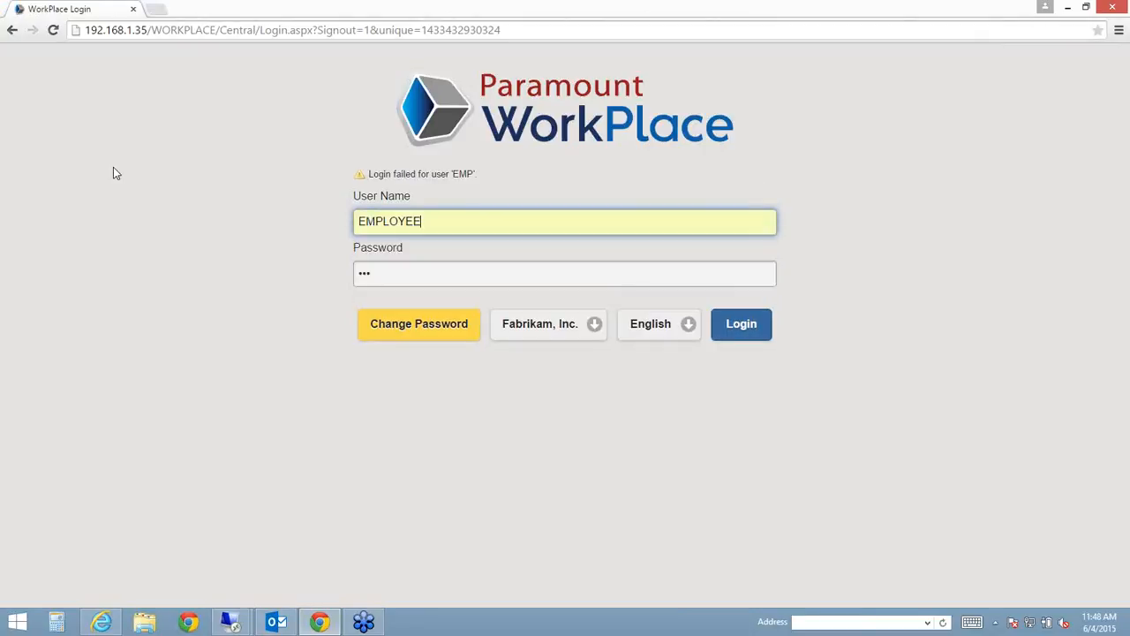
pyautogui.press('Tab')
pyautogui.press('Return')
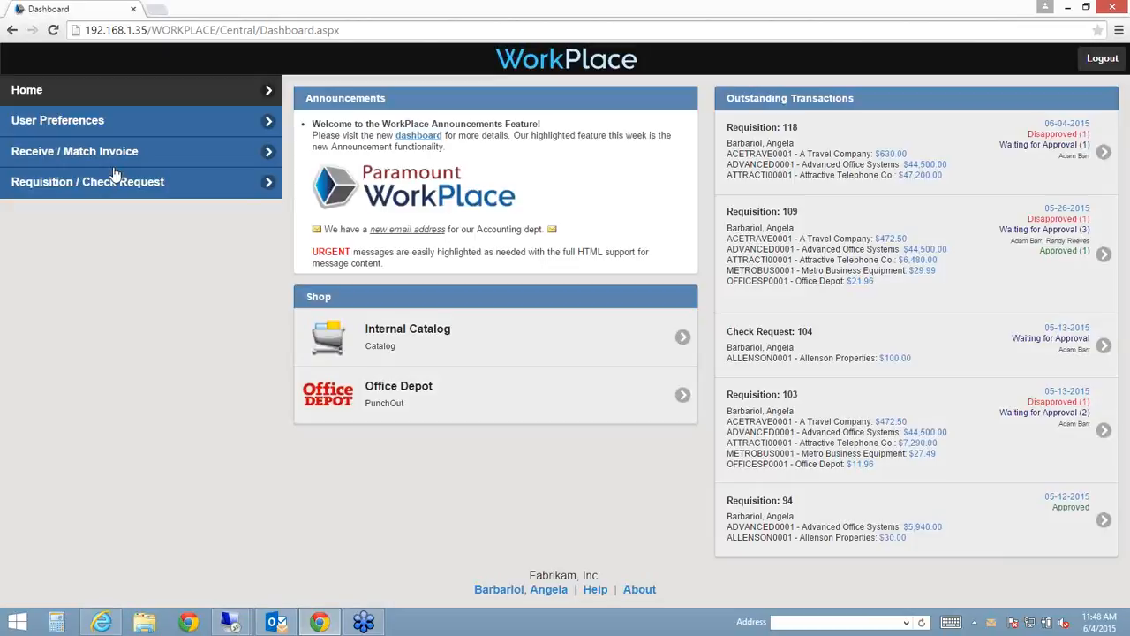
pyautogui.click(115, 177)
pyautogui.click(309, 218)
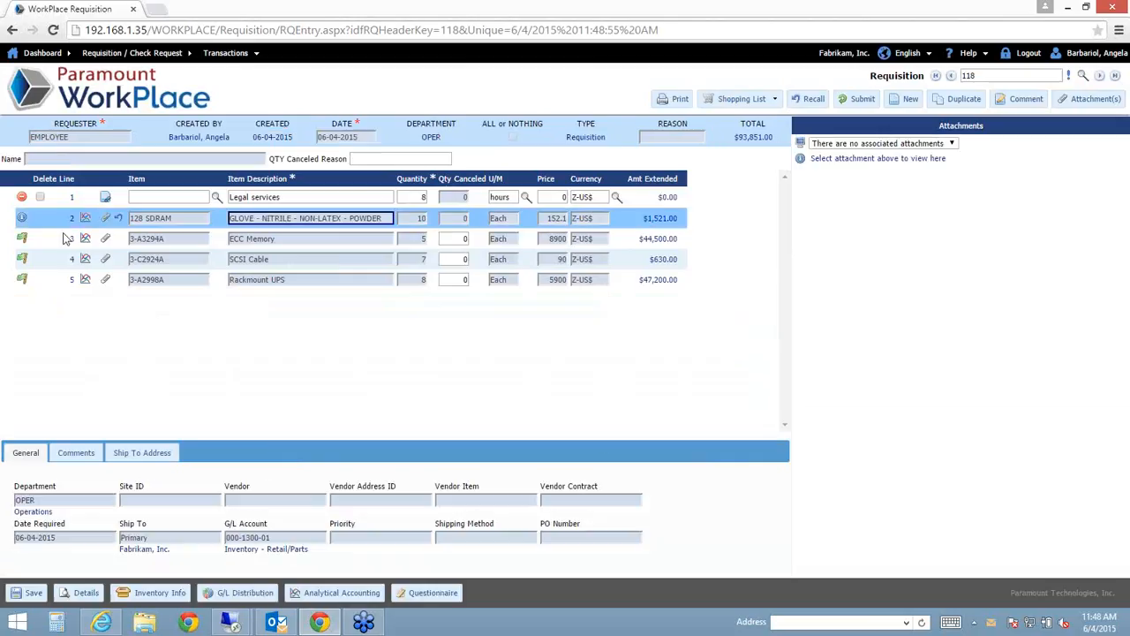
pyautogui.click(168, 241)
pyautogui.click(90, 595)
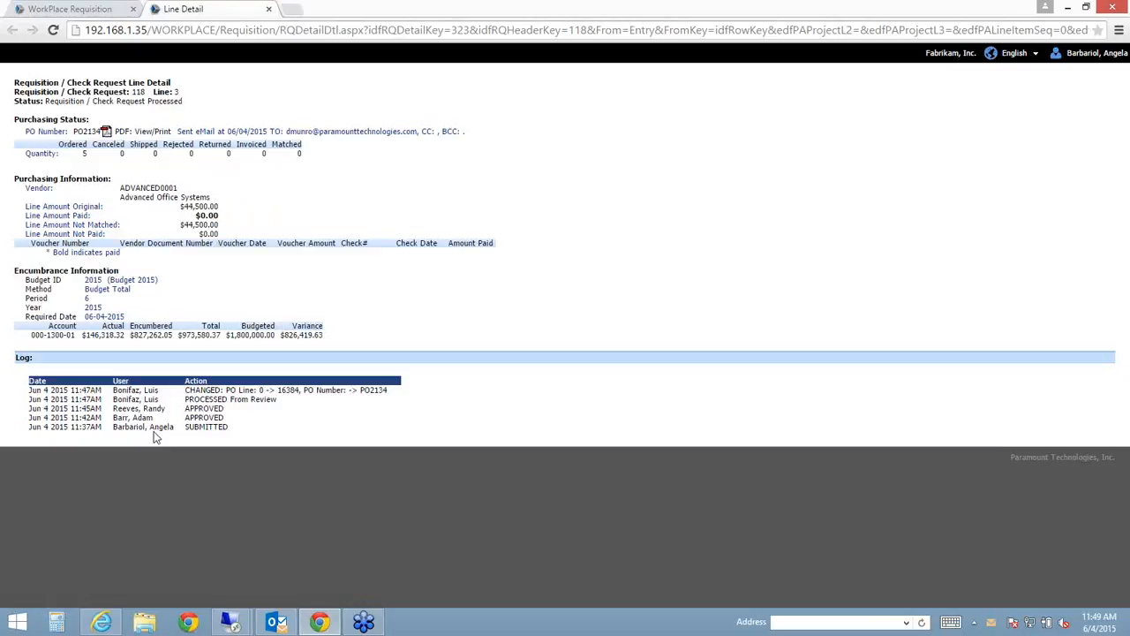
# - Close the line 3 detail and show the dashboard's Receive / Match Invoice transactions
pyautogui.click(269, 8)
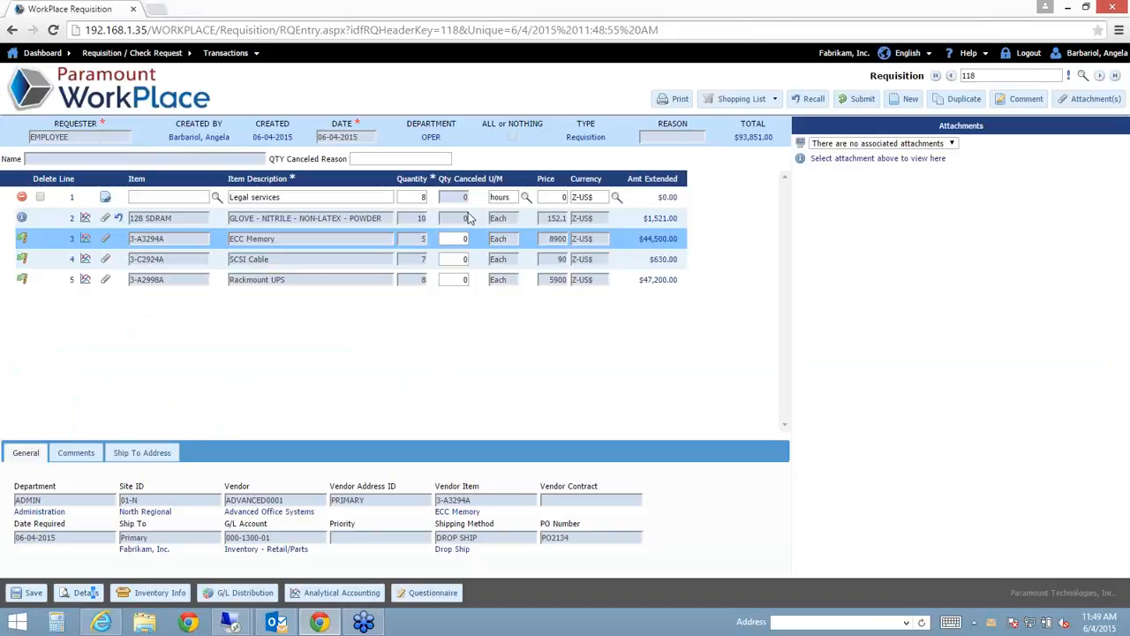
pyautogui.click(461, 238)
pyautogui.click(135, 101)
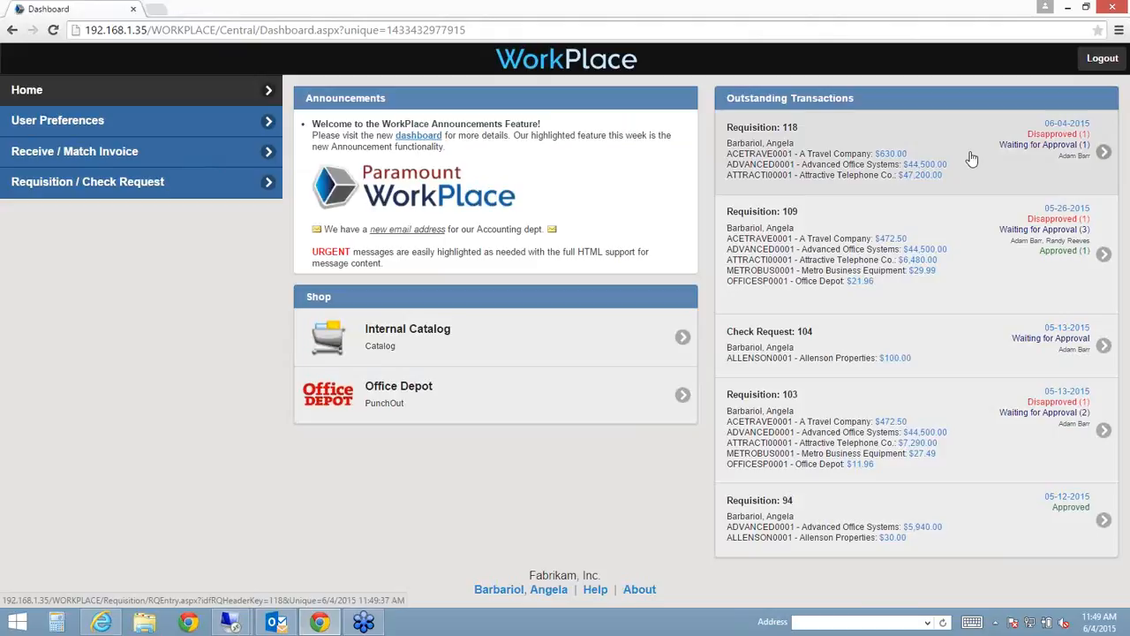
pyautogui.click(124, 148)
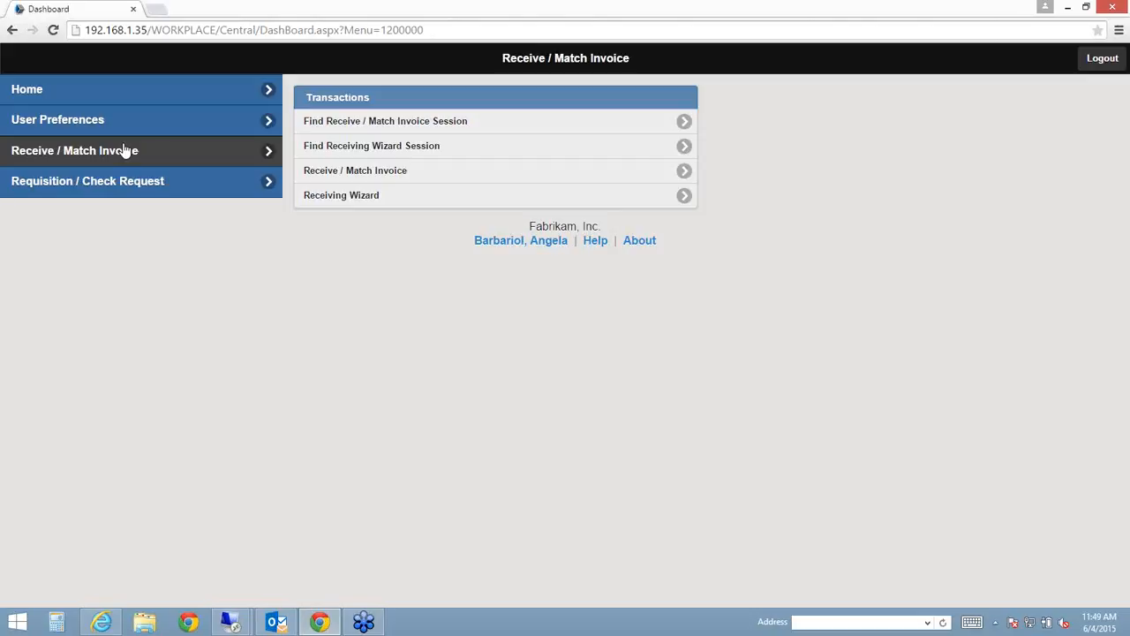
# - In the Receiving Wizard, look up and select purchase order PO2135
pyautogui.click(359, 197)
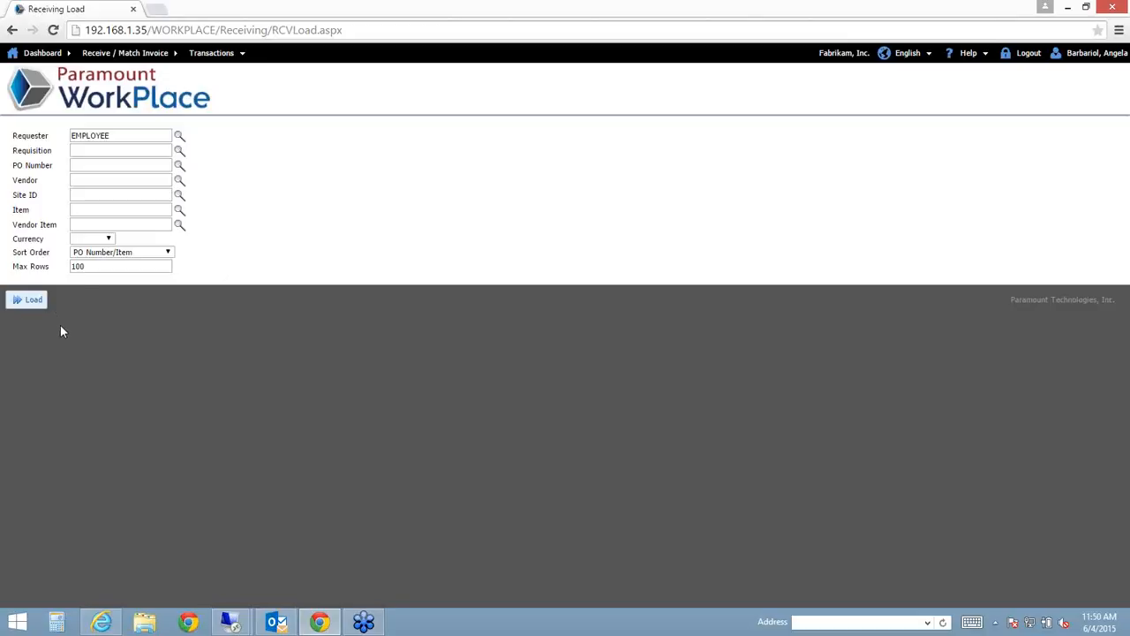
pyautogui.click(129, 181)
pyautogui.click(179, 167)
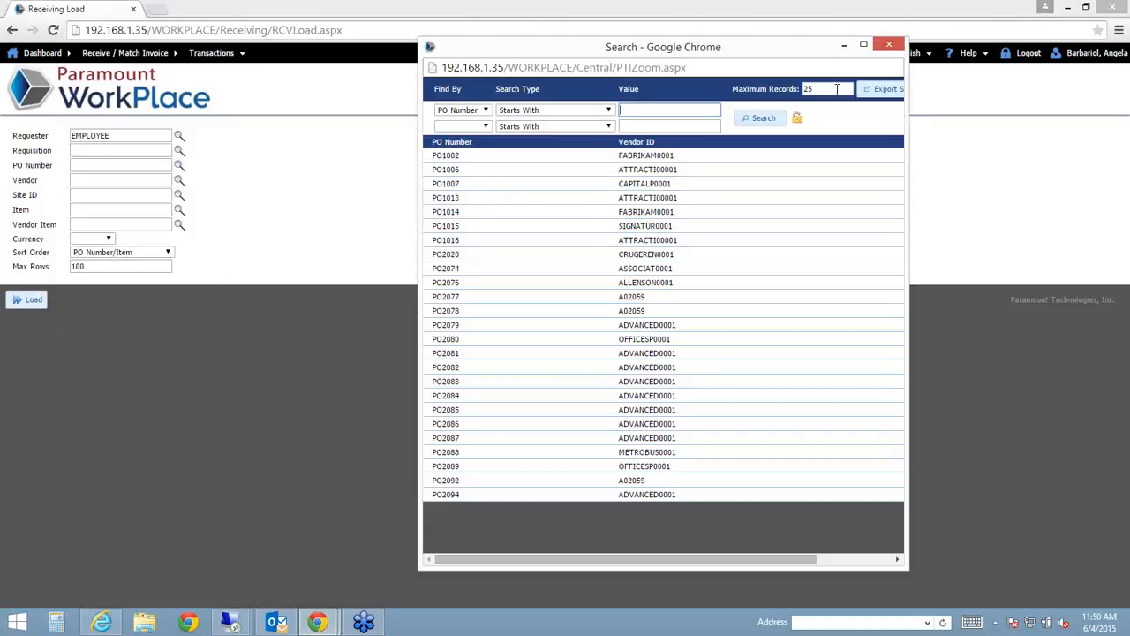
pyautogui.write('100')
pyautogui.press('Return')
pyautogui.scroll(-10, 664, 305)
pyautogui.doubleClick(618, 415)
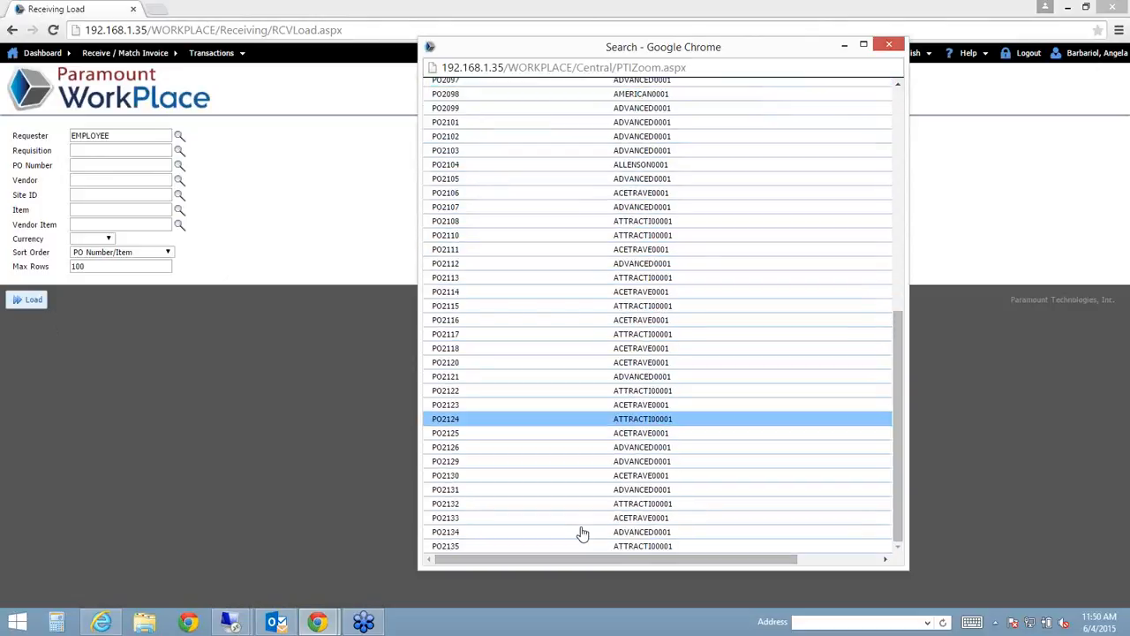
# - Load PO2135's line, check it and process receipt of the 8 Rackmount UPS units
pyautogui.click(33, 301)
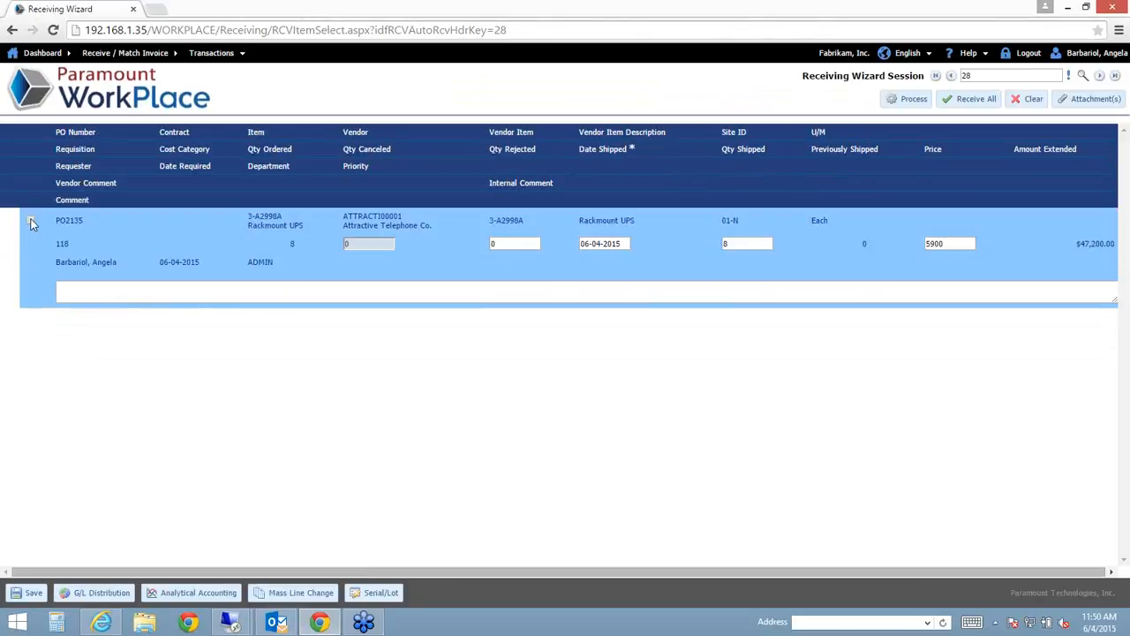
pyautogui.click(31, 223)
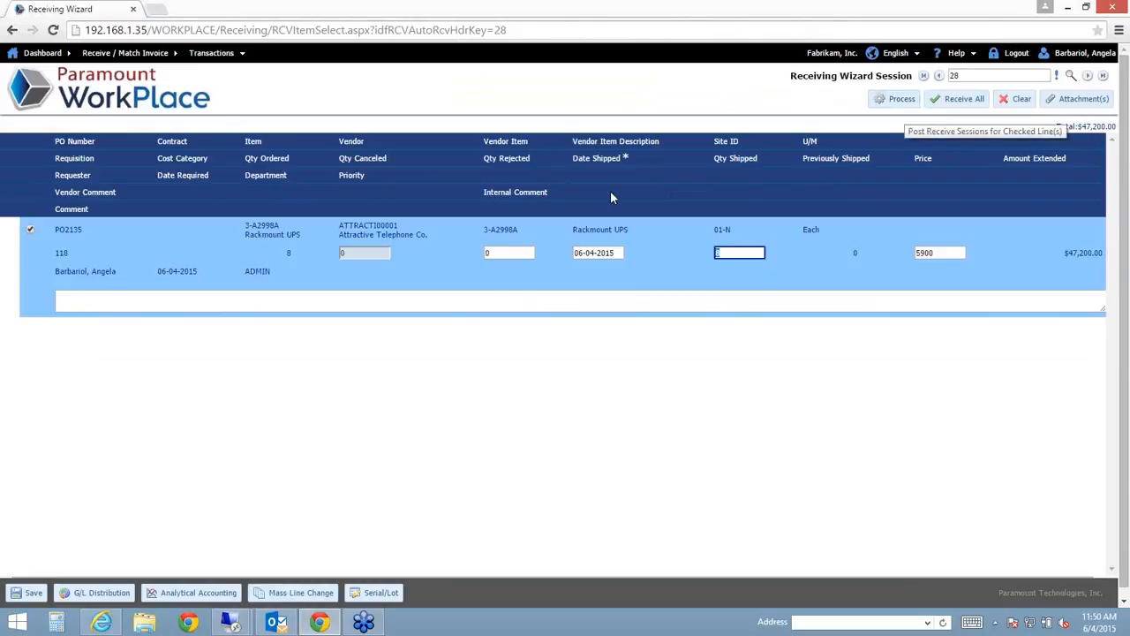
pyautogui.click(899, 102)
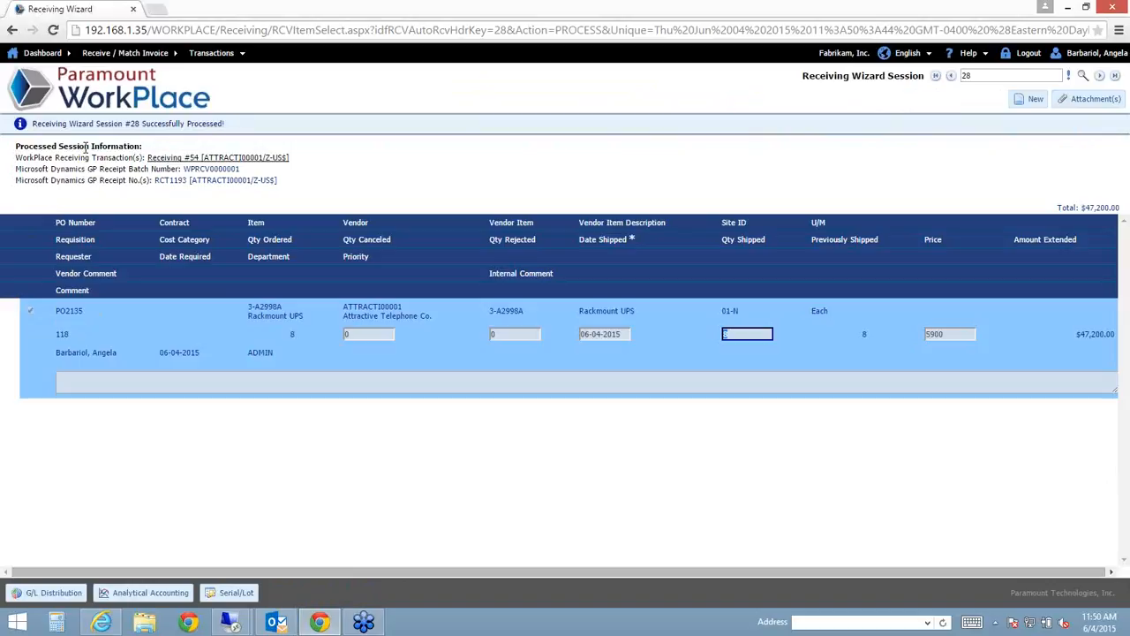
pyautogui.click(12, 31)
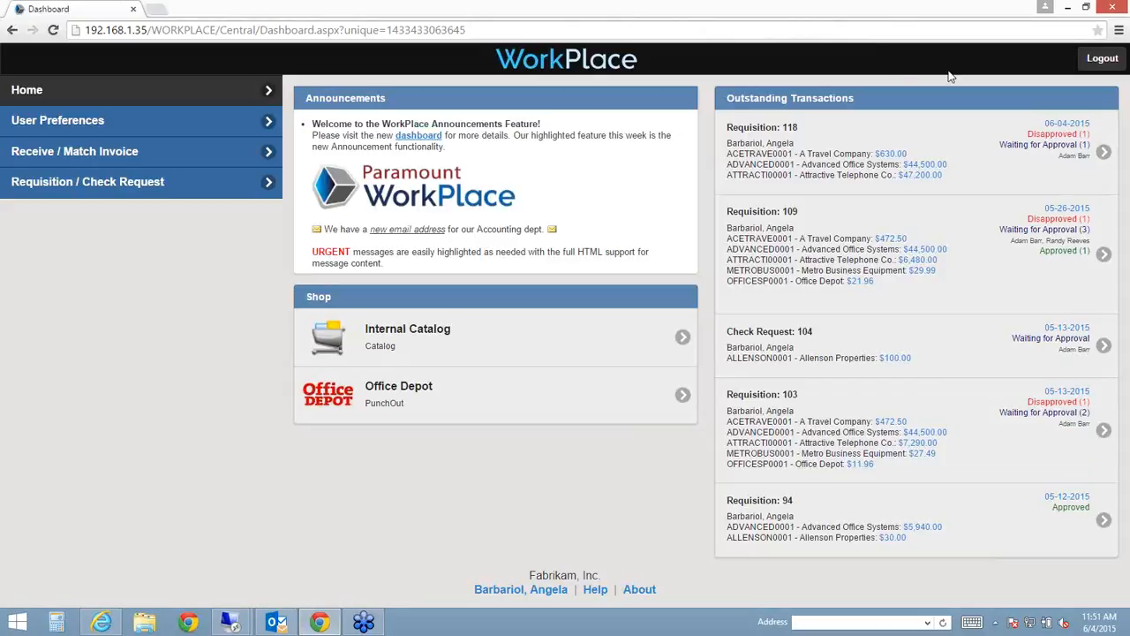
# - Sign out and sign back in as the AP (accounts payable) user
pyautogui.click(1101, 60)
pyautogui.write('AP')
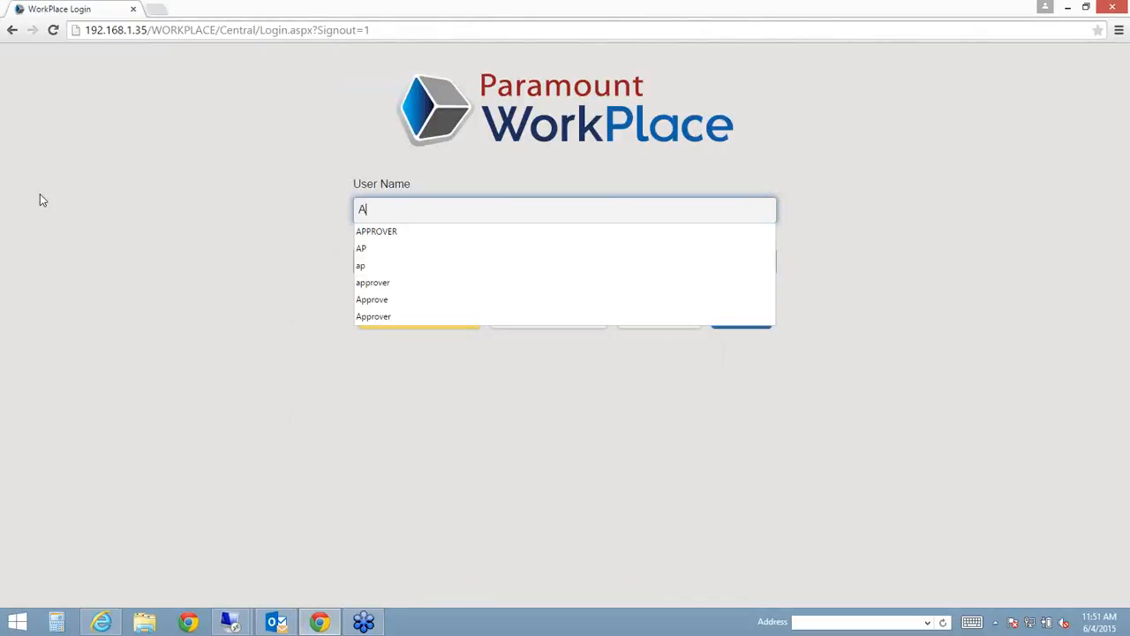
pyautogui.press('Tab')
pyautogui.write('•••')
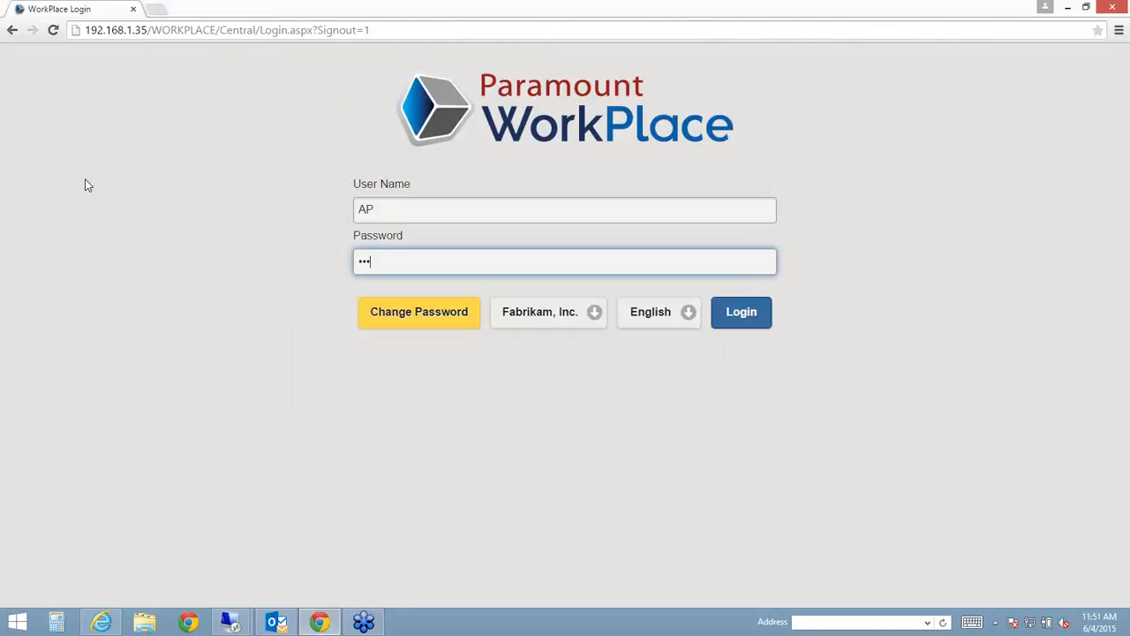
pyautogui.click(761, 320)
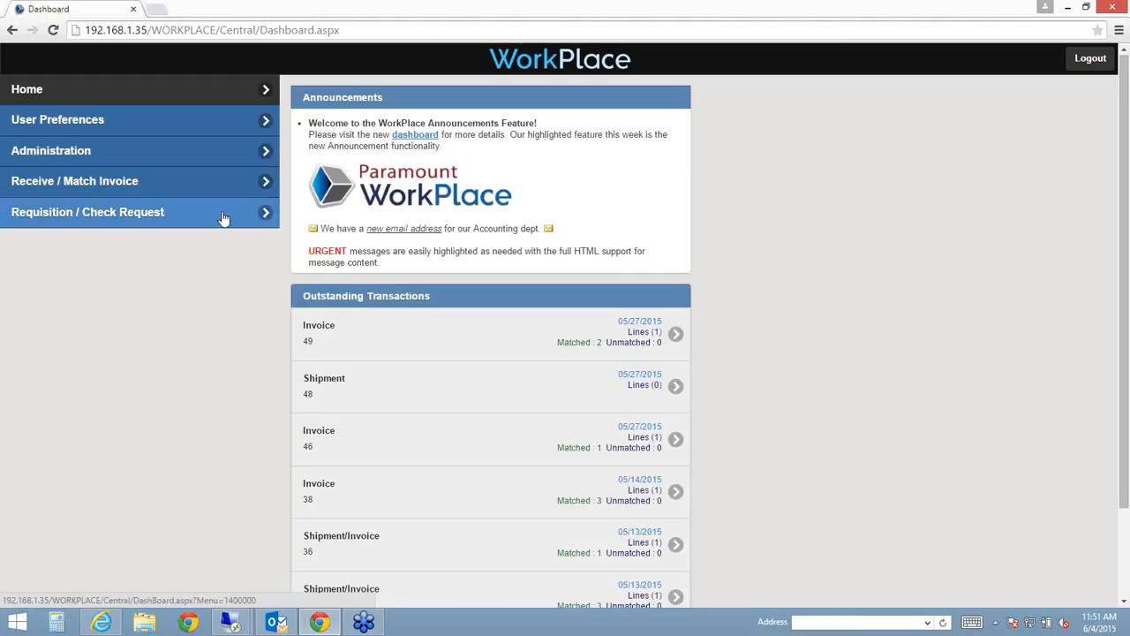
# - Start a Receive / Match Invoice transaction of type Invoice for vendor Attractive Telephone Co
pyautogui.click(221, 211)
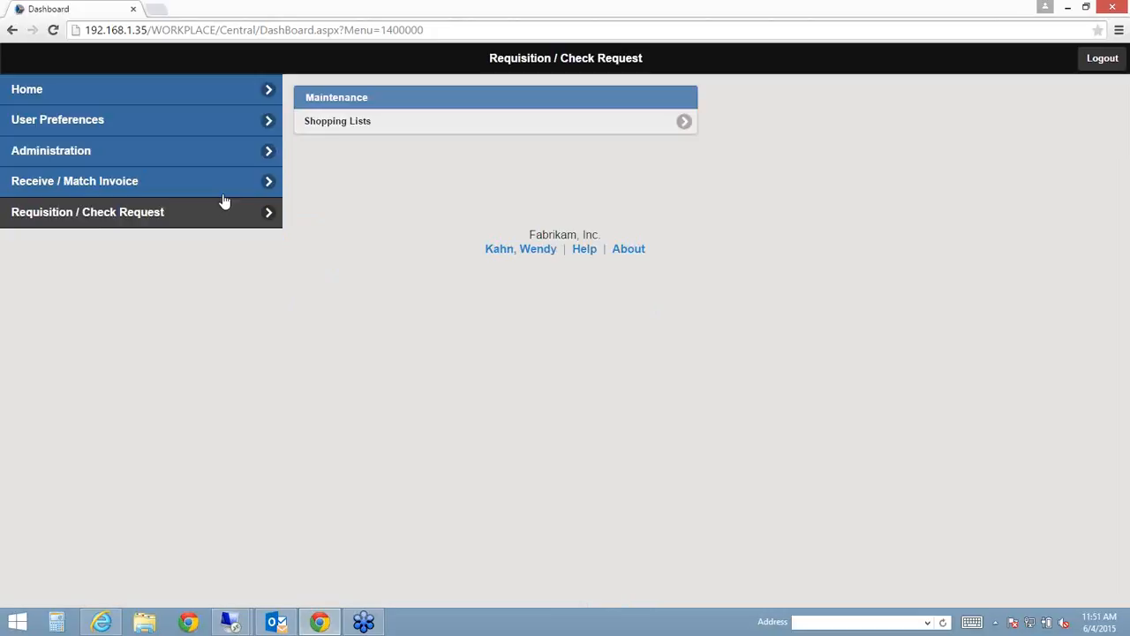
pyautogui.click(223, 187)
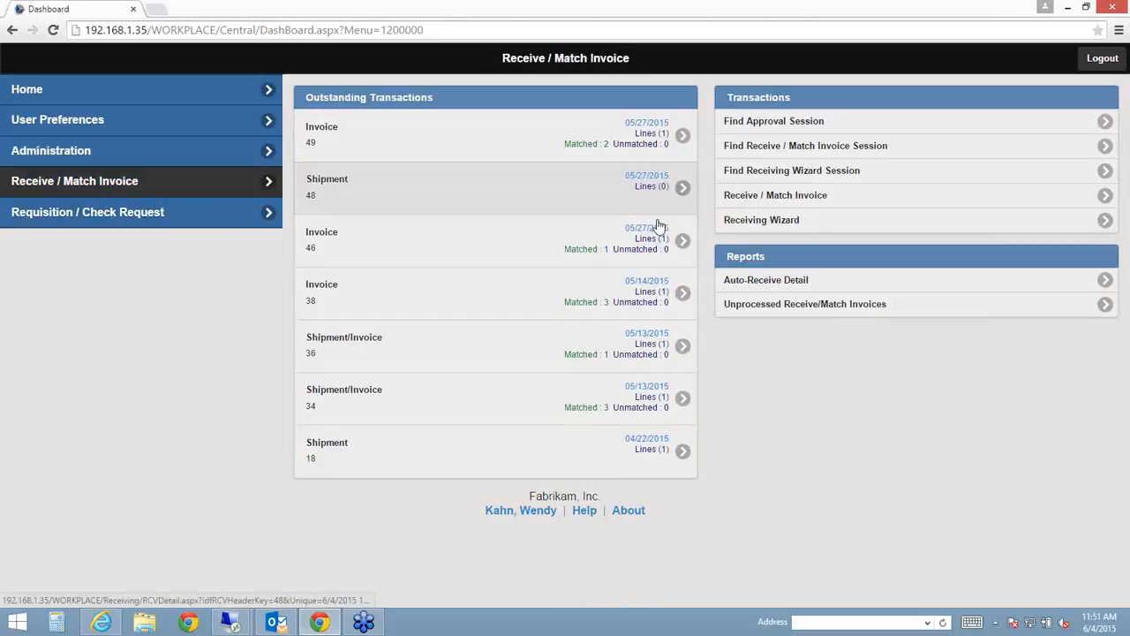
pyautogui.click(798, 196)
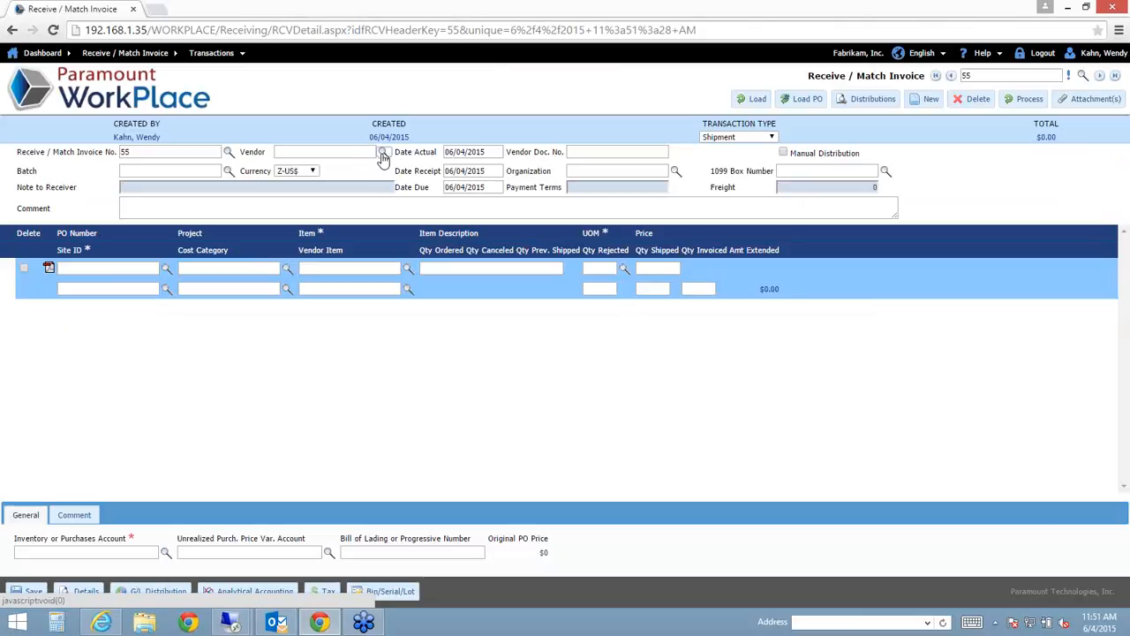
pyautogui.click(383, 153)
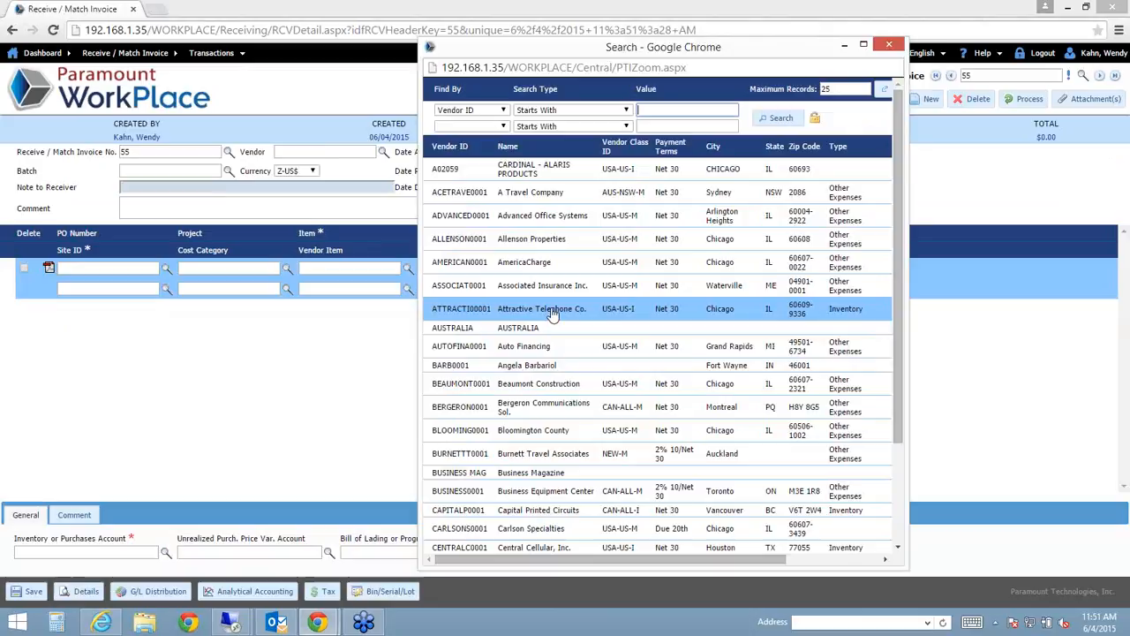
pyautogui.click(521, 272)
pyautogui.click(737, 137)
pyautogui.click(740, 167)
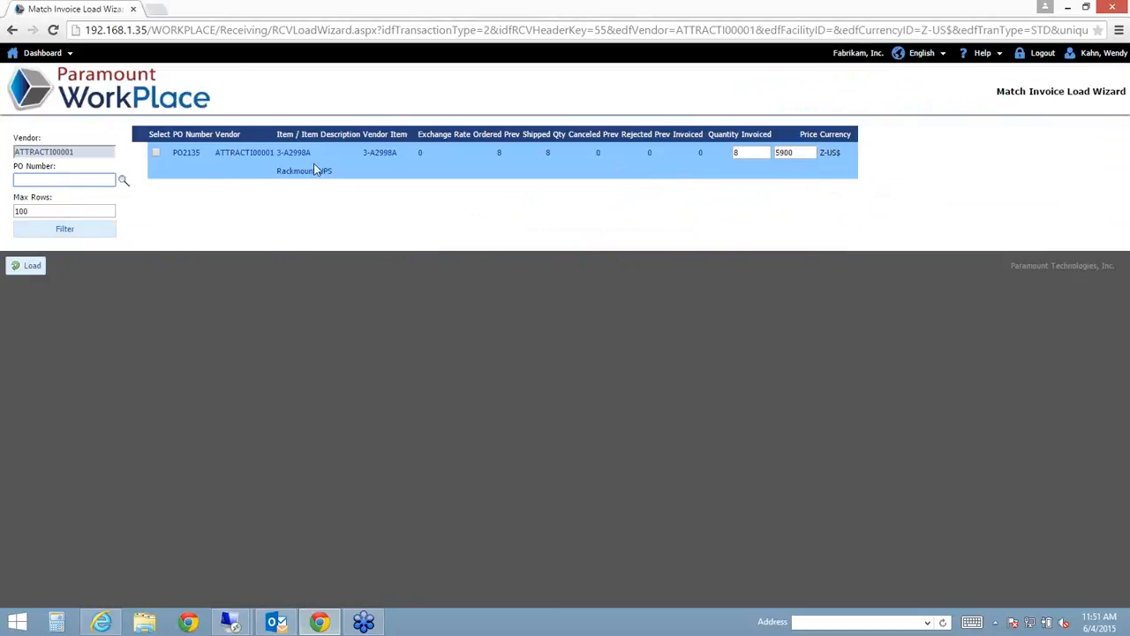
# - Check PO2135's Rackmount UPS line at quantity 8 and price 5900, then load it
pyautogui.click(157, 153)
pyautogui.click(756, 154)
pyautogui.click(803, 151)
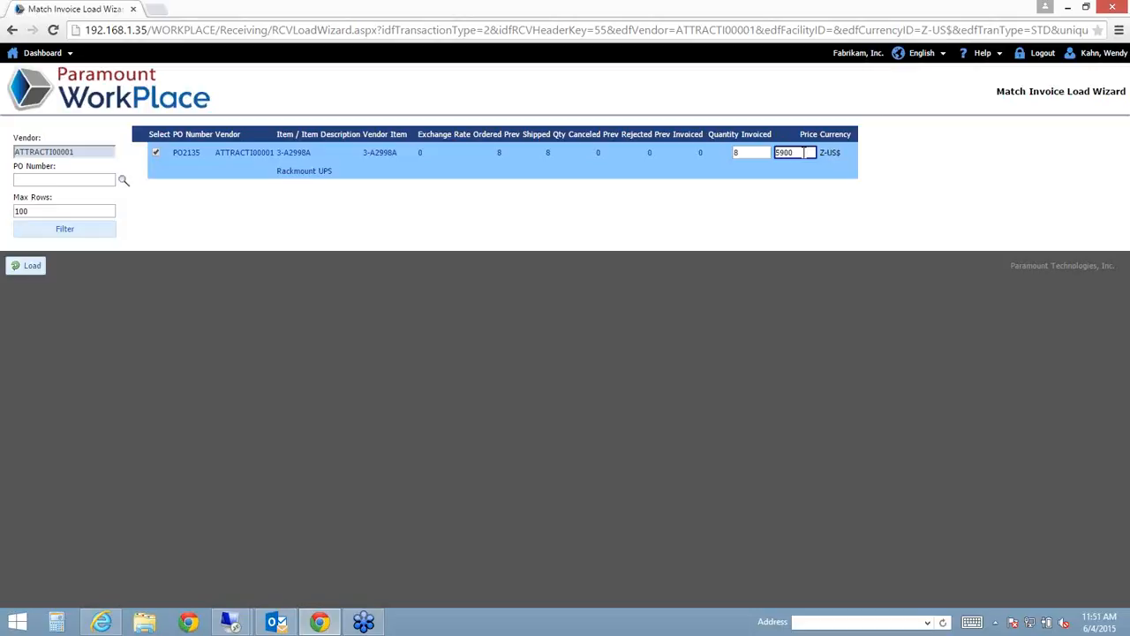
pyautogui.click(35, 265)
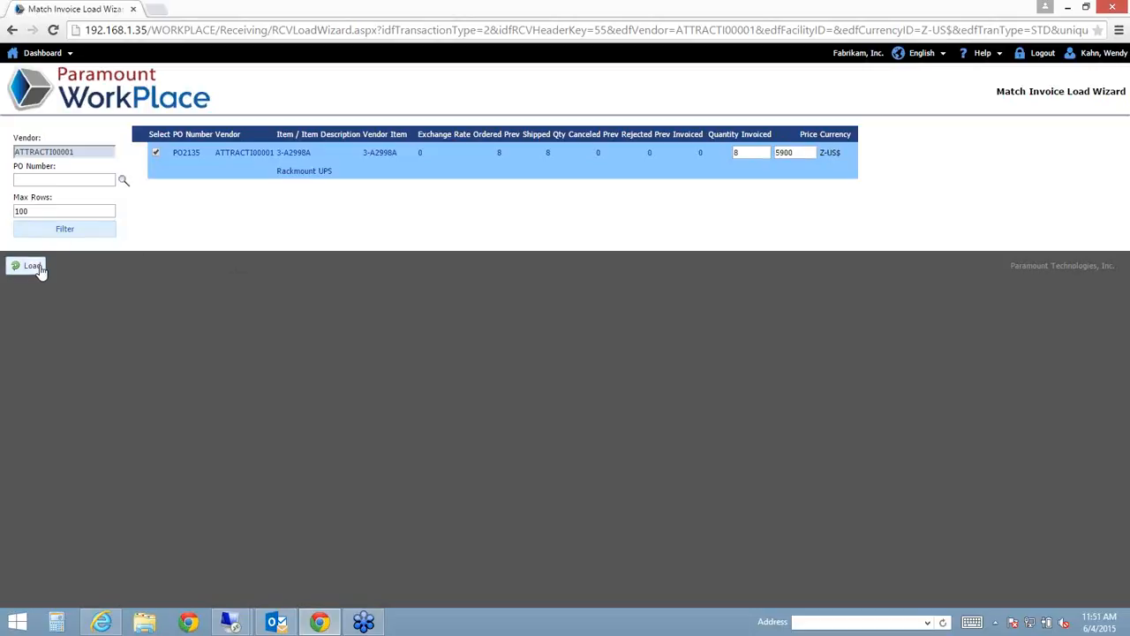